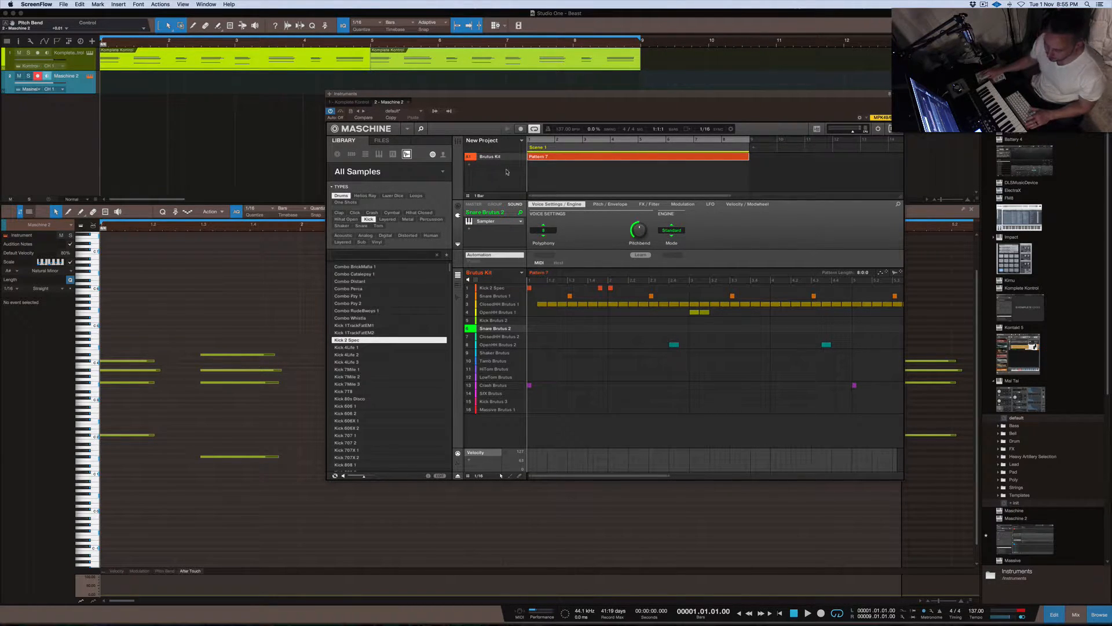
Reopen the Maschine 2 instrument and audition the Kick 2 Spec and Snare Brutus 1 sounds along with the drum pattern
left_click(60, 56)
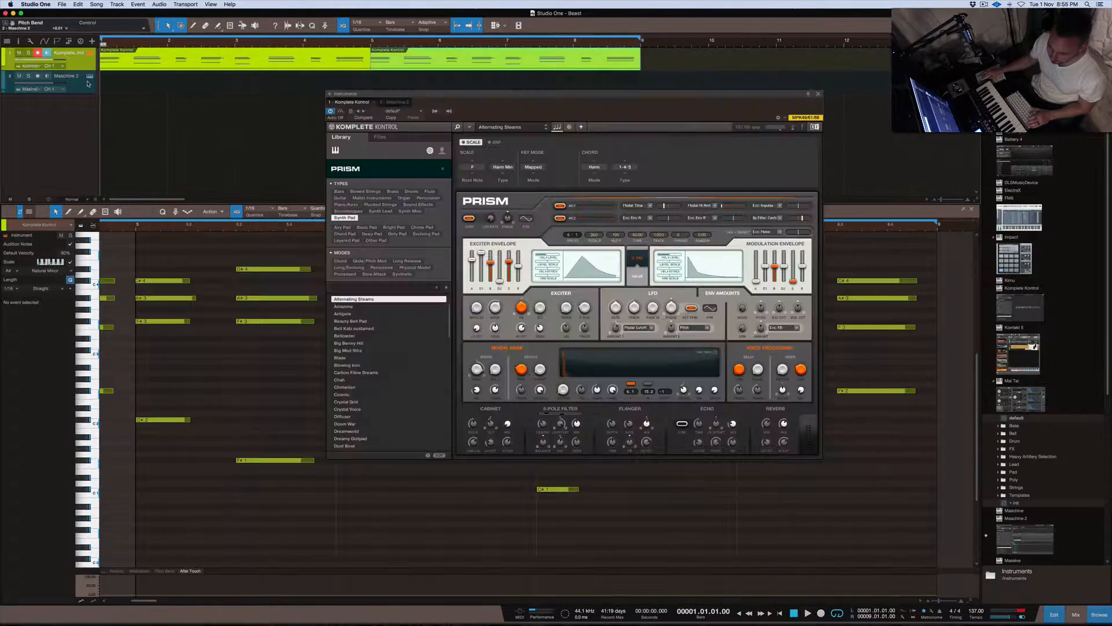
left_click(85, 81)
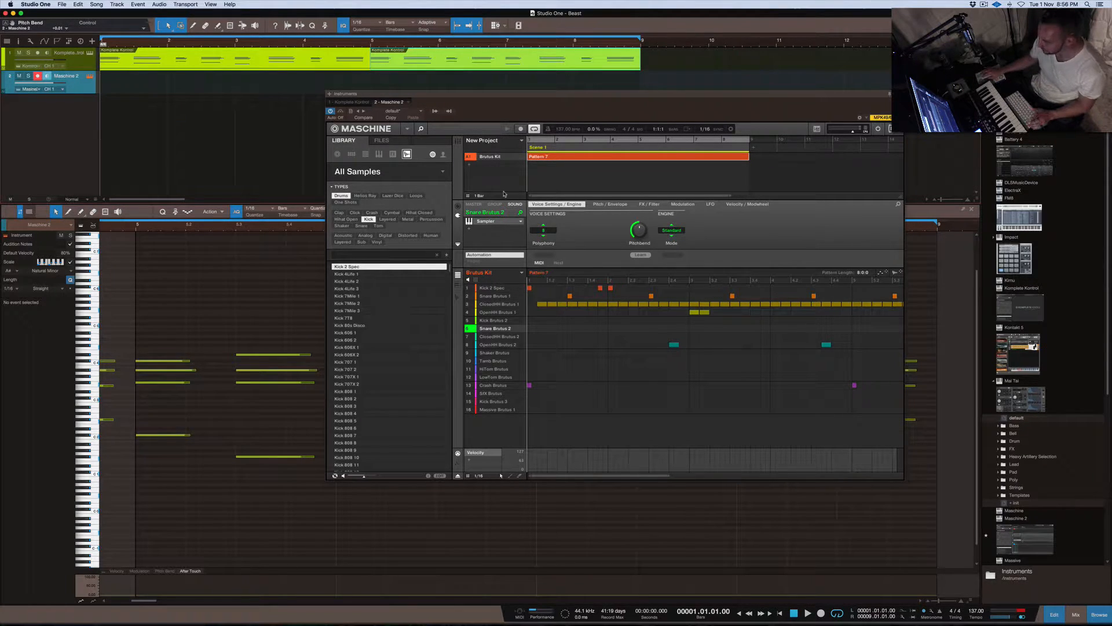
left_click(492, 288)
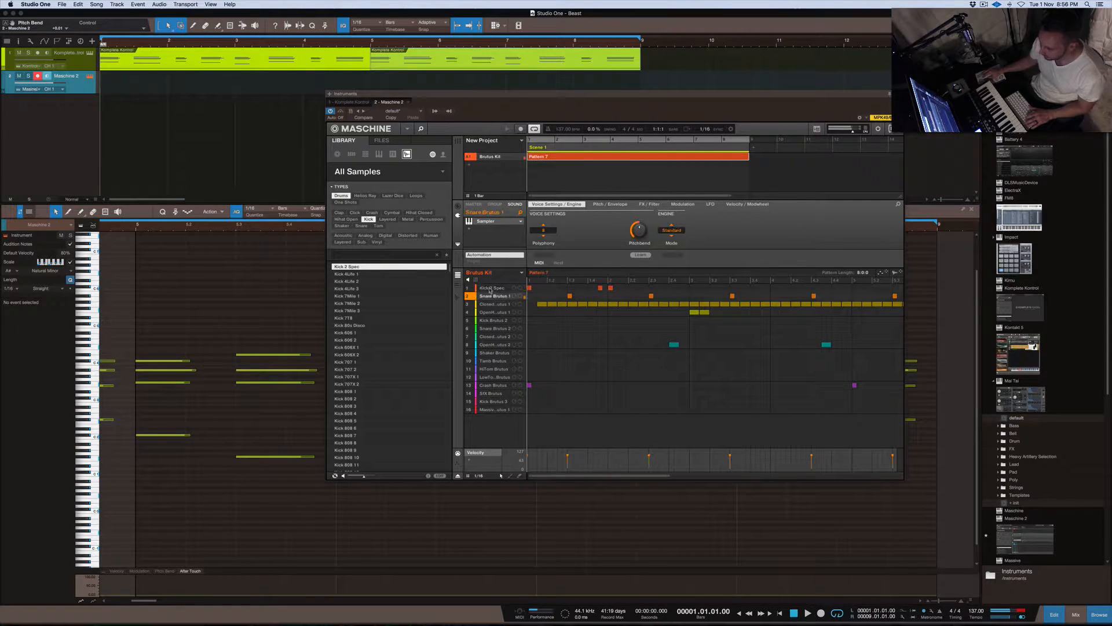
left_click(493, 296)
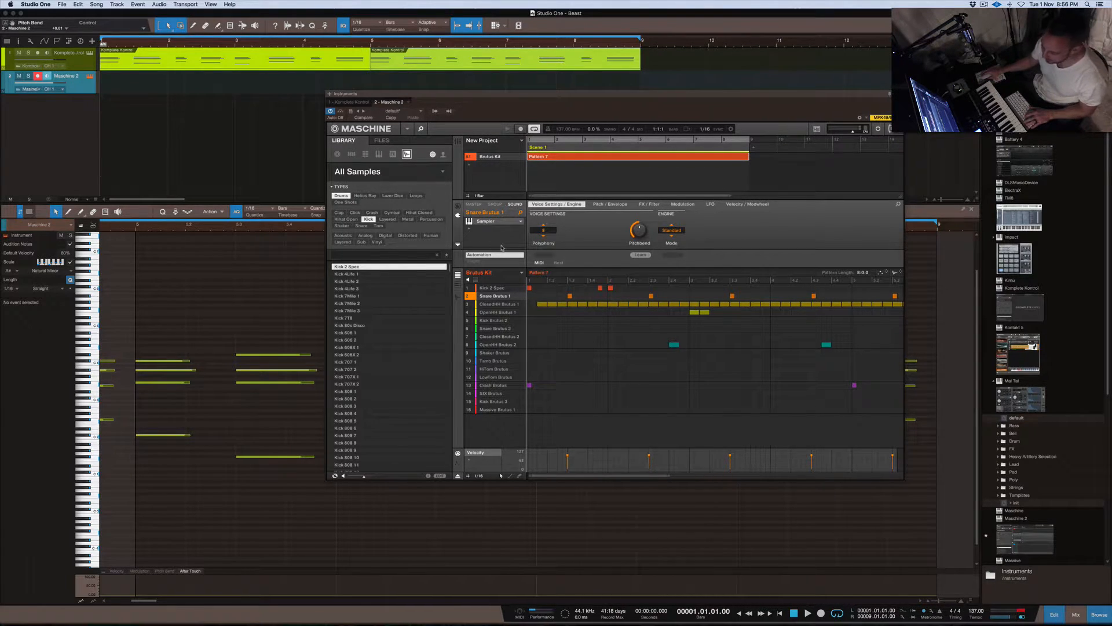
key("space")
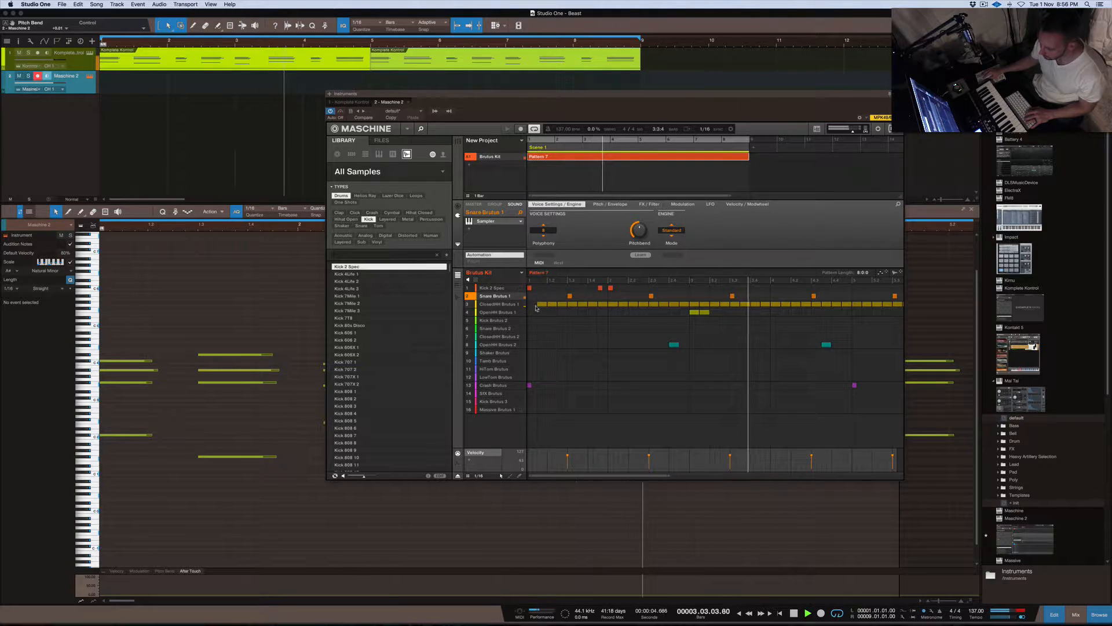
key("space")
Mute the ClosedHH Brutus 1 sound and add a Kick 2 Spec note late in bar 2 of the pattern
left_click_drag(624, 288, 529, 288)
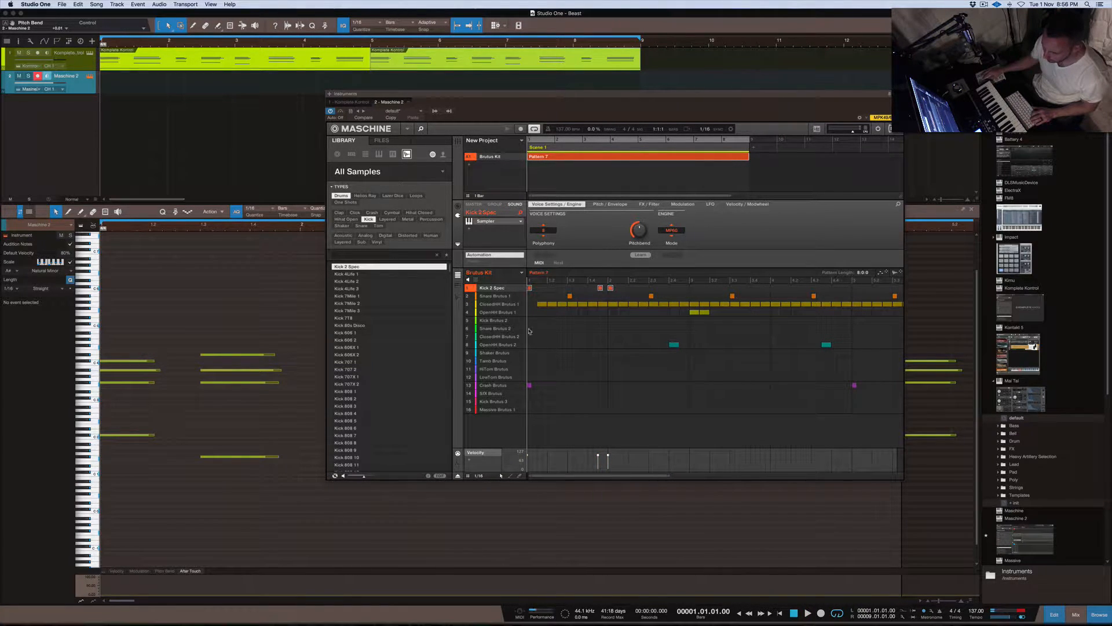
left_click(468, 304)
key("space")
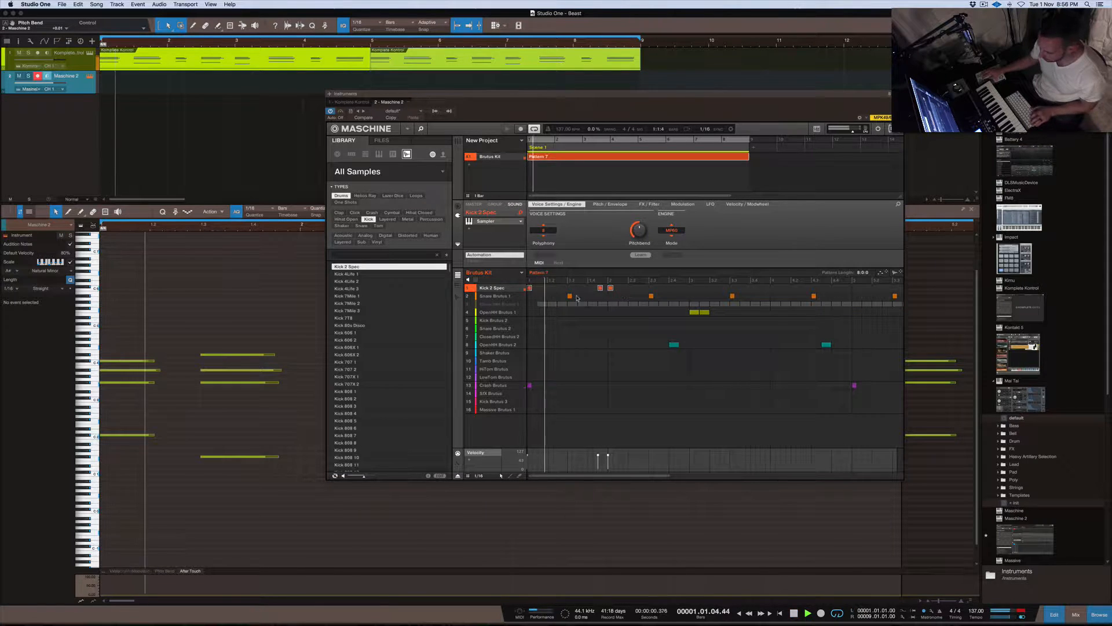
left_click(676, 288)
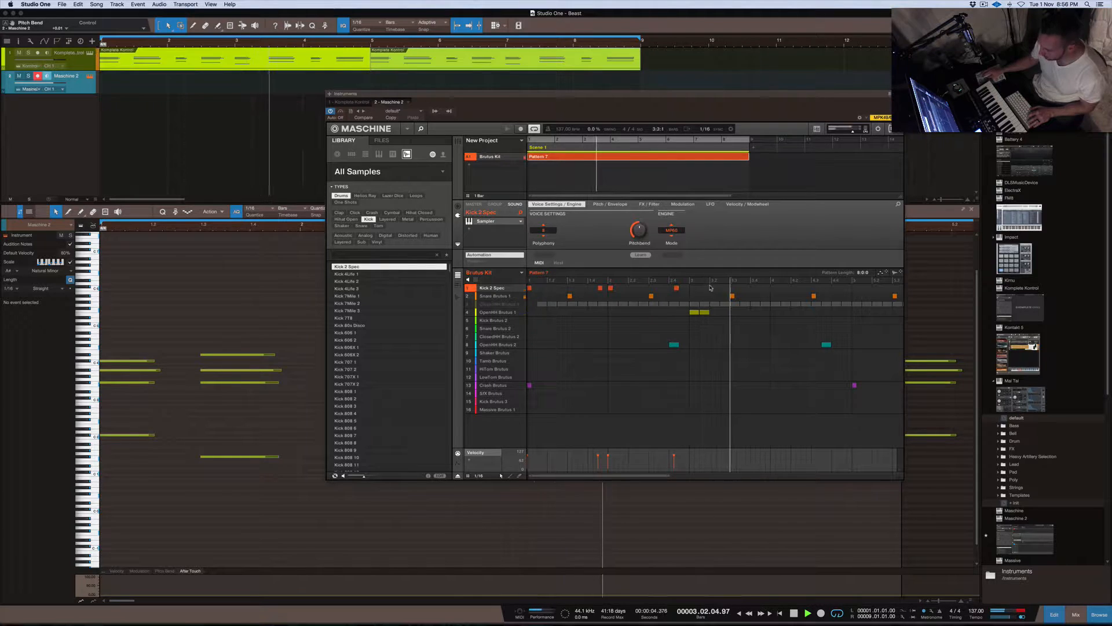
key("space")
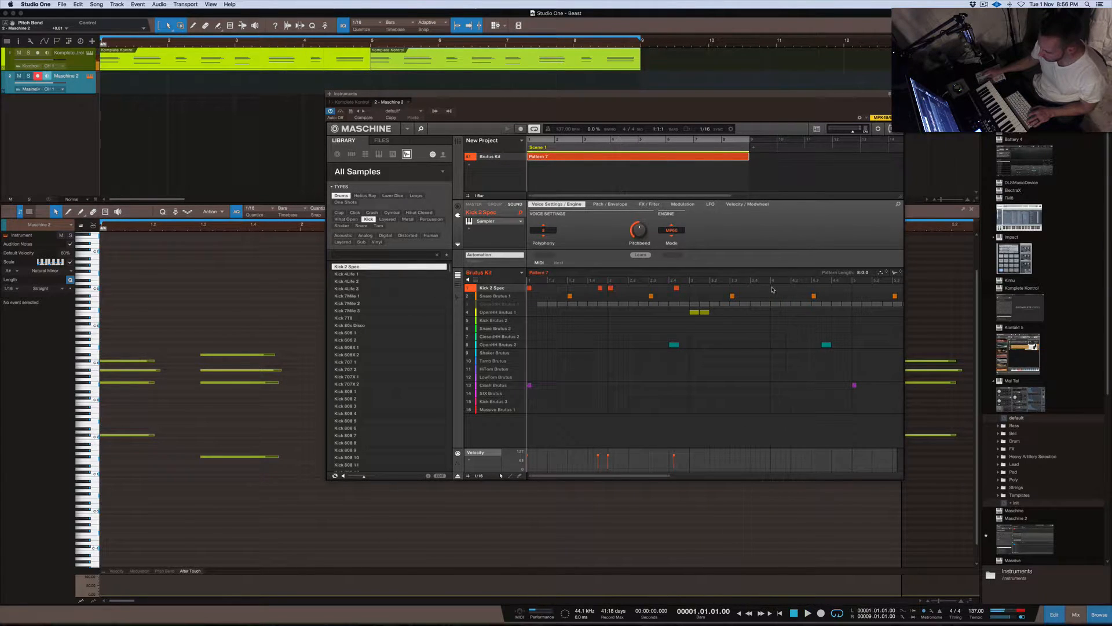
Add Kick 2 Spec notes at the end of bar 3 and the start of bar 4, and play the pattern back
left_click(763, 288)
left_click_drag(780, 289, 775, 289)
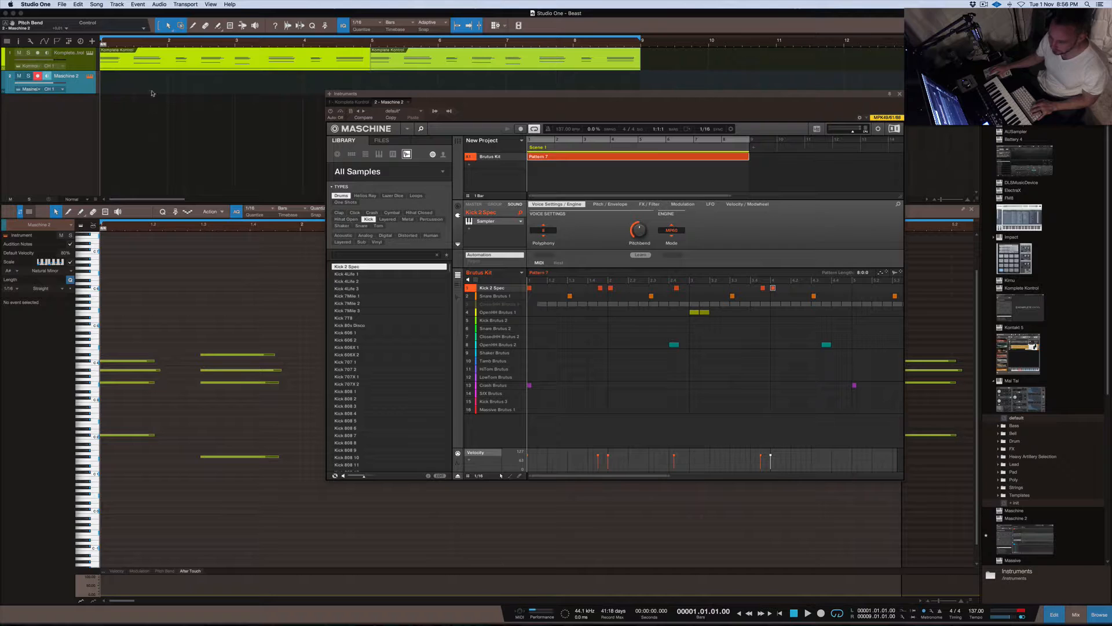
key("space")
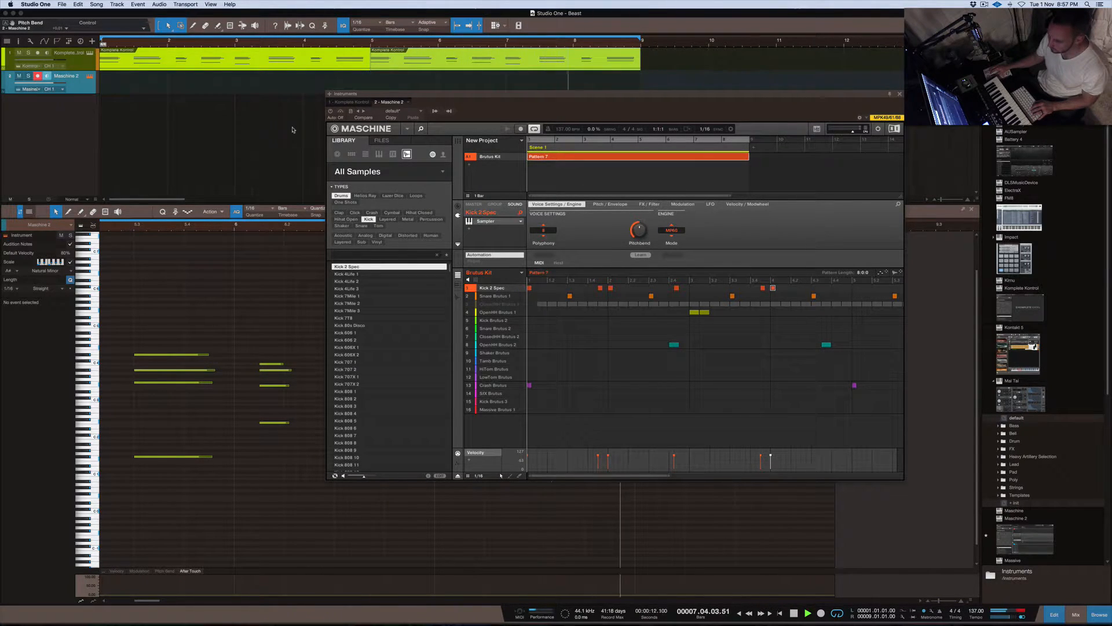
key("space")
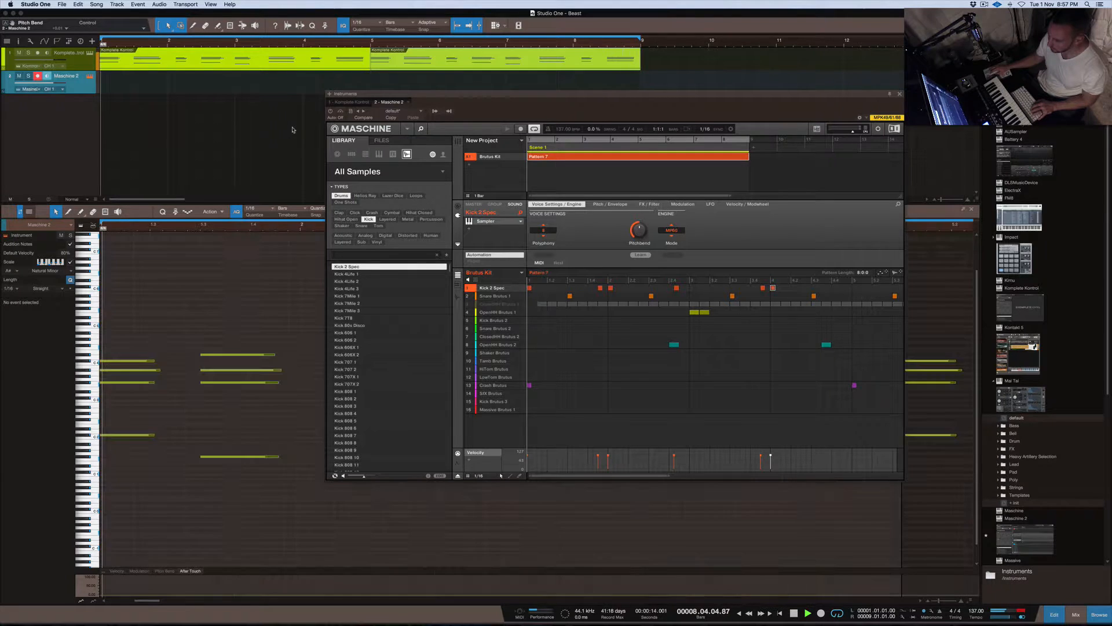
Look at the Komplete Kontrol instrument on the first track, close it, and reopen the Maschine 2 instrument
left_click(90, 53)
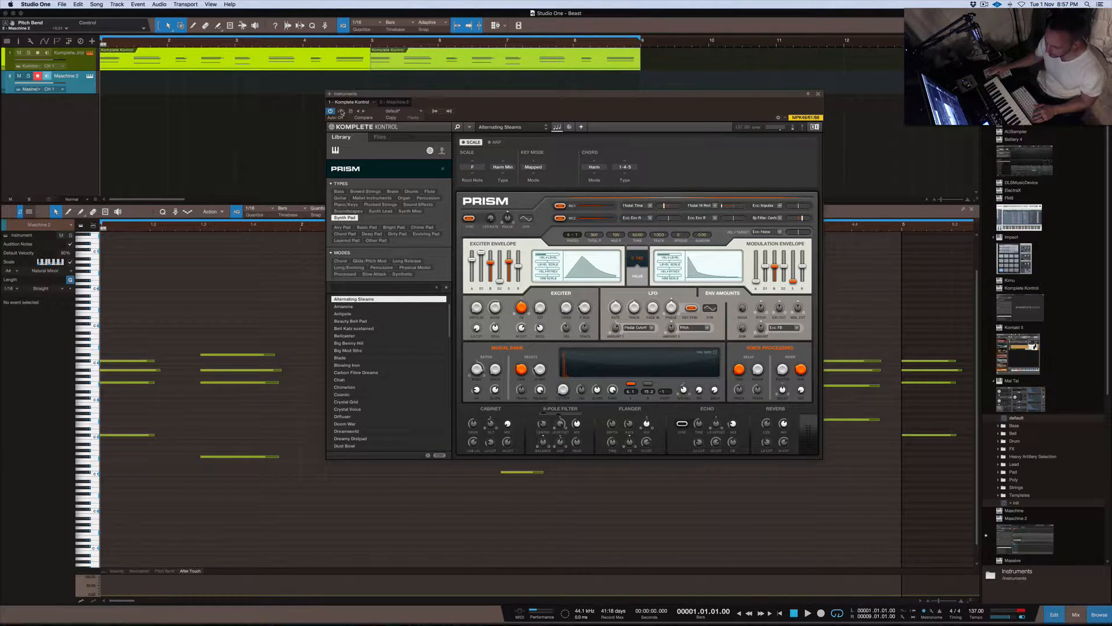
left_click(818, 93)
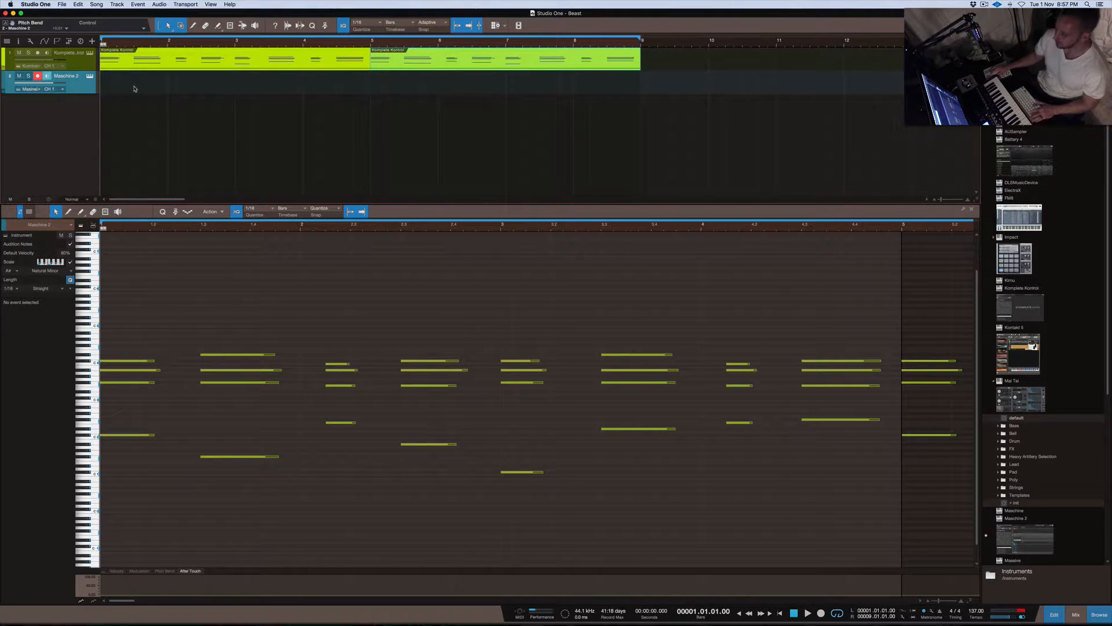
left_click(90, 77)
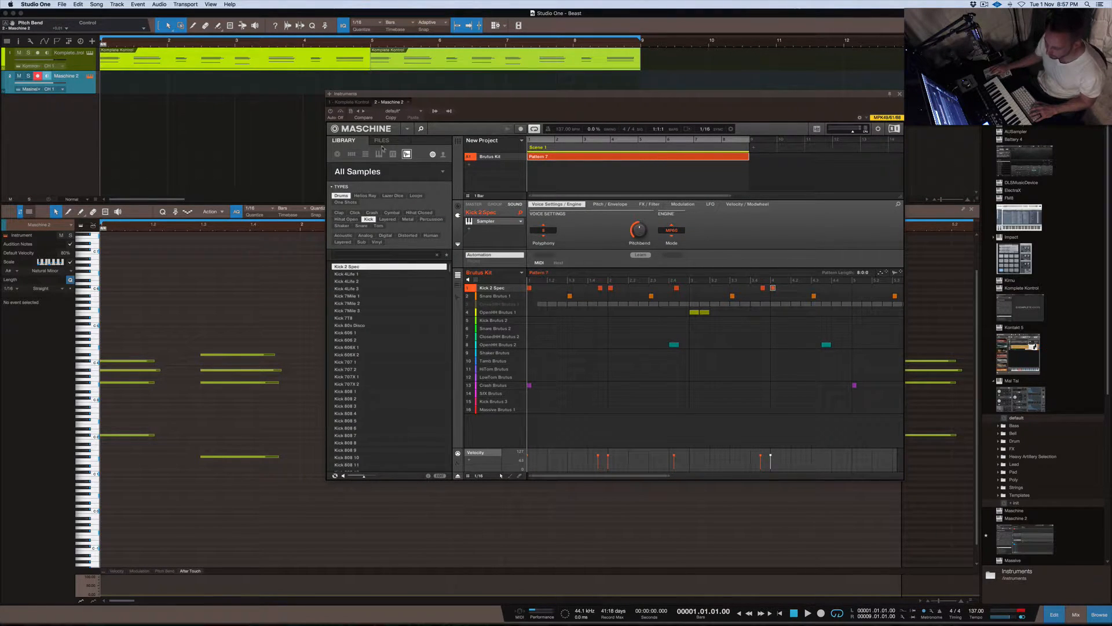
Browse the group kits, including the Golden Kingdom library, and return to the samples to audition the Kick Brutus sound in slot 15
left_click(352, 155)
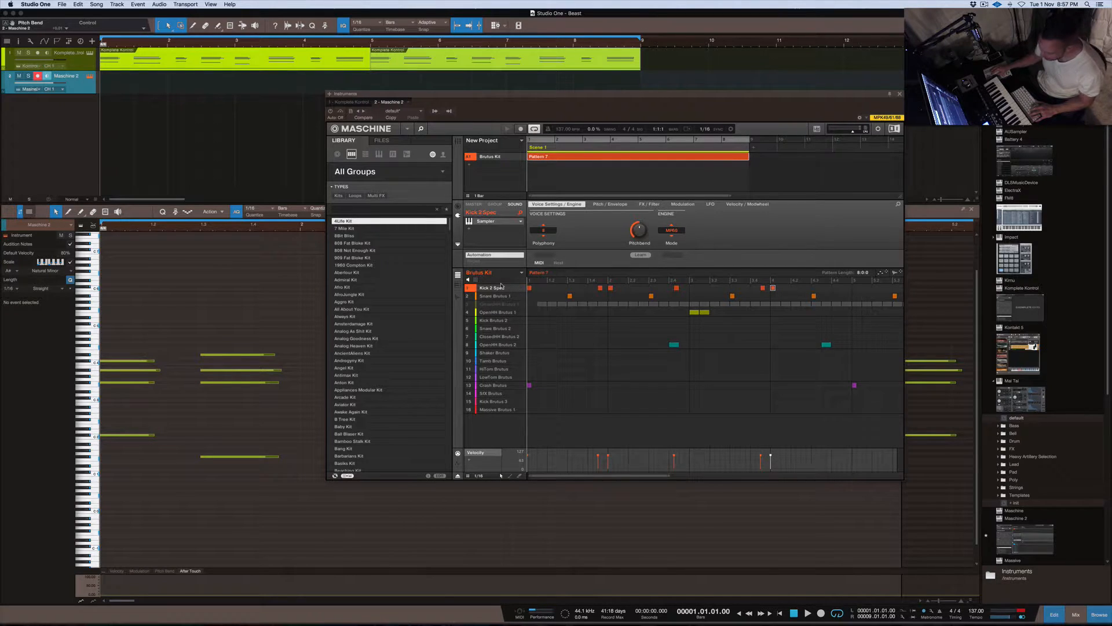
left_click(444, 172)
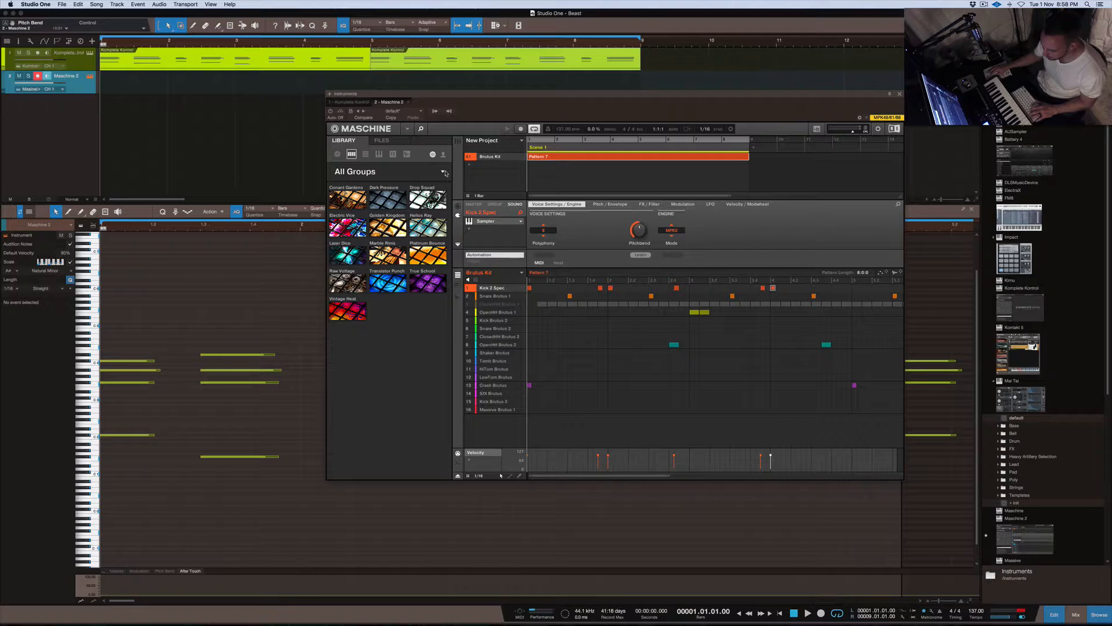
left_click(444, 172)
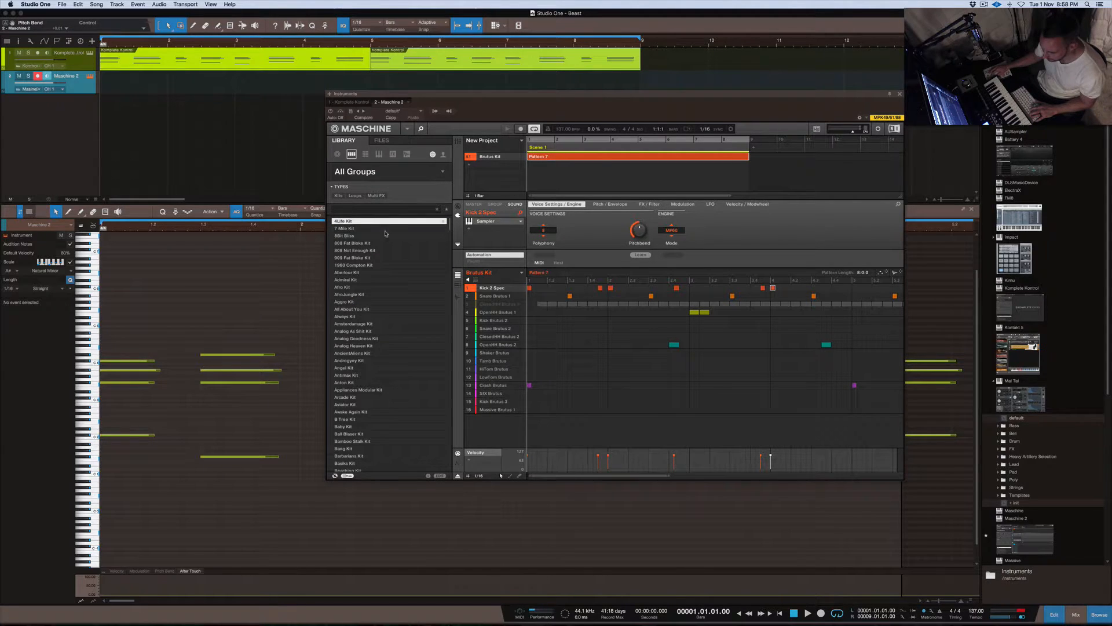
left_click(443, 173)
left_click(396, 223)
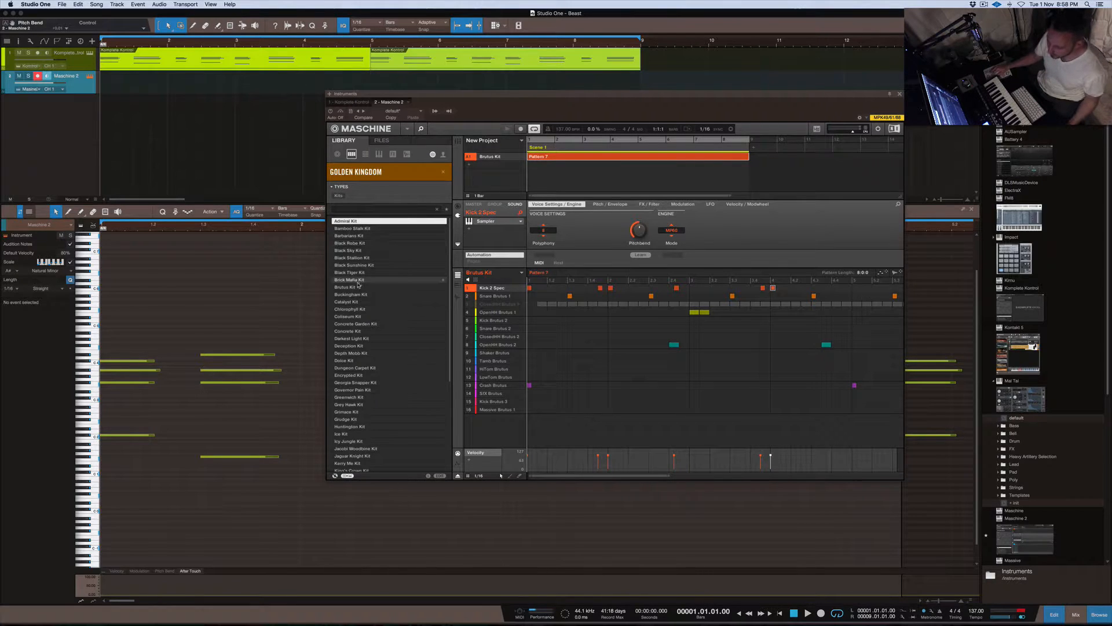
left_click(443, 172)
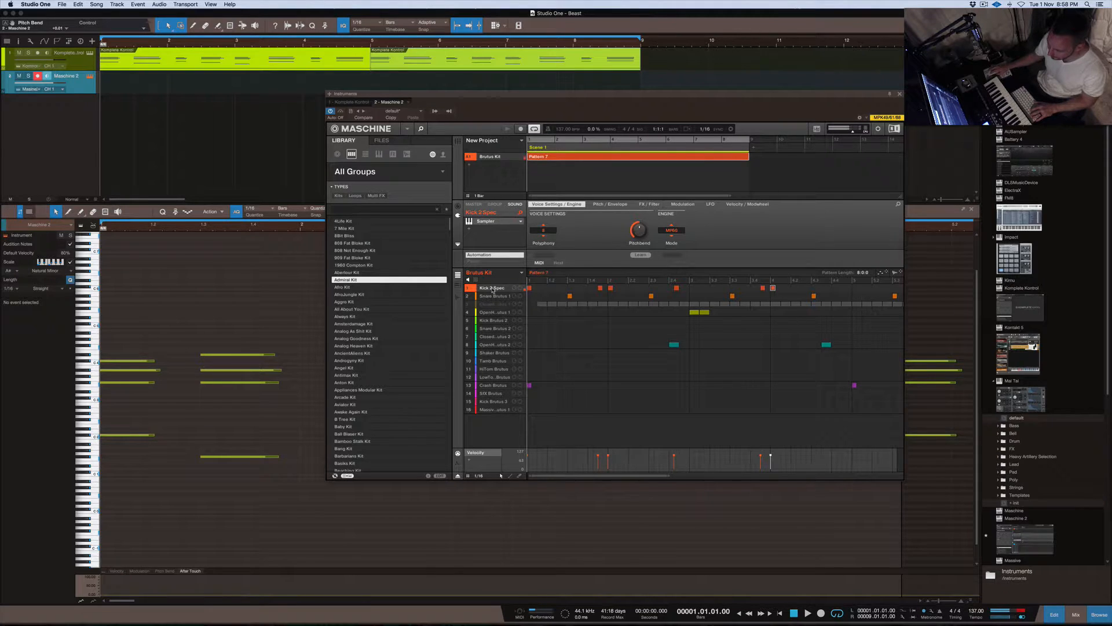
left_click(408, 154)
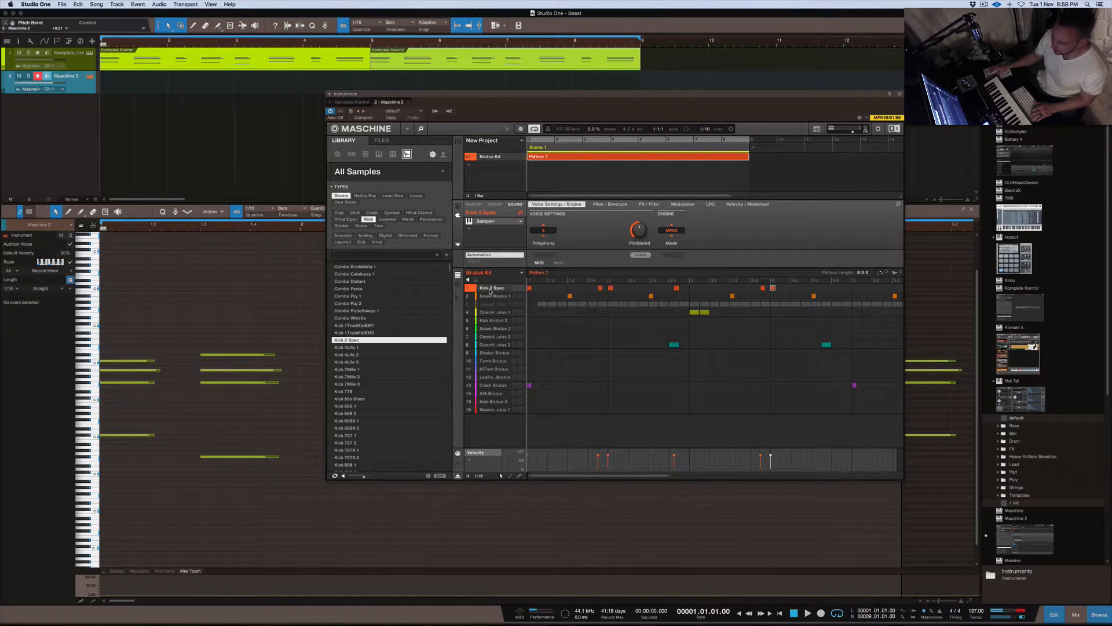
left_click(493, 401)
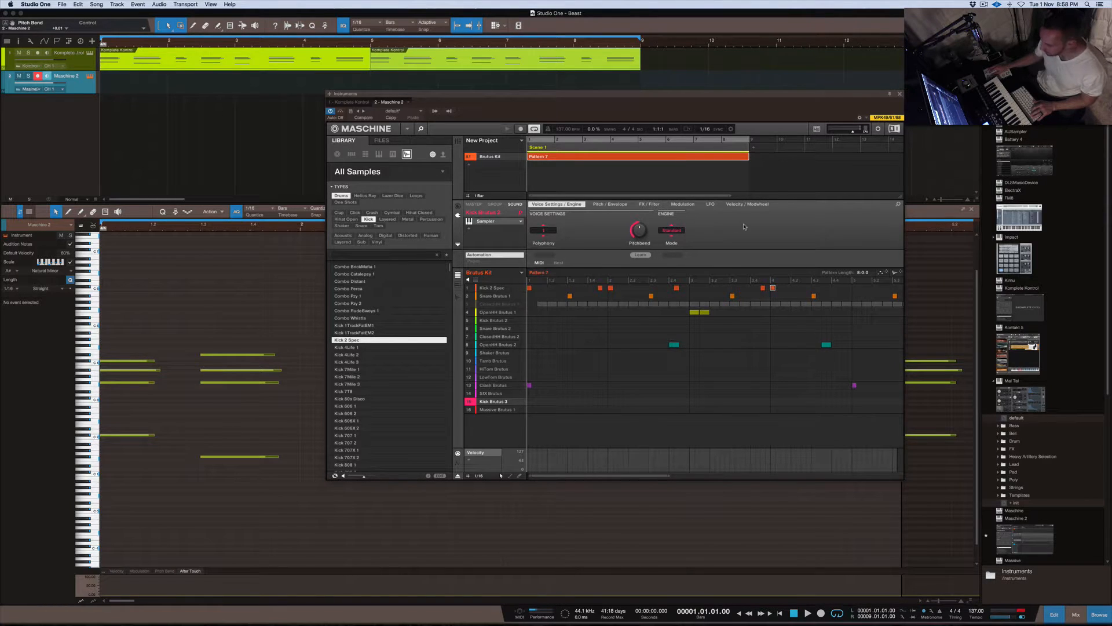
During playback, add Kick 2 Spec notes late in bar 5, at the end of bar 6, and at the start of bar 7
key("space")
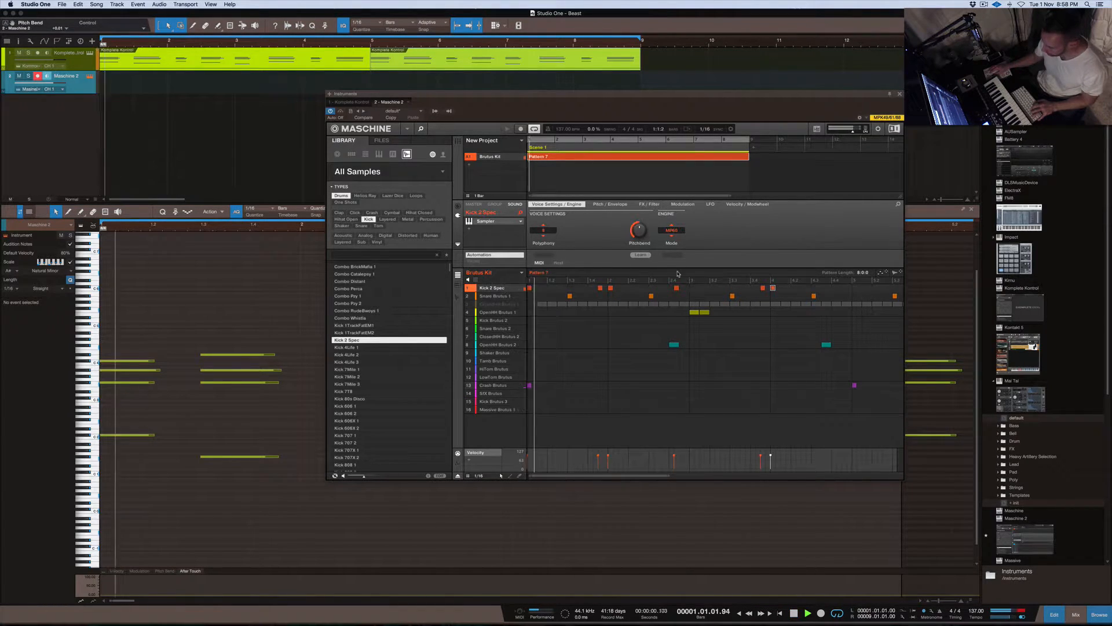
left_click_drag(670, 476, 711, 476)
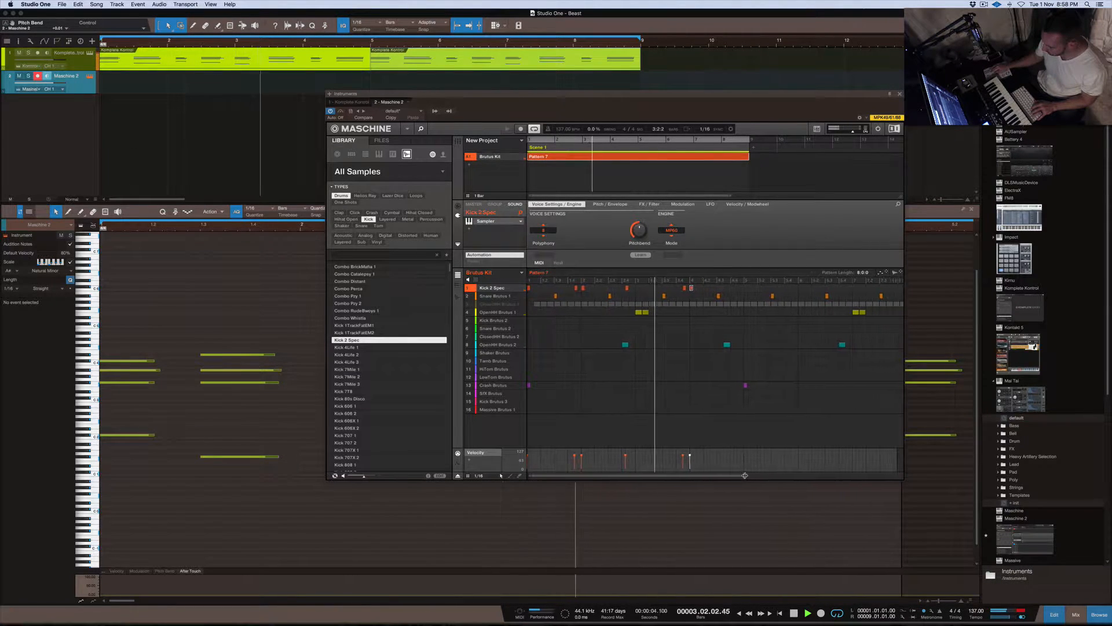
left_click_drag(724, 476, 665, 474)
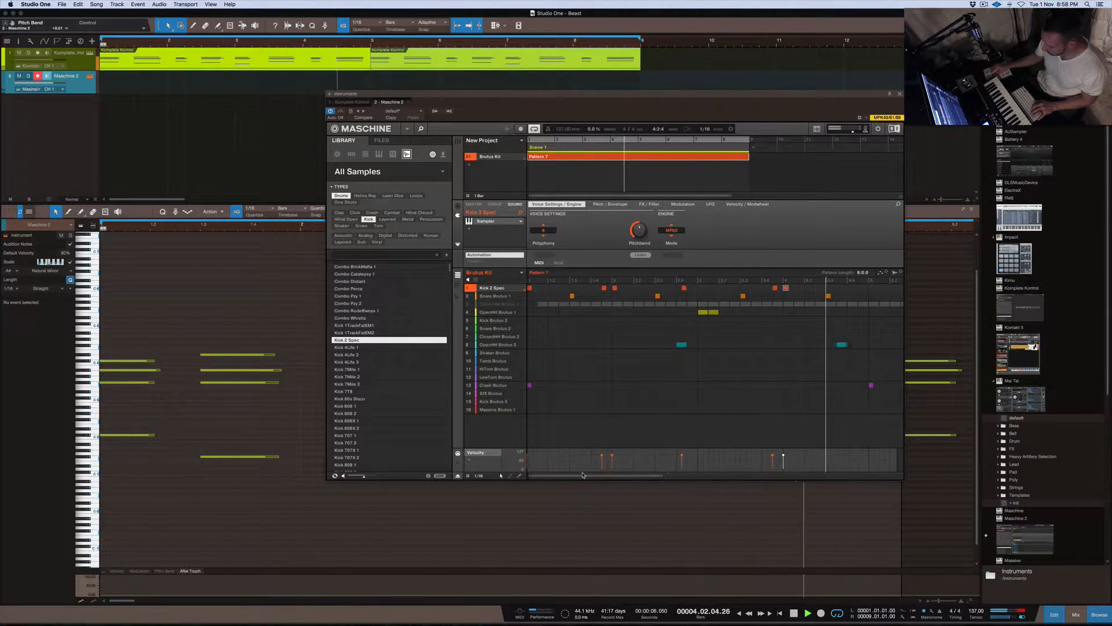
key("space")
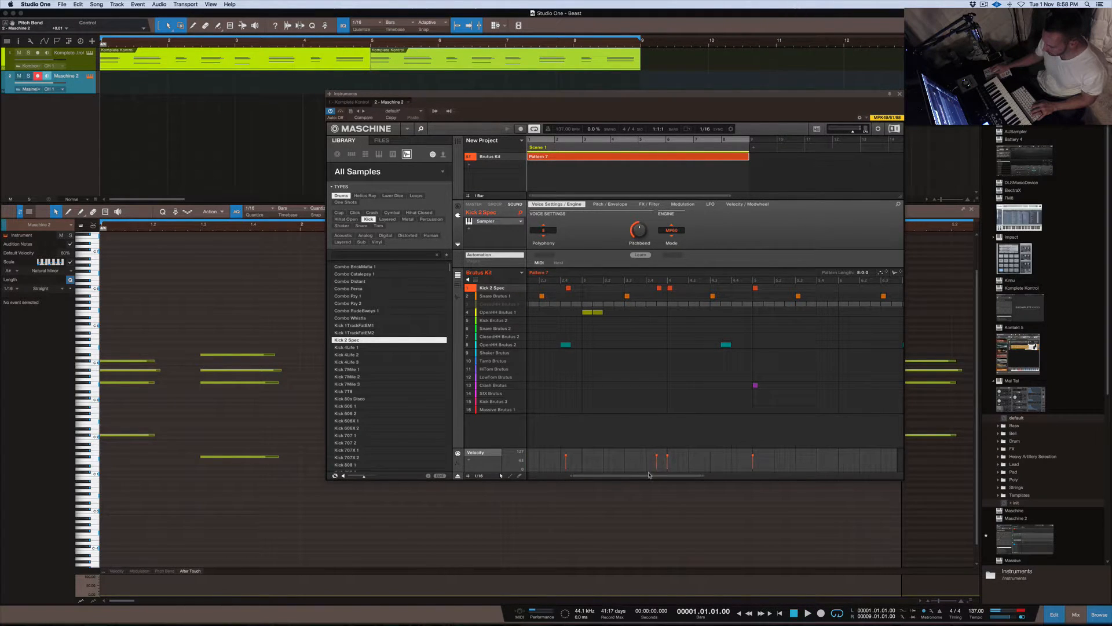
key("space")
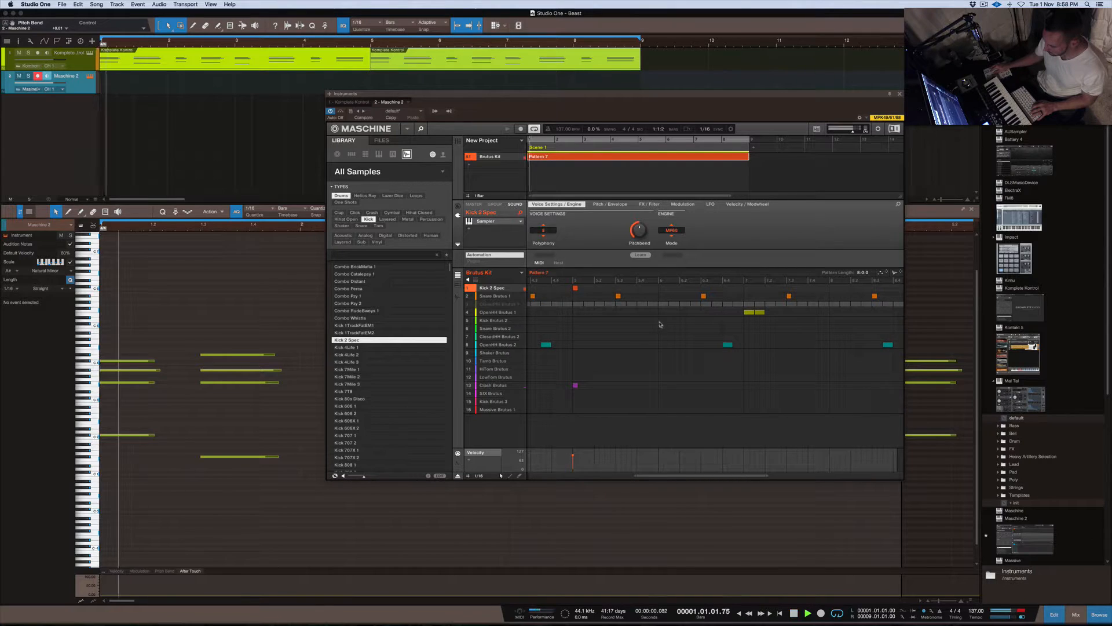
left_click(653, 289)
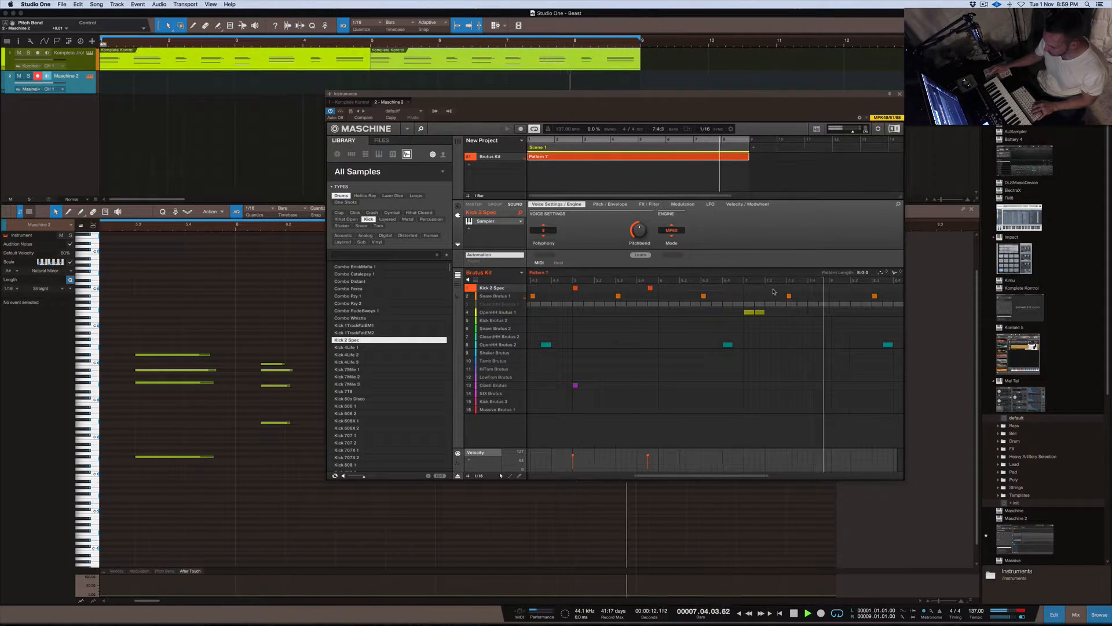
double_click(737, 289)
double_click(748, 289)
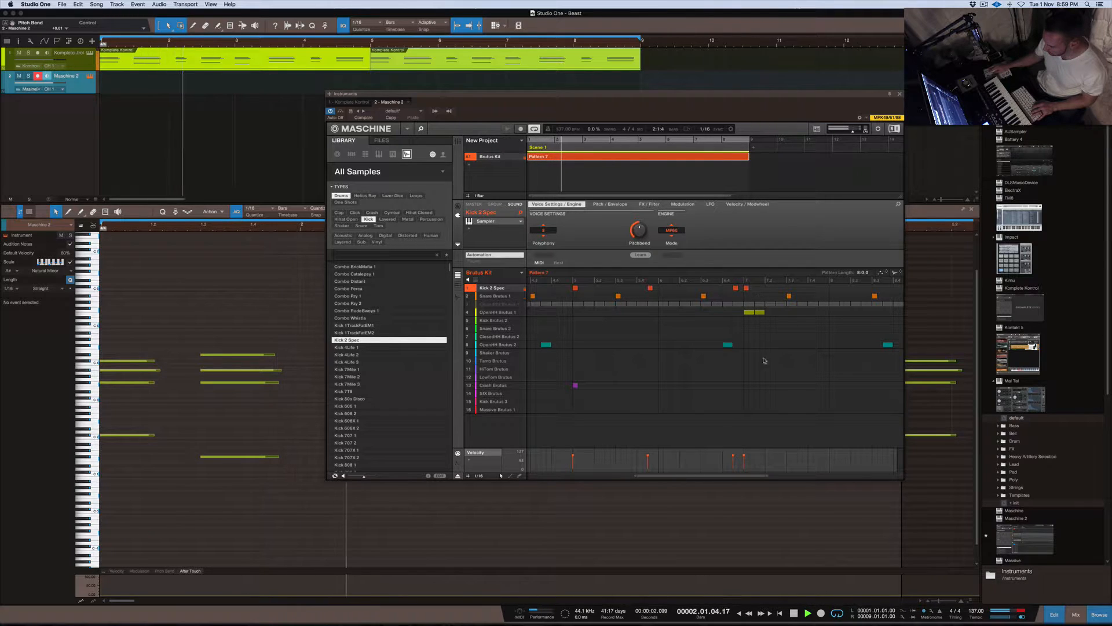
Add a roll of four closely spaced Kick 2 Spec notes from the end of bar 7 into the start of bar 8
left_click_drag(739, 480, 770, 480)
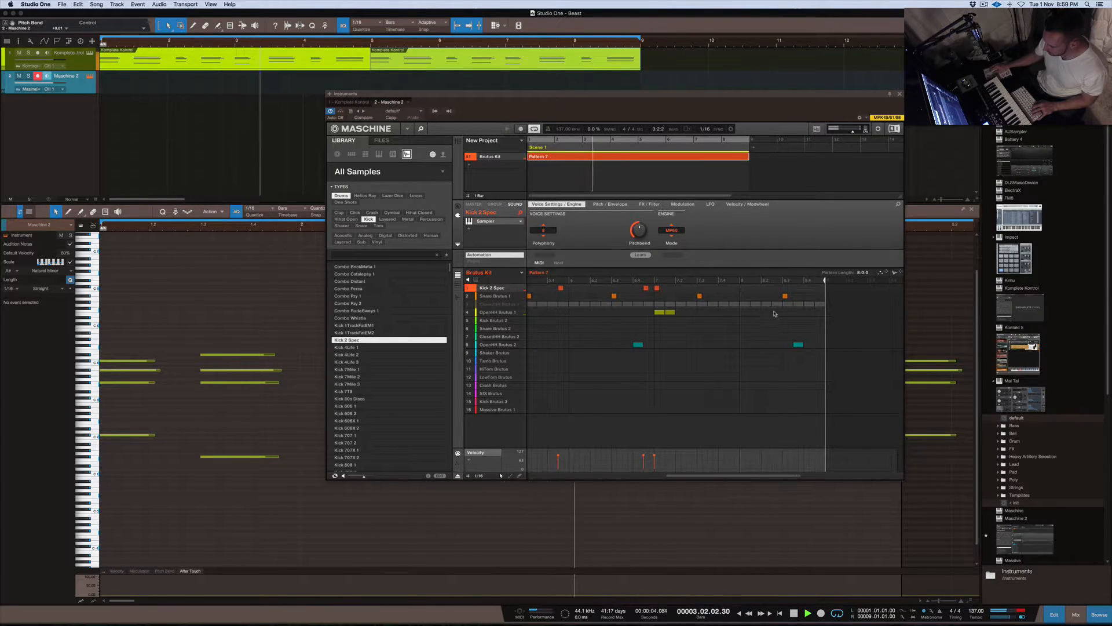
double_click(726, 288)
double_click(733, 289)
double_click(738, 289)
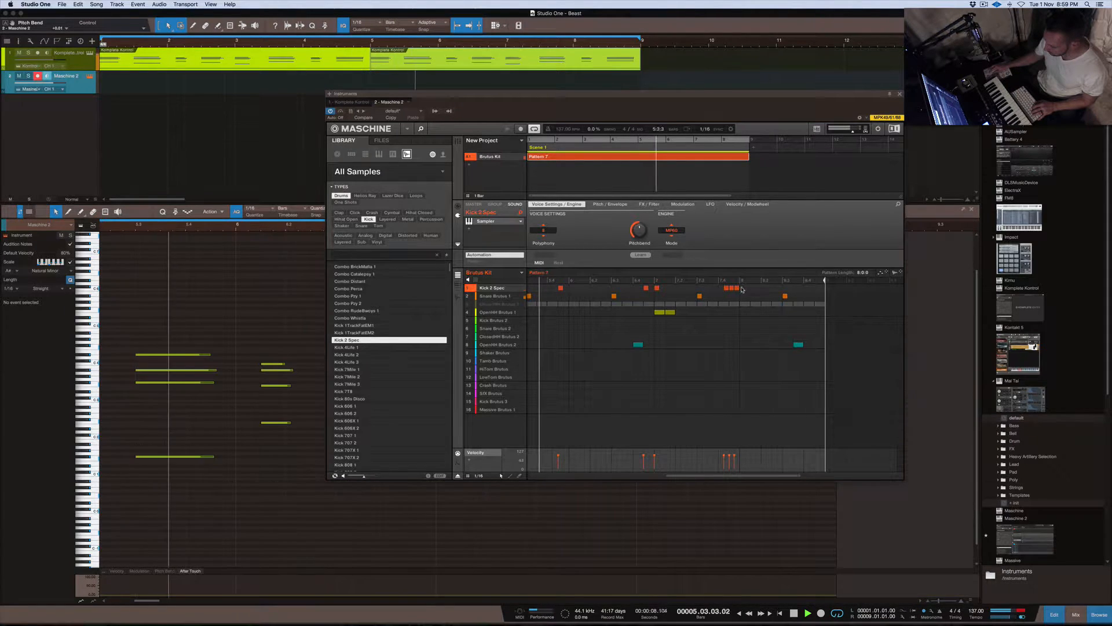
double_click(743, 288)
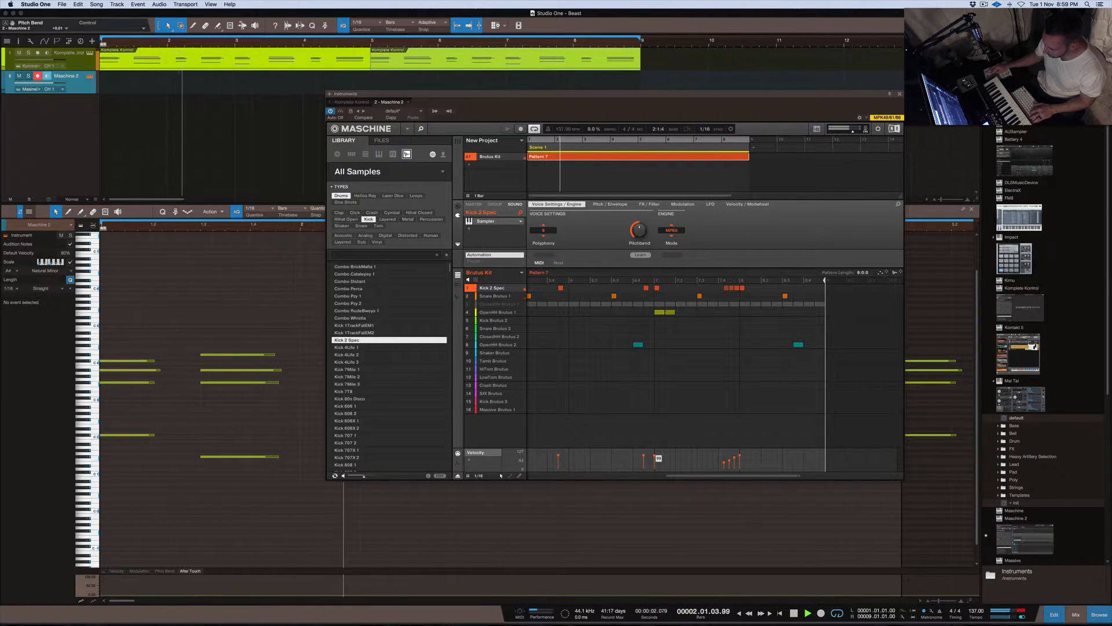
Select the kick note at the start of bar 7 and slightly lower the velocity of the kick just before bar 4
left_click(657, 288)
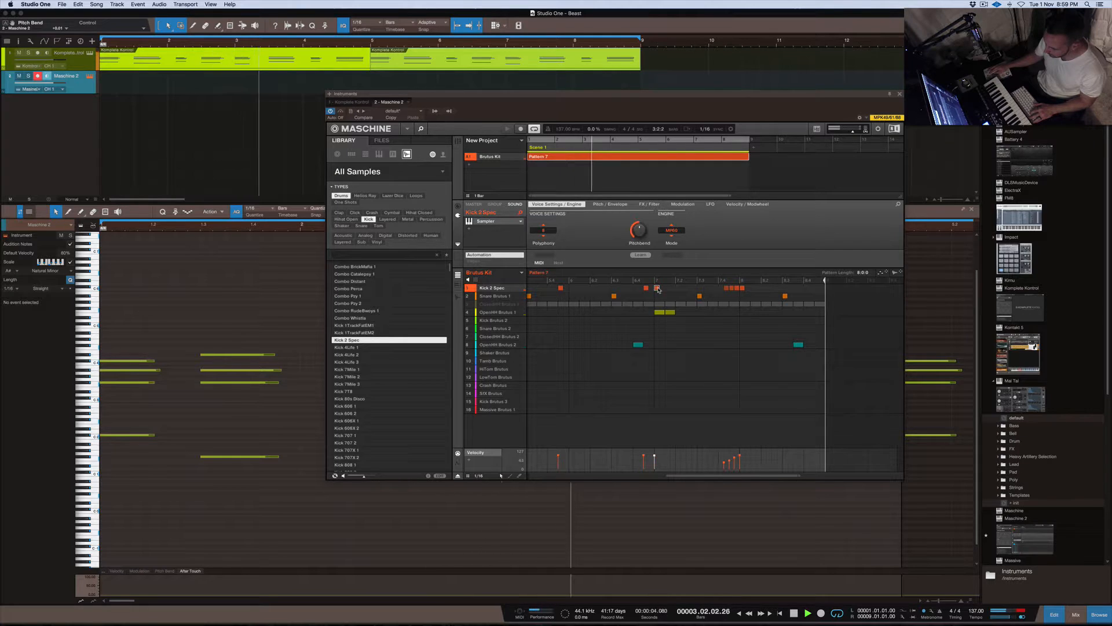
left_click(657, 288)
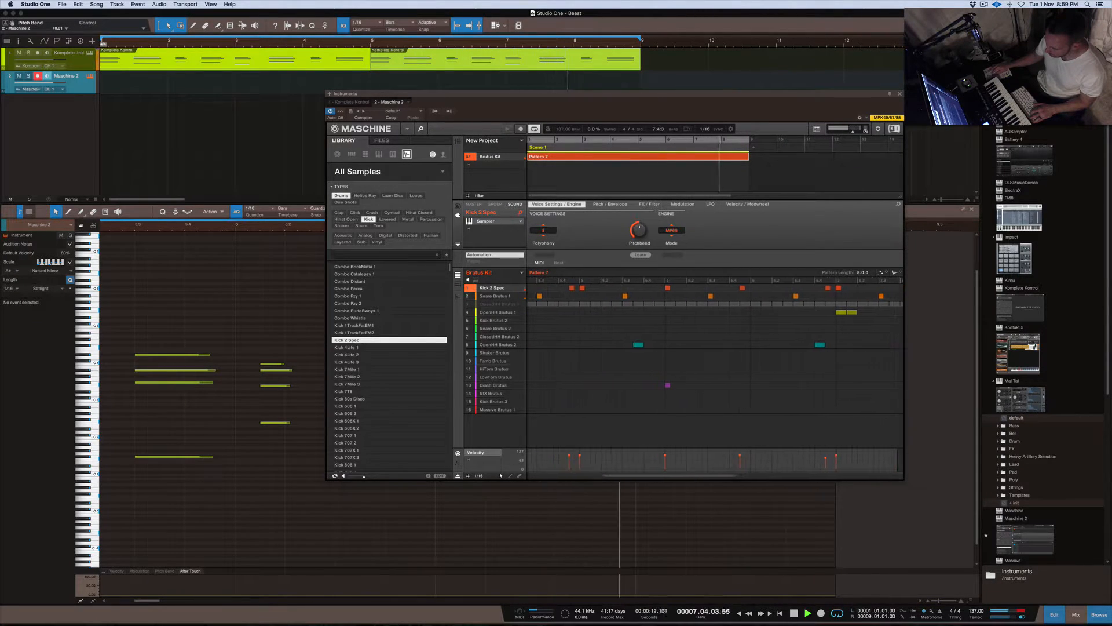
left_click_drag(569, 456, 569, 458)
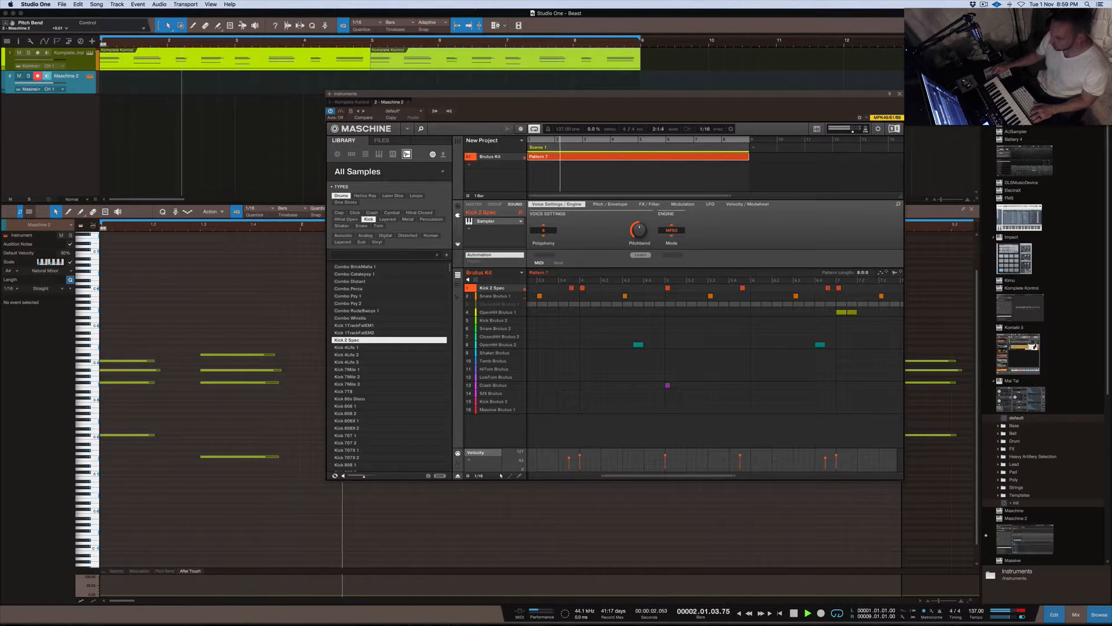
Slightly lower the velocity of the Kick 2 Spec note at the start of bar 2 and play the beat
left_click_drag(555, 454, 555, 459)
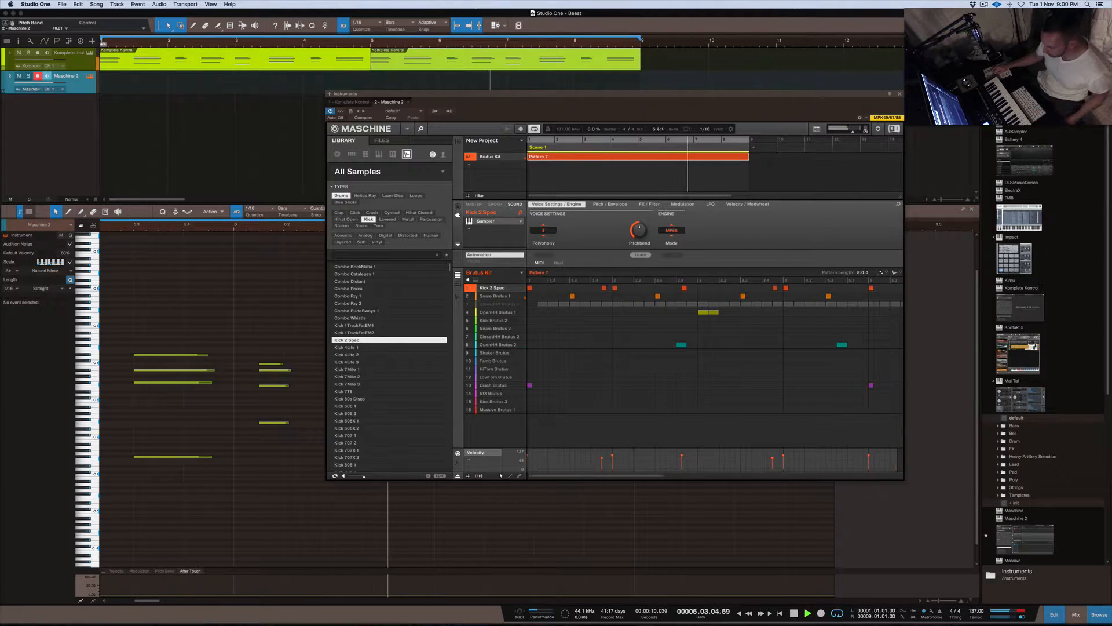
key("space")
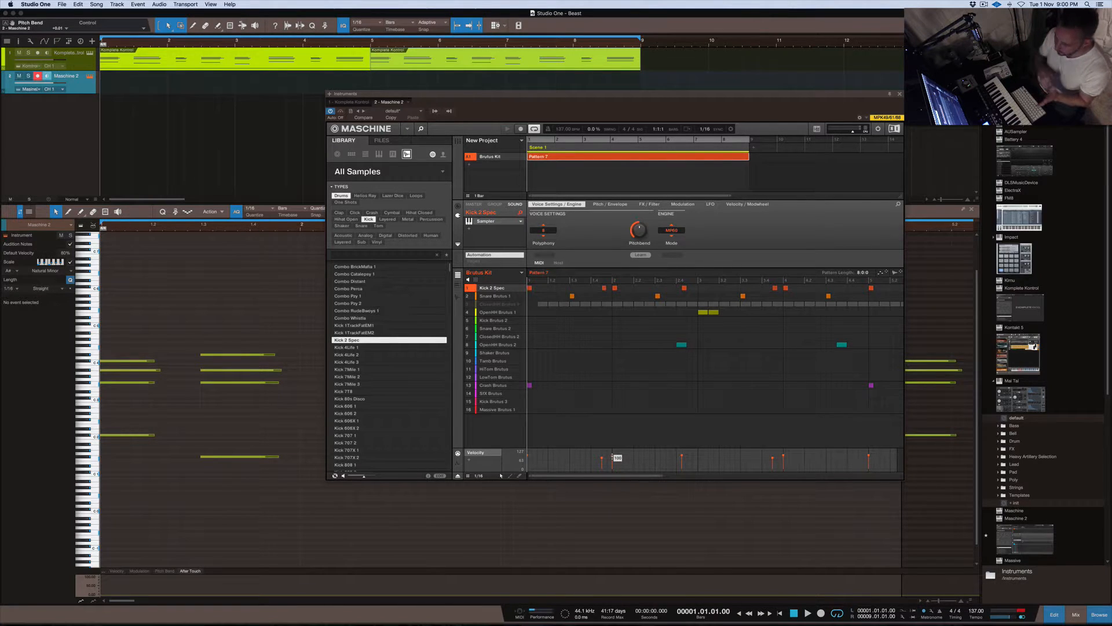
key("space")
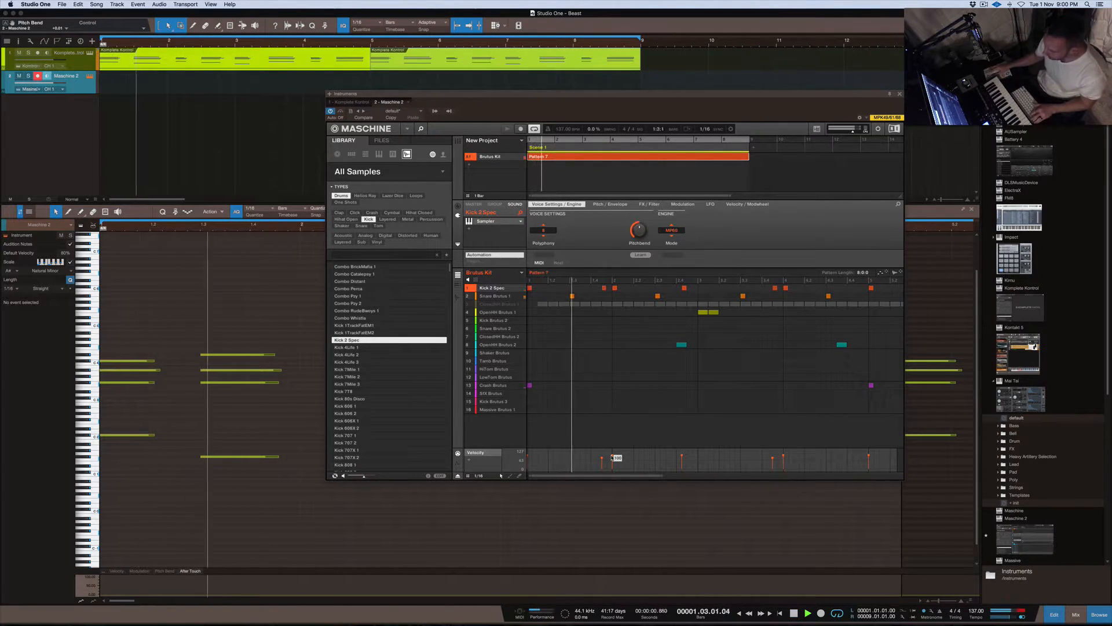
key("space")
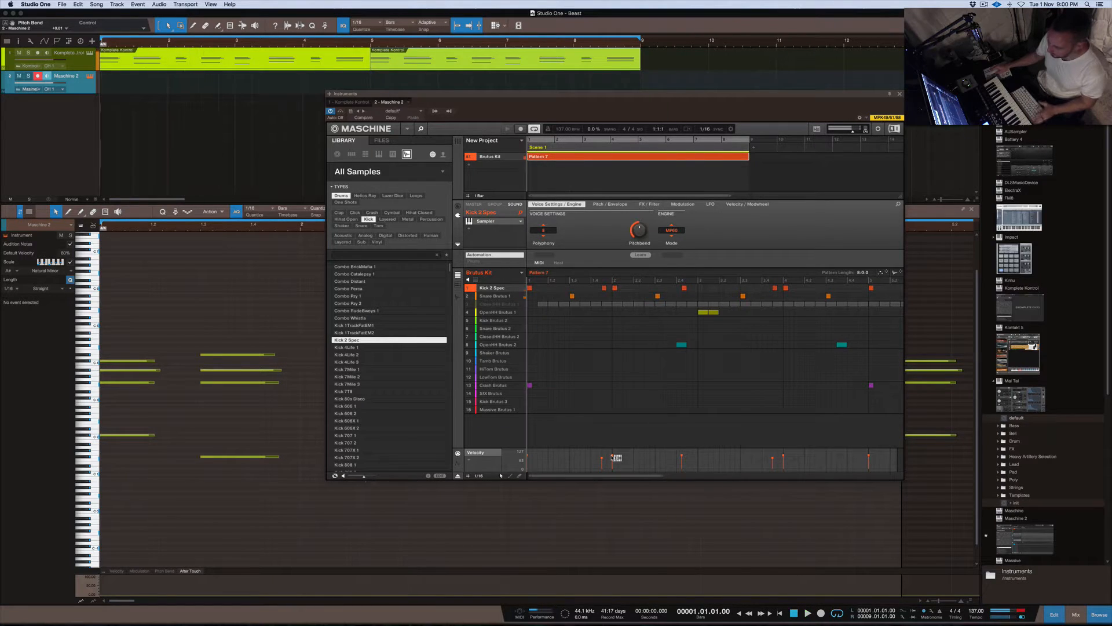
Fit the whole pattern in view, unmute the ClosedHH Brutus 1 sound, and play the beat with the hi-hats
left_click(494, 296)
left_click_drag(662, 476, 776, 474)
left_click(470, 304)
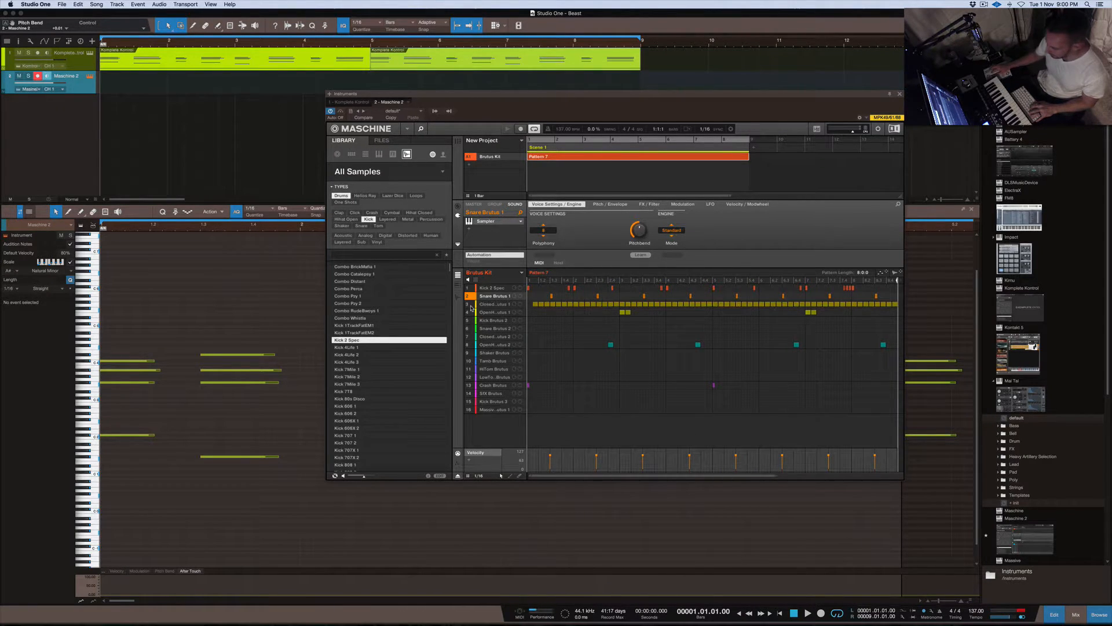
key("space")
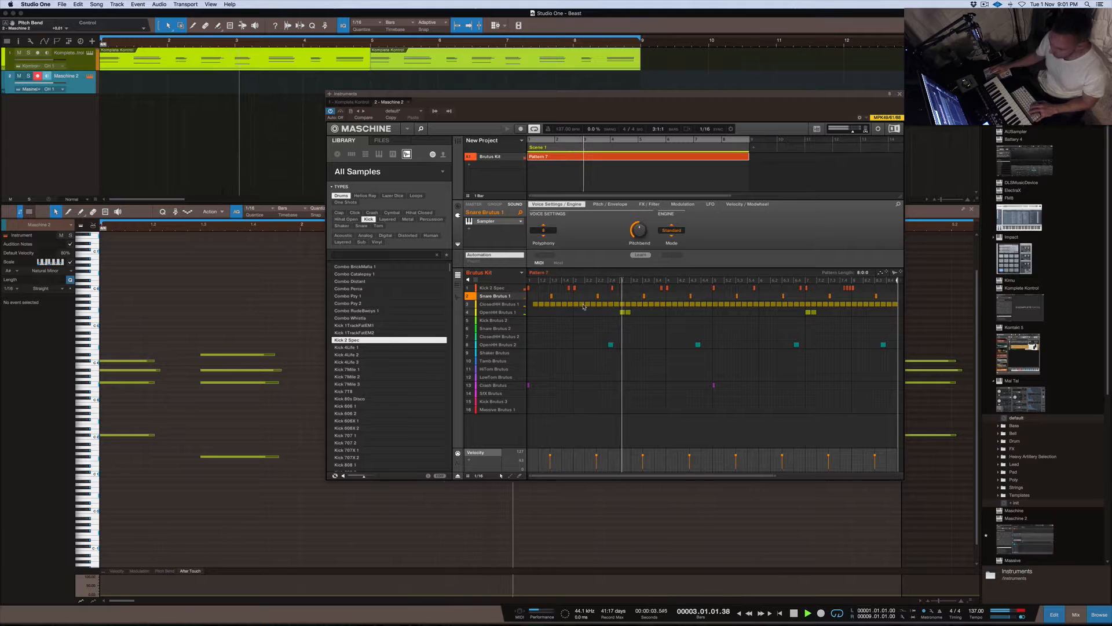
key("space")
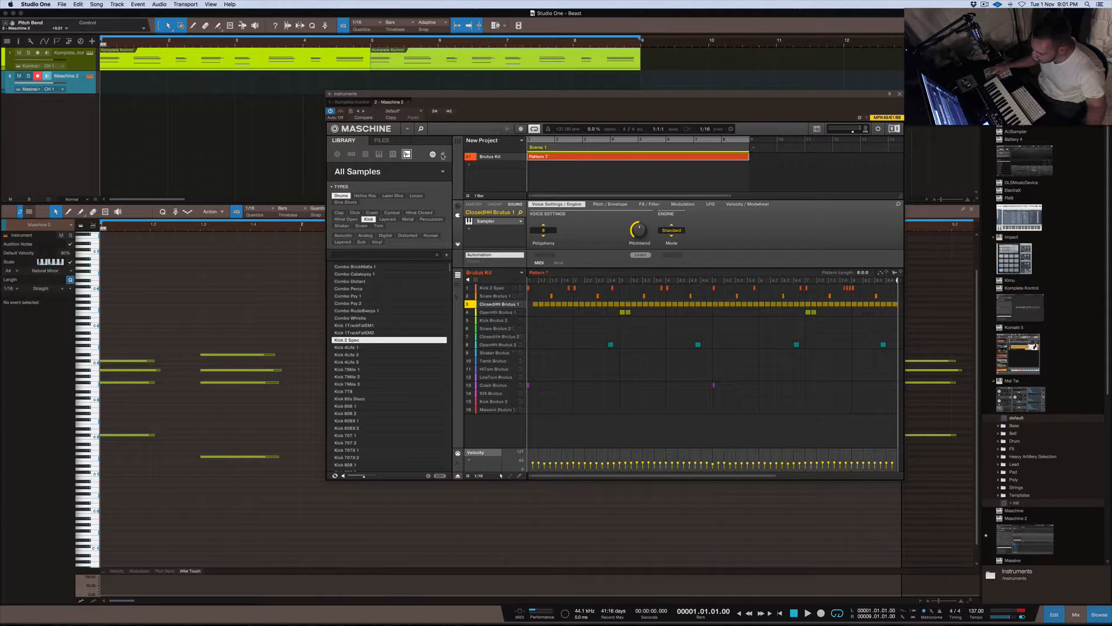
Record fast ClosedHH Brutus 1 rolls over the existing hi-hat pattern during playback
left_click(407, 130)
left_click(459, 129)
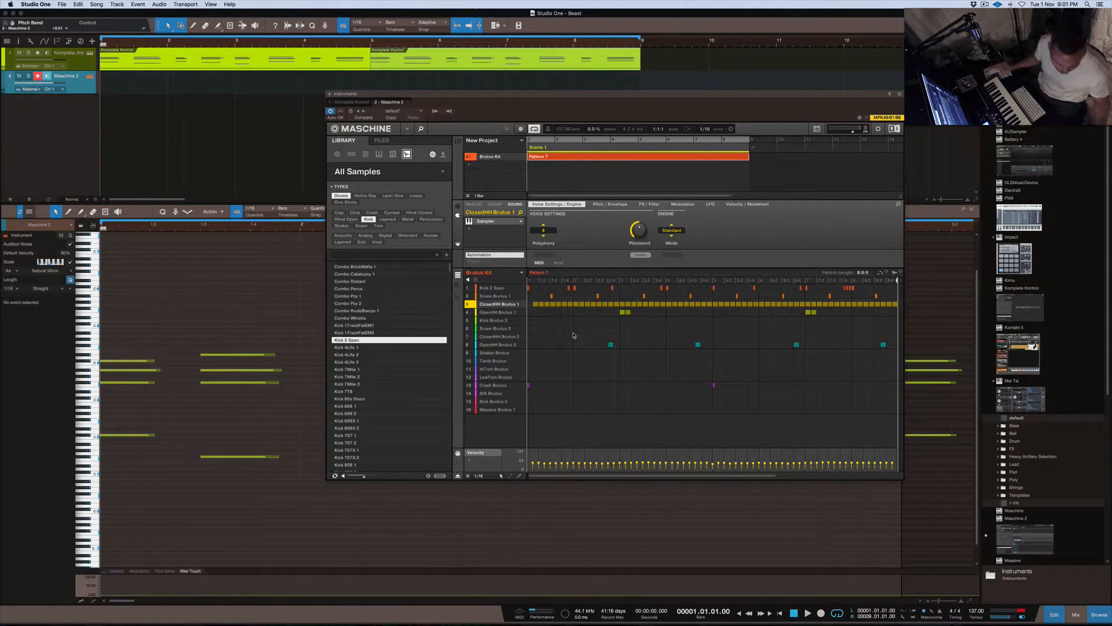
key("space")
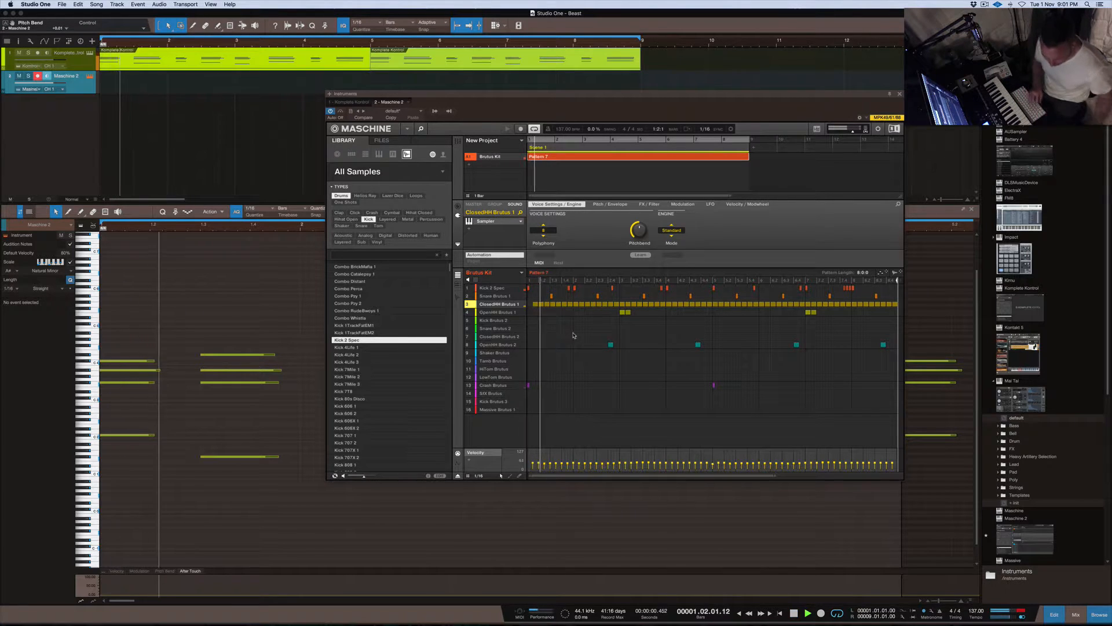
key("r")
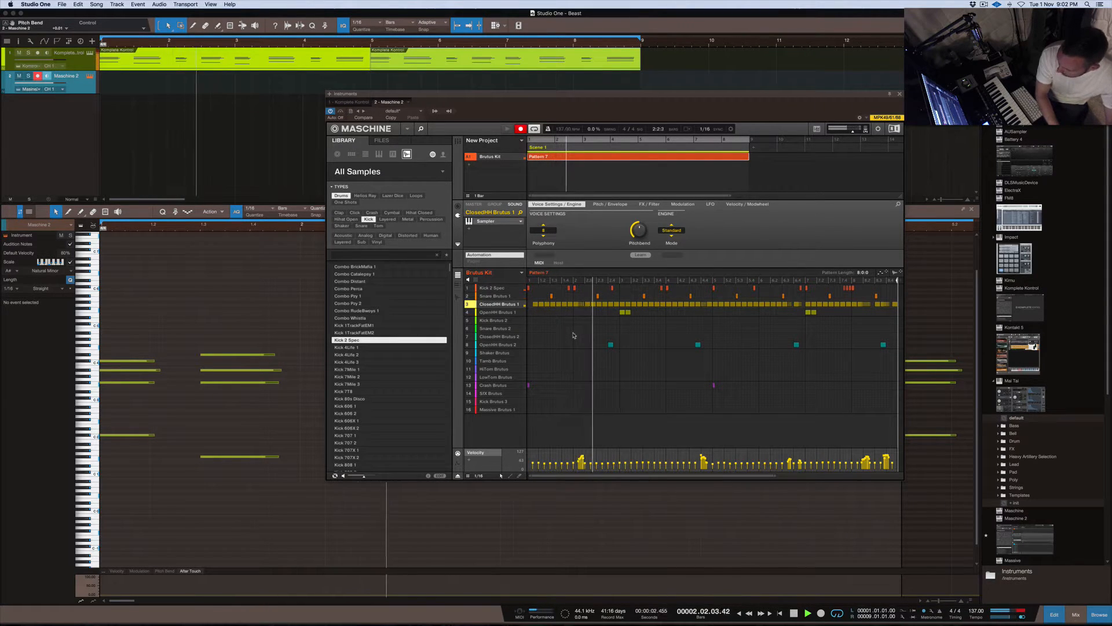
key("space")
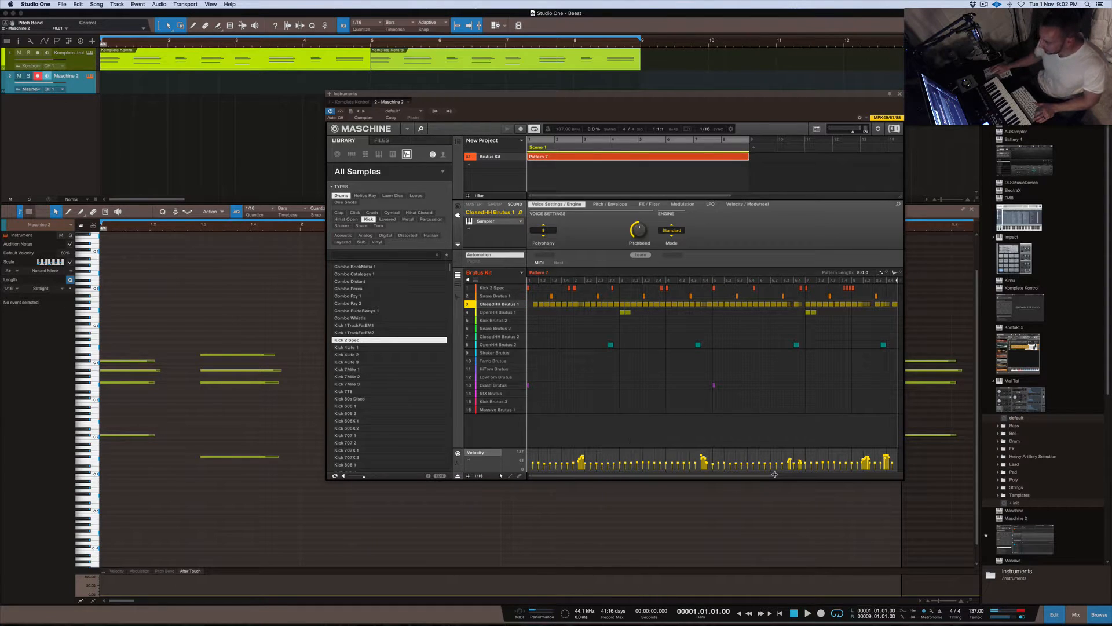
Select the recorded ClosedHH Brutus 1 roll notes across the pattern and lower their velocities
left_click_drag(775, 474, 630, 448)
mouse_move(541, 458)
left_mouse_down()
mouse_move(534, 466)
mouse_move(534, 455)
left_mouse_up()
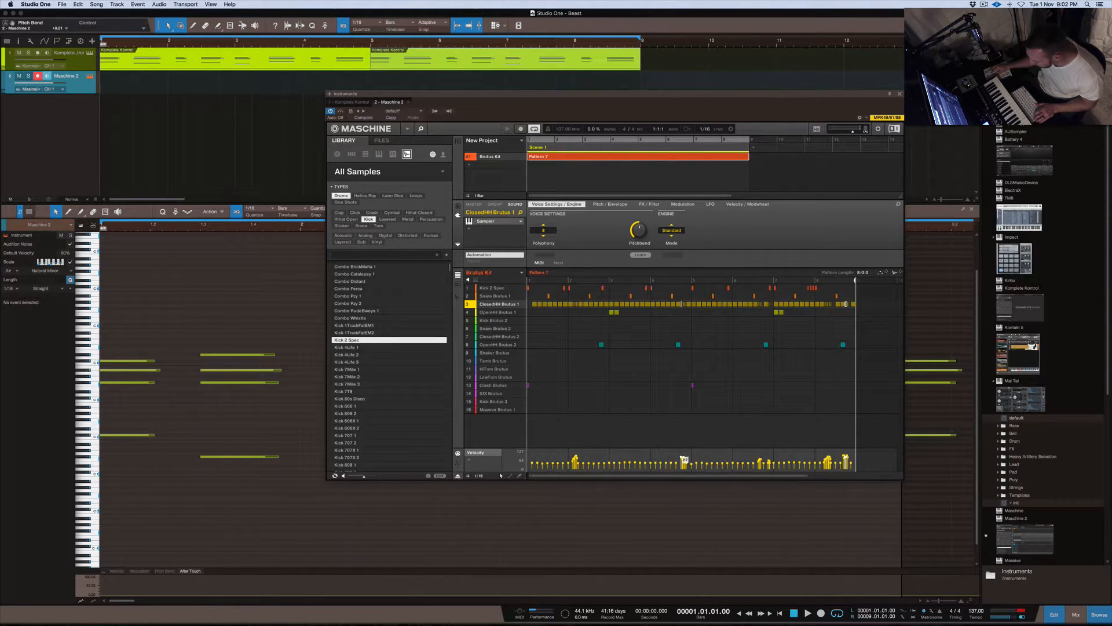
left_click_drag(879, 454, 479, 462)
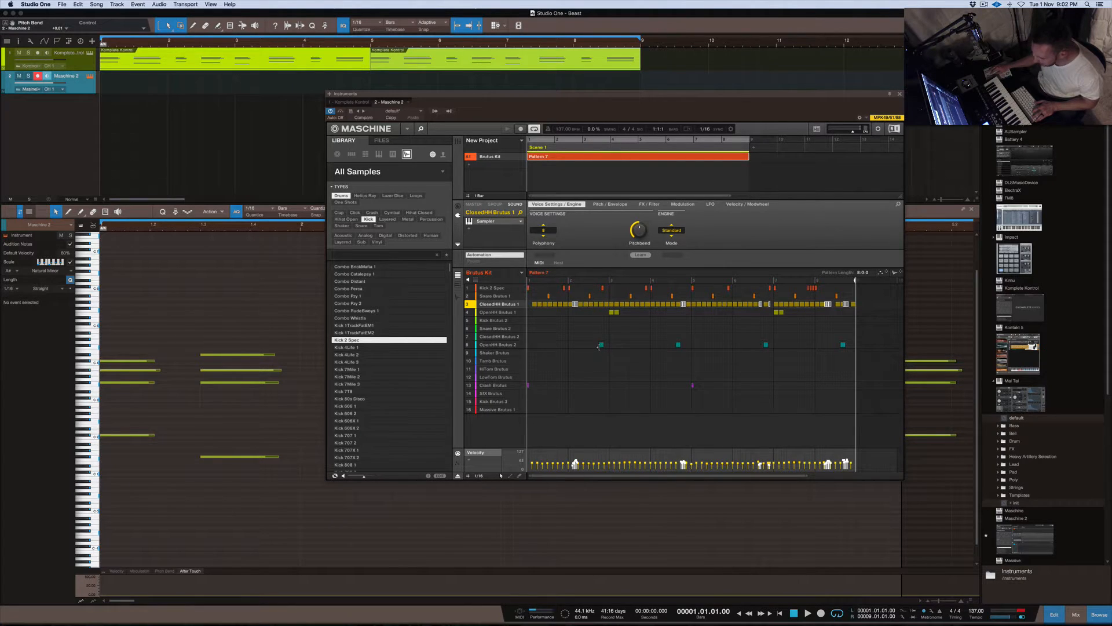
left_click(643, 331)
Play the pattern to check the Kick 2 Spec part and the ClosedHH Brutus 1 rolls
left_click(497, 288)
key("space")
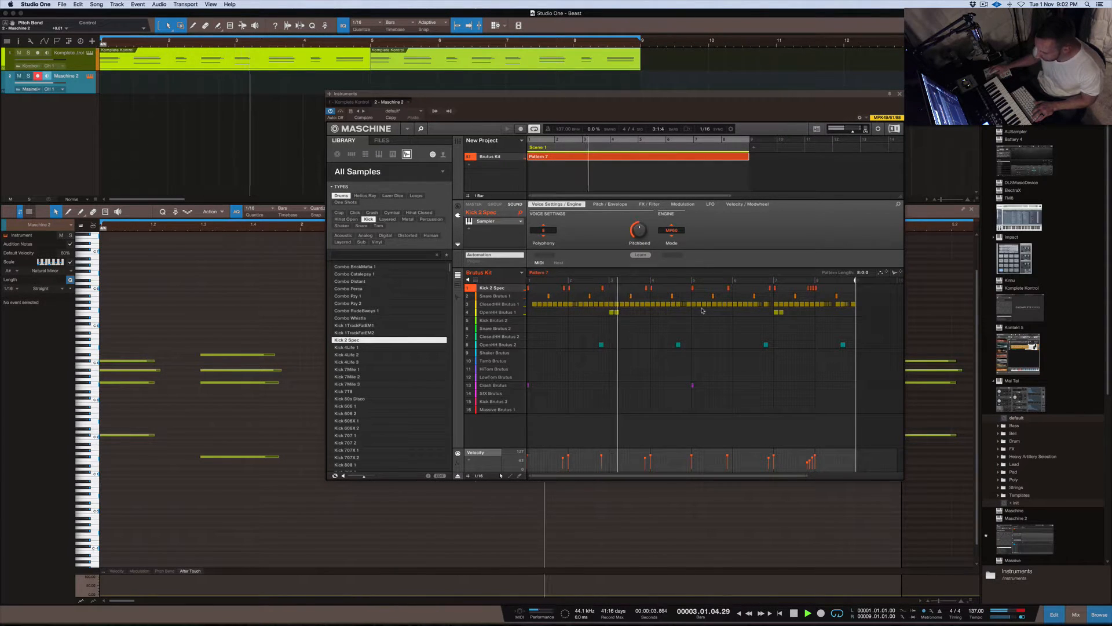
left_click(489, 305)
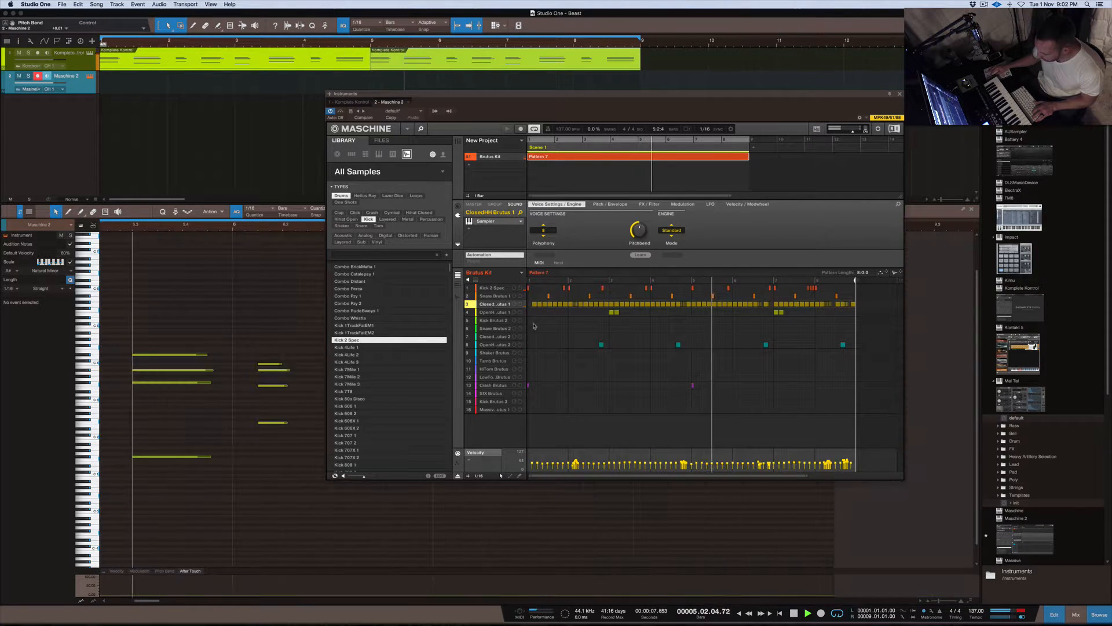
key("space")
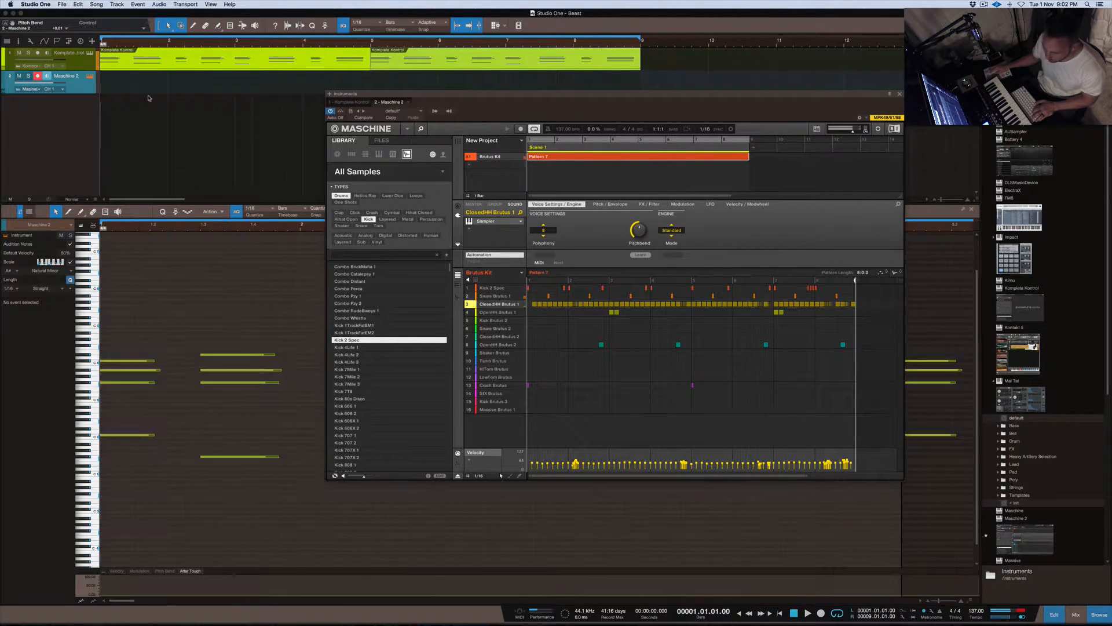
Load the Prism preset Bellcaster in Komplete Kontrol and arrange its window beside the Maschine window
left_click(90, 52)
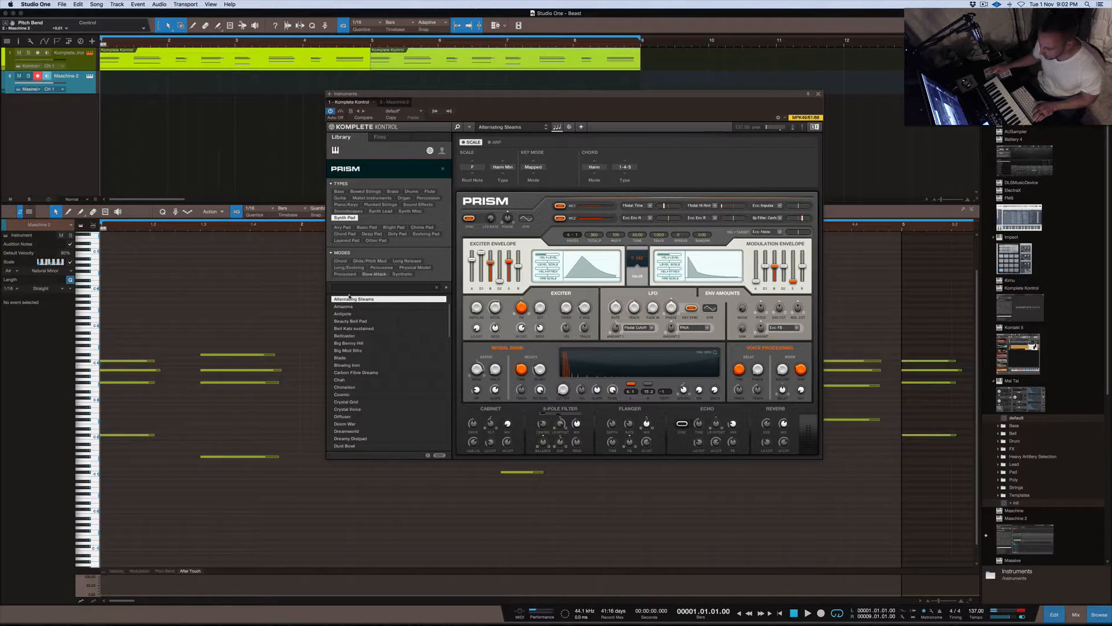
left_click(376, 336)
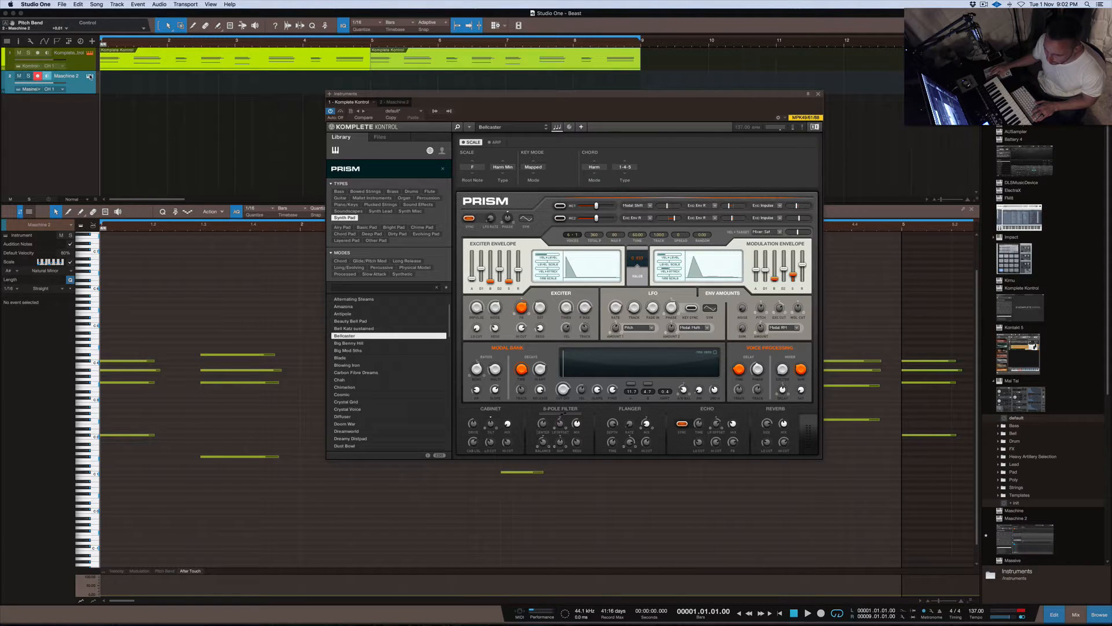
left_click_drag(799, 96, 521, 101)
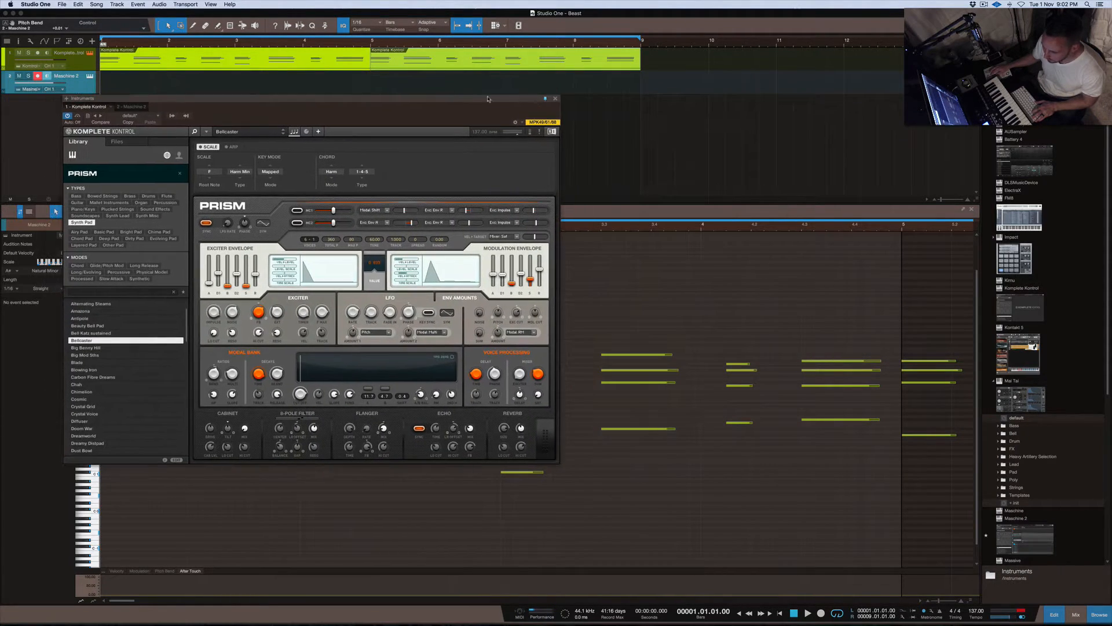
left_click(90, 76)
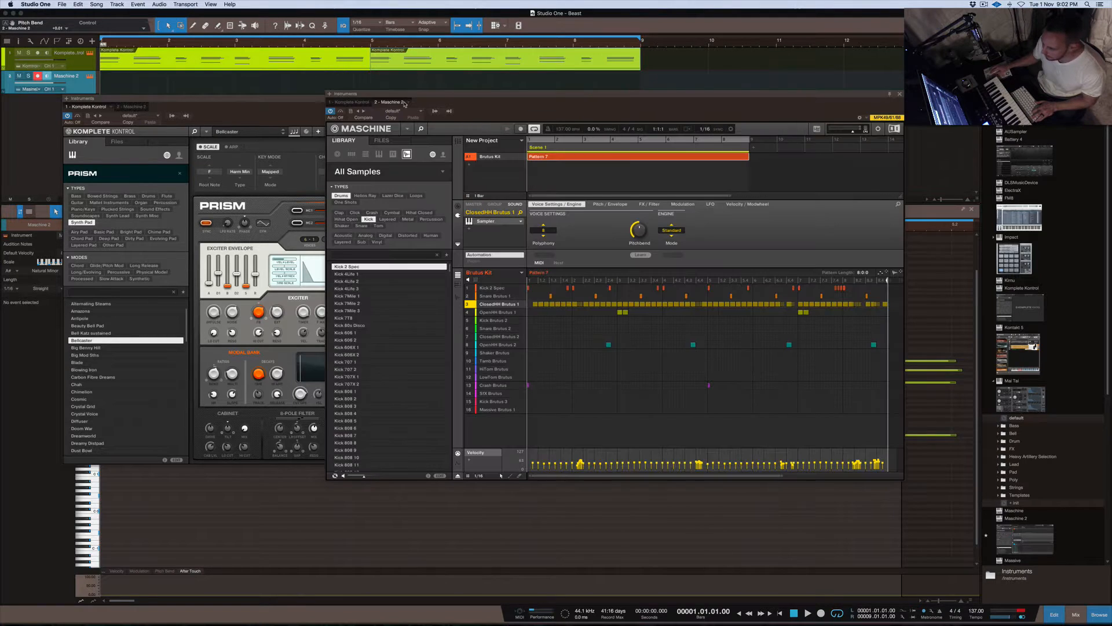
left_click_drag(532, 93, 657, 94)
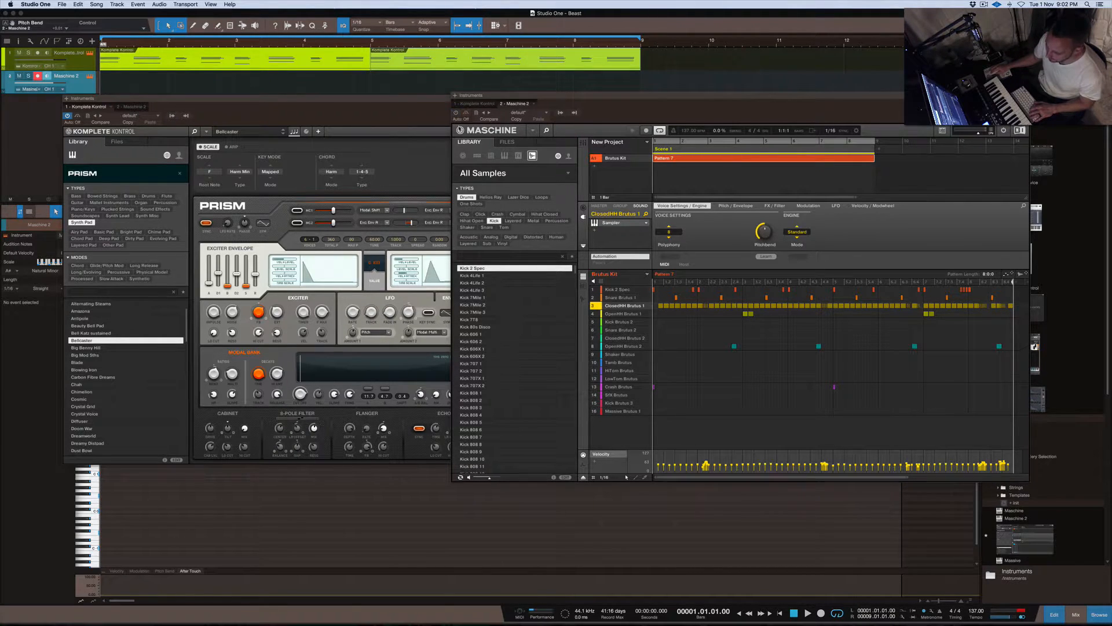
left_click(334, 102)
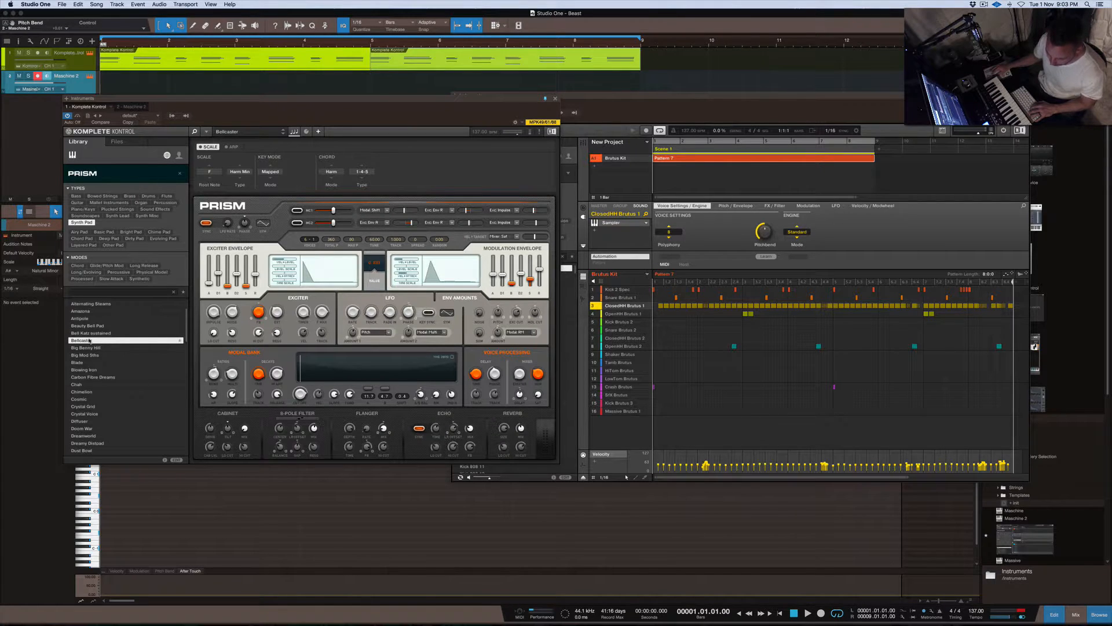
Try the Prism presets Big Benny Hill and Big Mod 5ths, and switch the Komplete Kontrol instrument to Razor
left_click(96, 348)
left_click(94, 354)
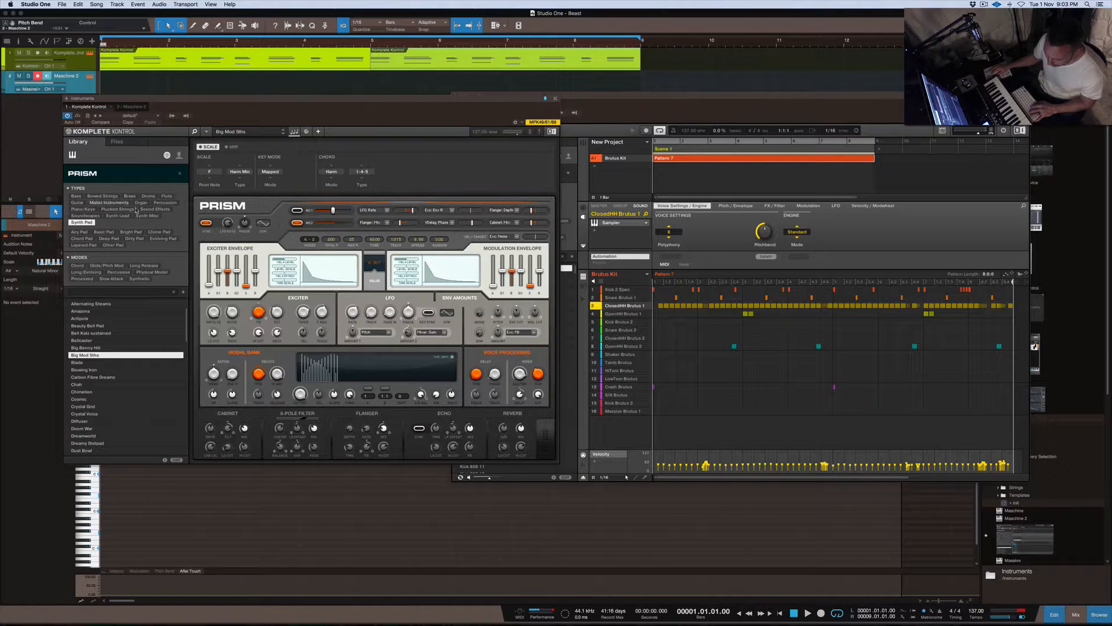
left_click(180, 173)
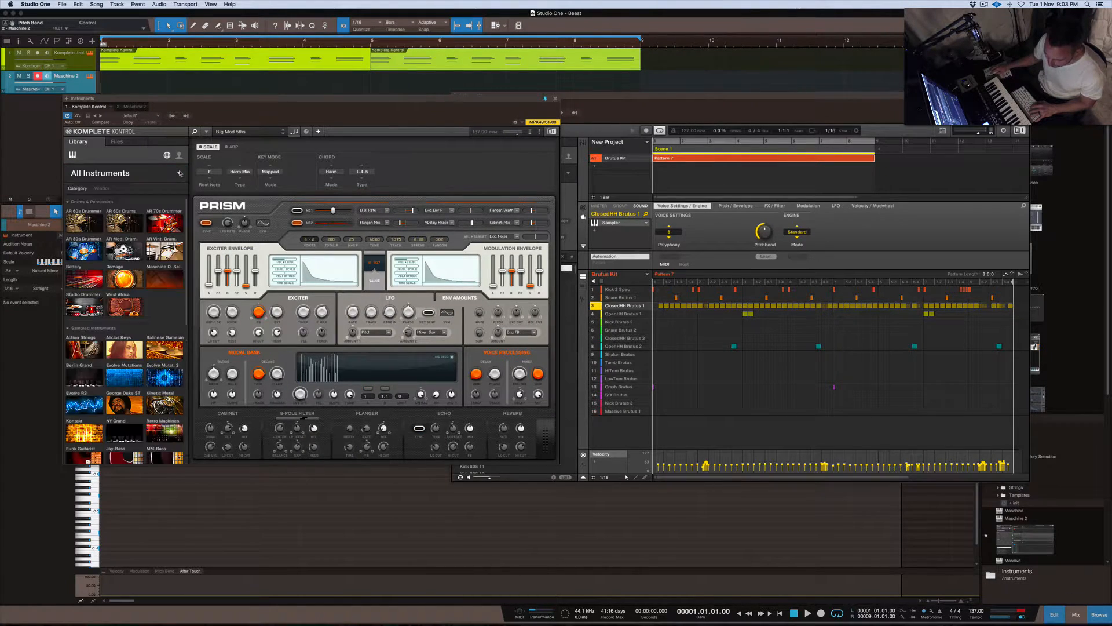
scroll(155, 337, "down", 10)
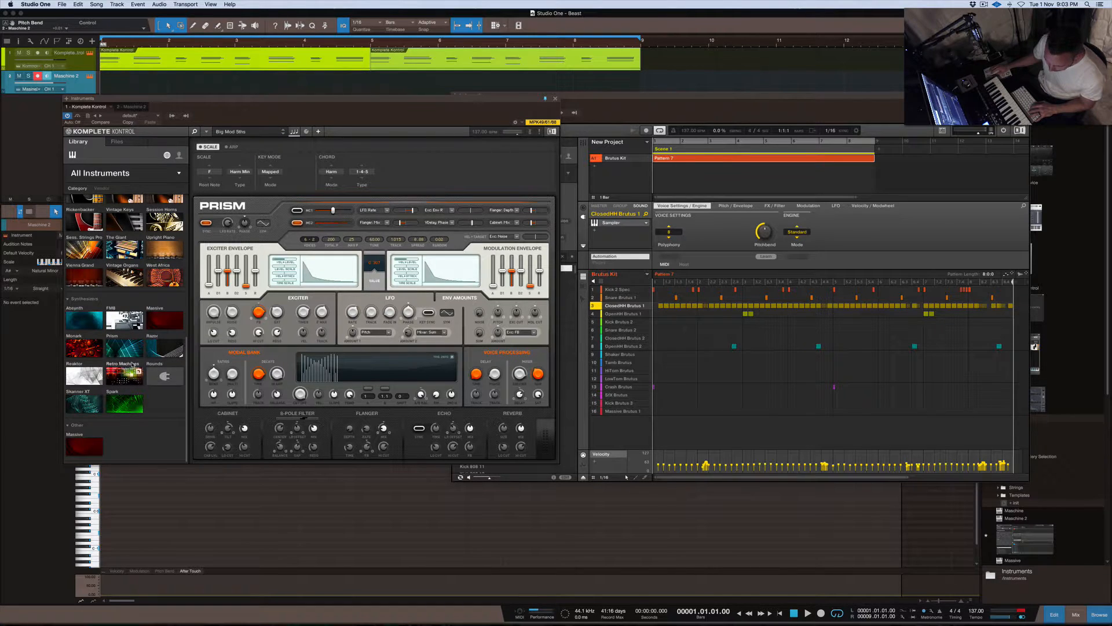
left_click(160, 351)
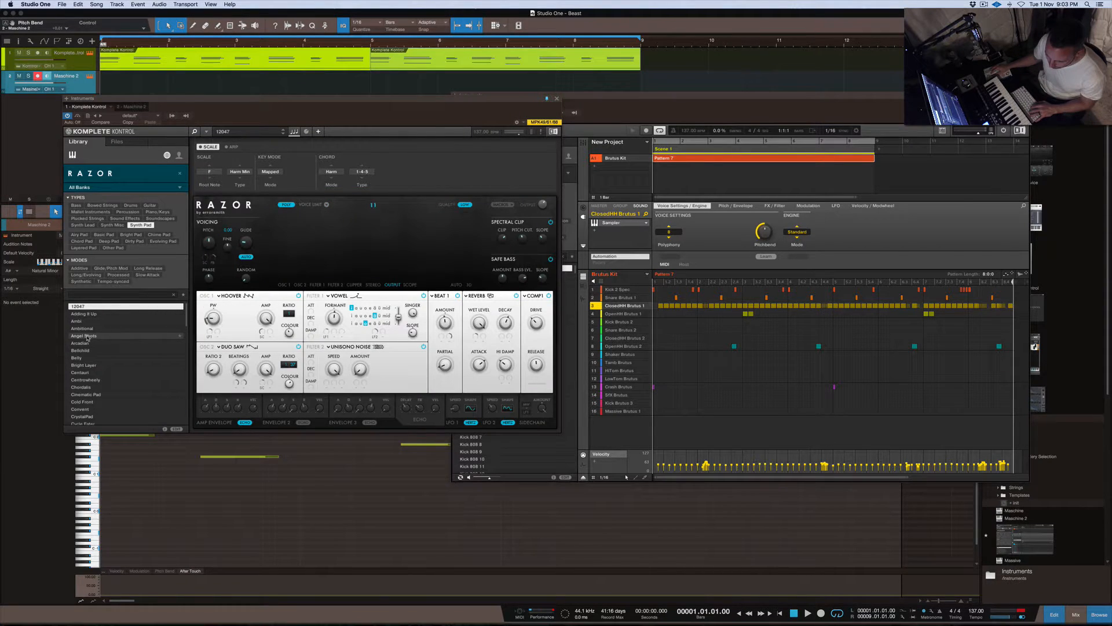
Audition the Razor synth pad presets from Angel Shots through Chordals with the chord track playing
left_click(87, 336)
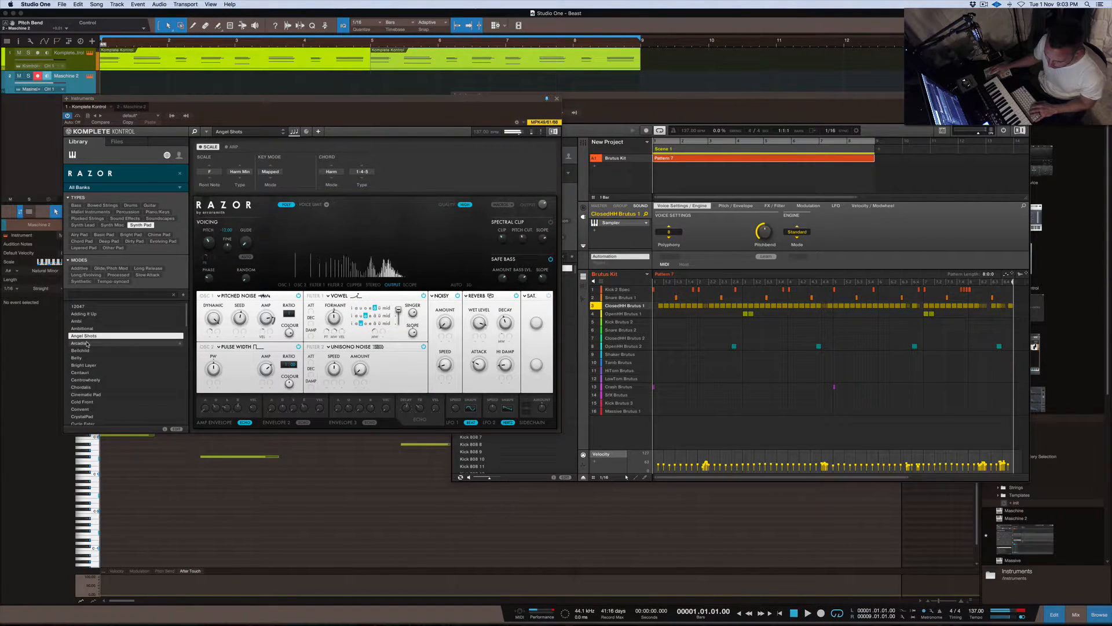
left_click(87, 344)
left_click(88, 350)
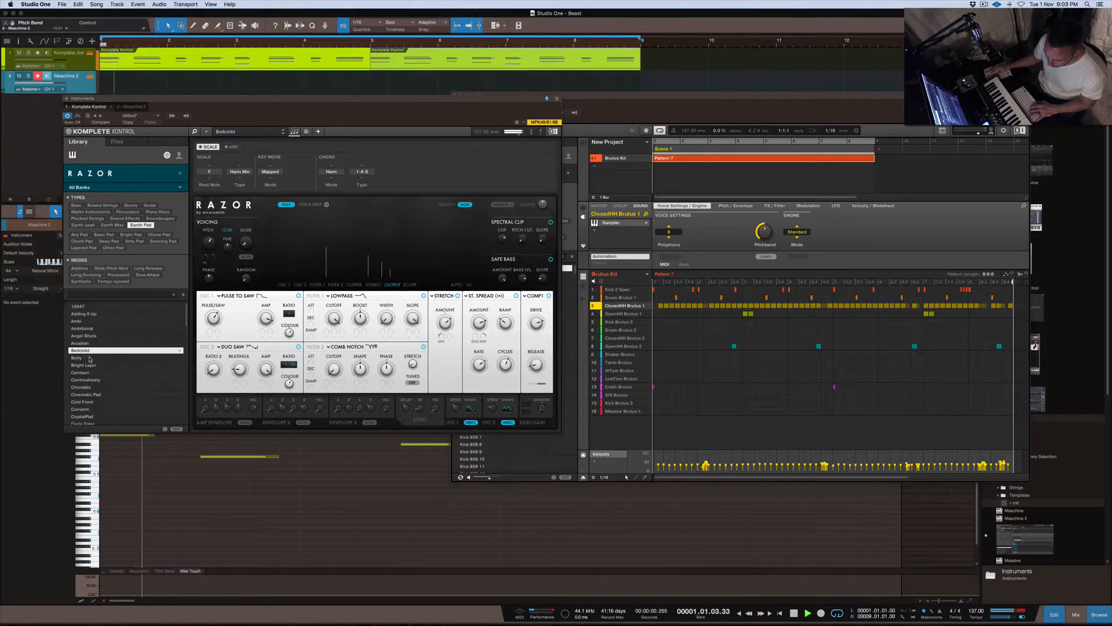
left_click(90, 358)
left_click(90, 365)
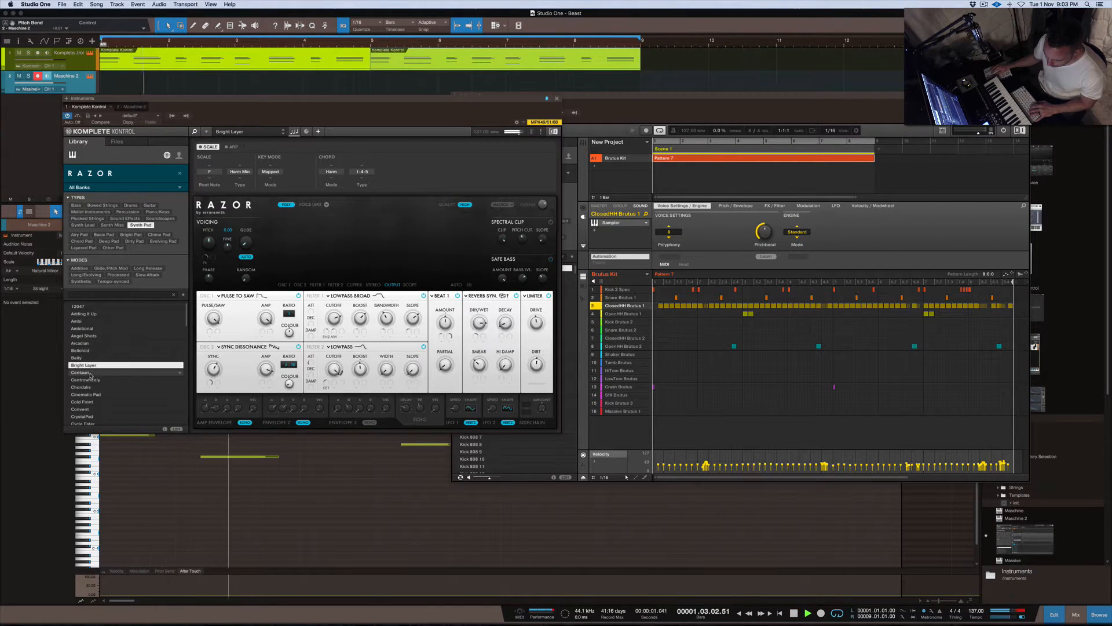
left_click(90, 373)
left_click(92, 380)
left_click(100, 387)
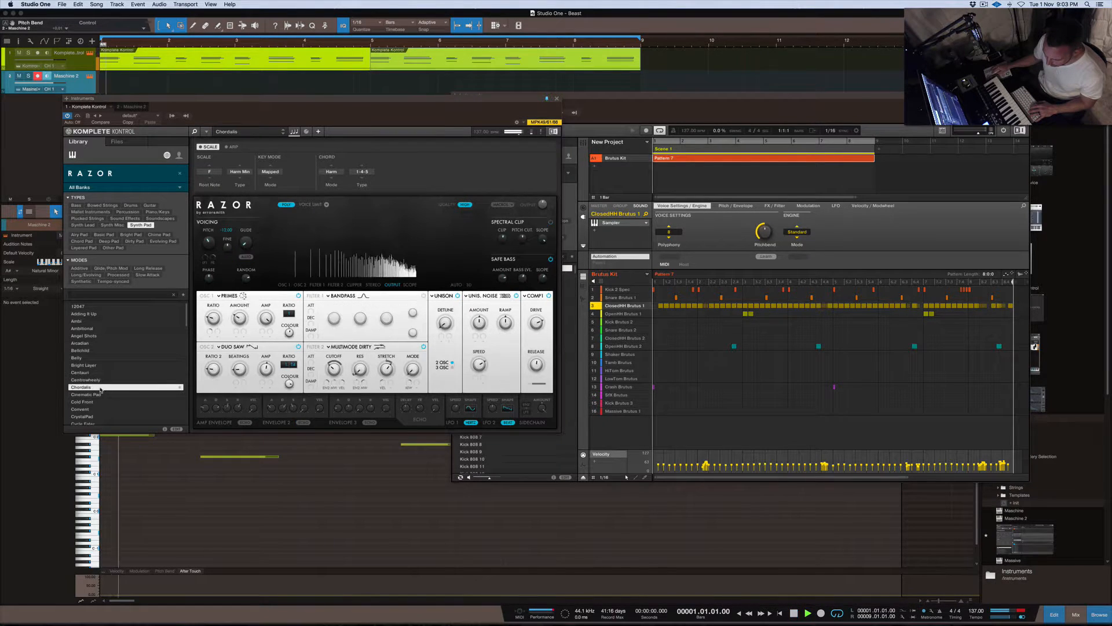
Load the Razor preset Numbered for the chord track and play it together with the drum beat
scroll(107, 377, "down", 10)
left_click(111, 372)
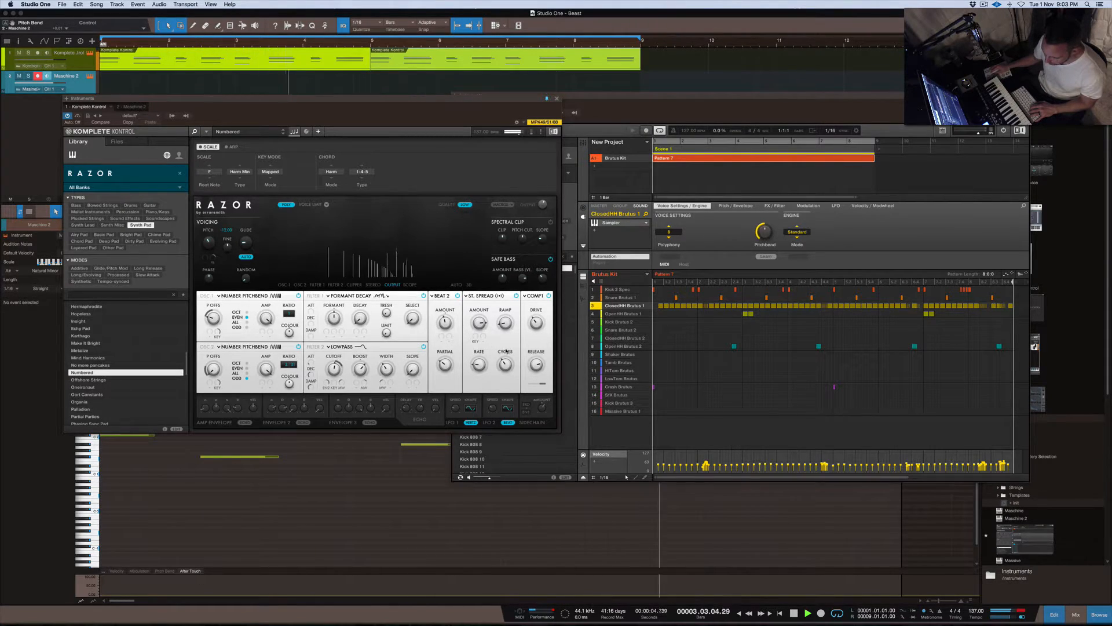
key("ctrl+Up")
left_click(439, 368)
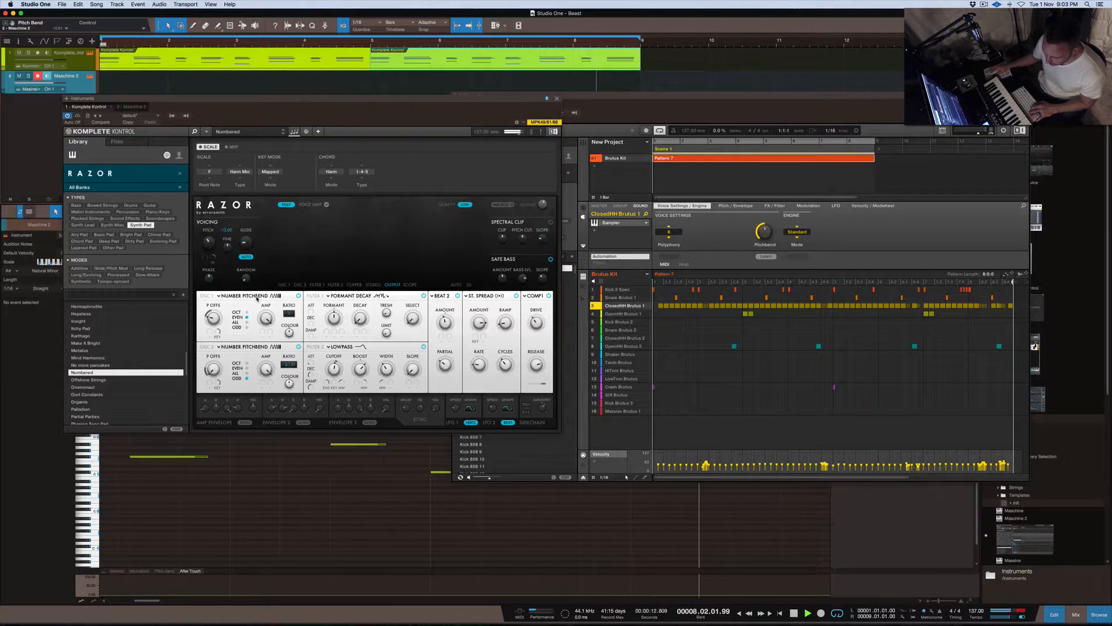
key("space")
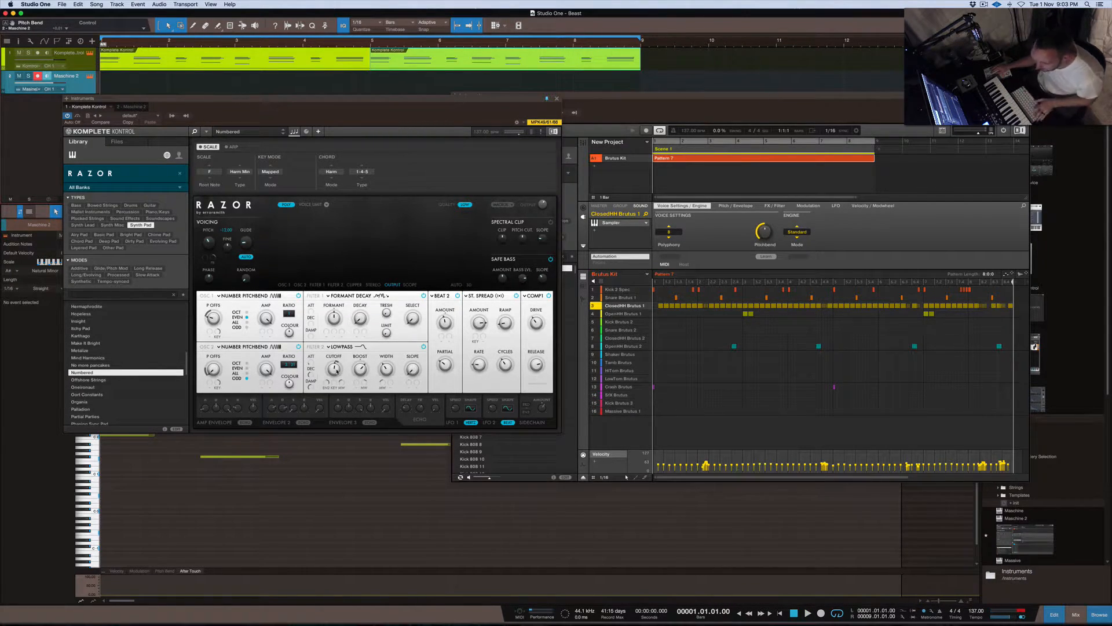
key("space")
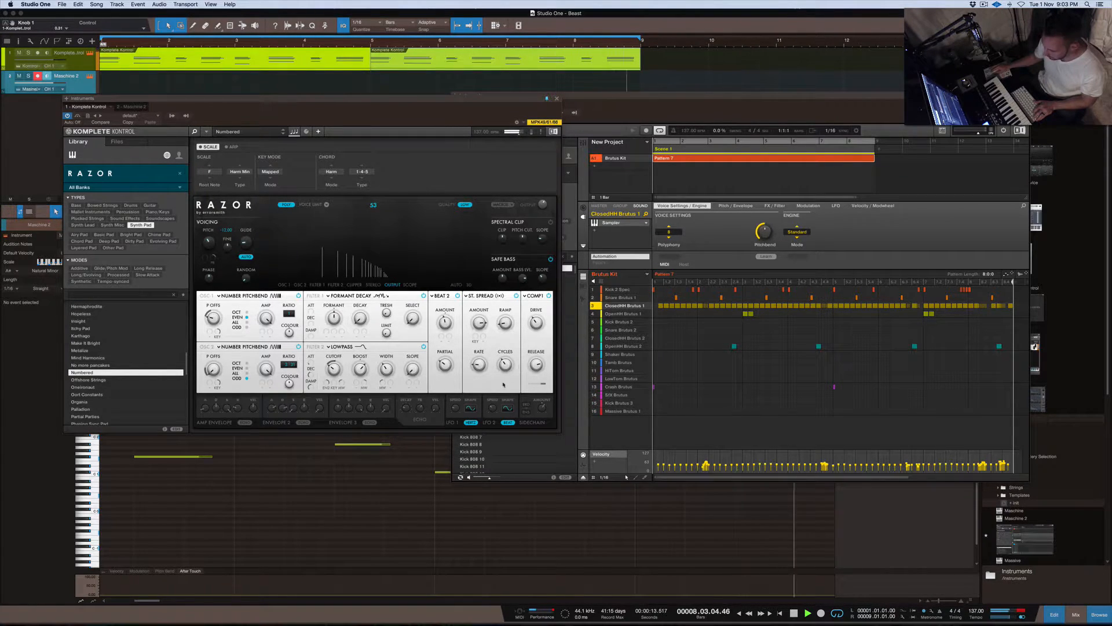
key("space")
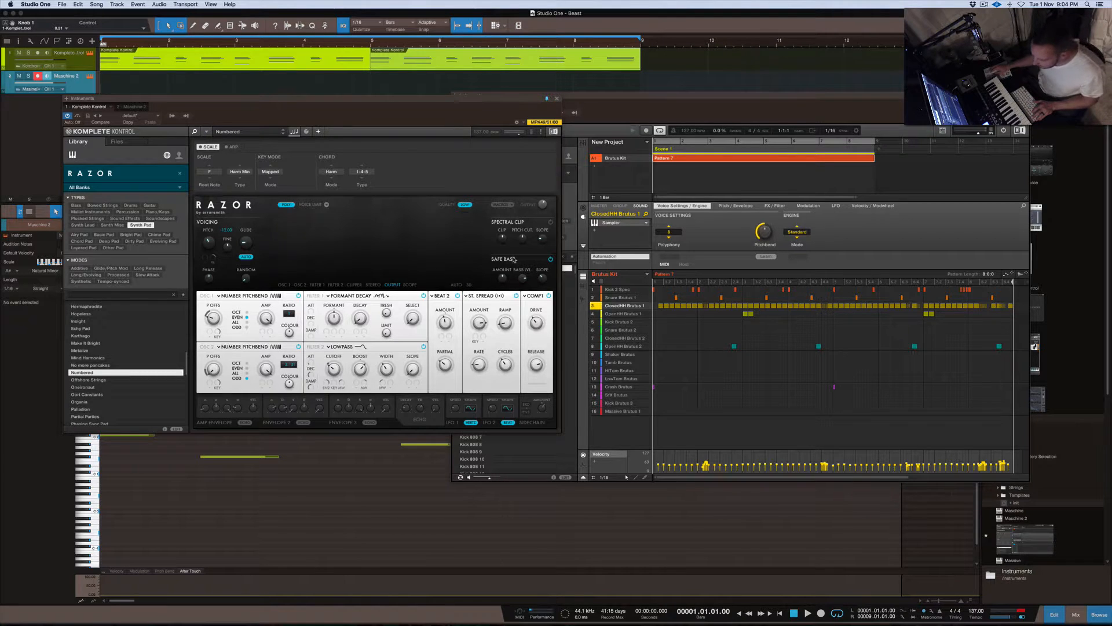
Browse Razor's dynamics and stereo effects, replace Stereo Spread with Reverb, and start playback to hear the chords
left_click(482, 297)
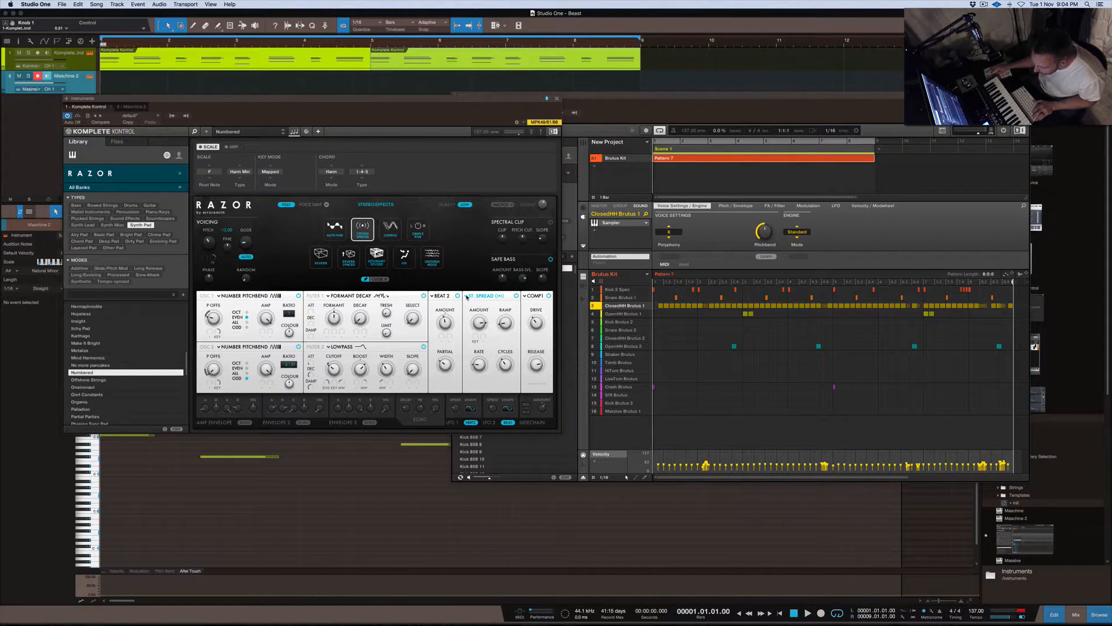
left_click(541, 297)
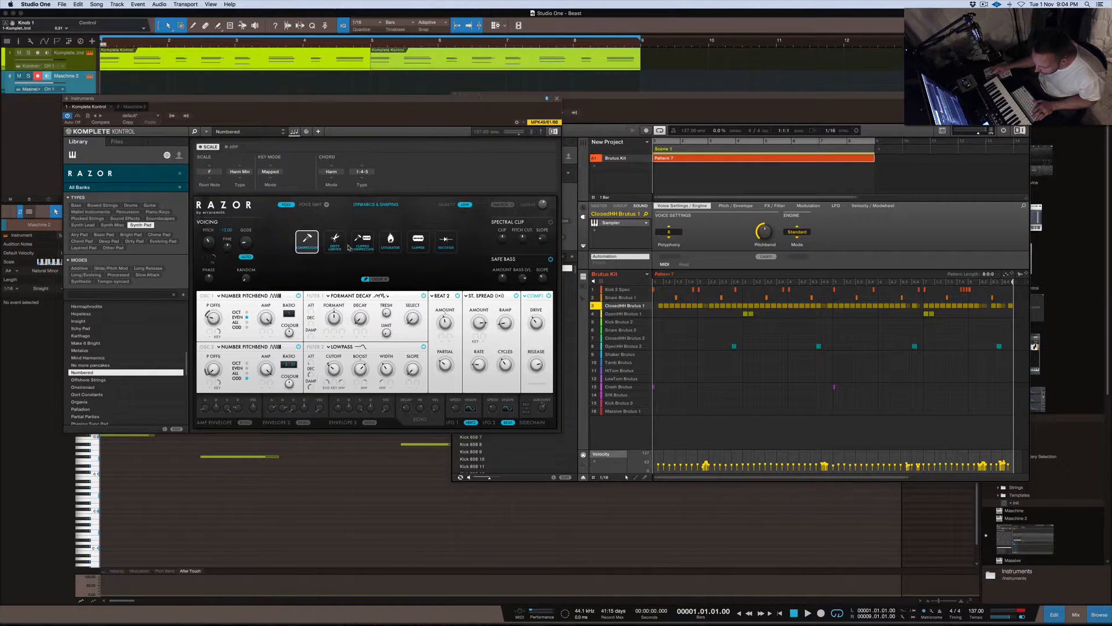
left_click(478, 297)
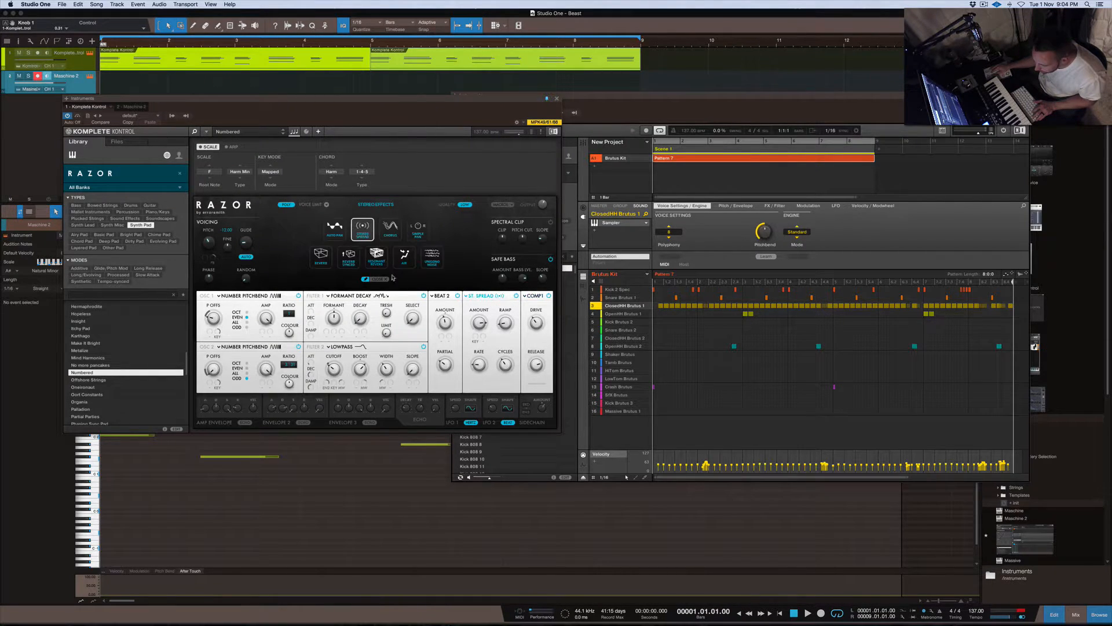
left_click(321, 257)
key("space")
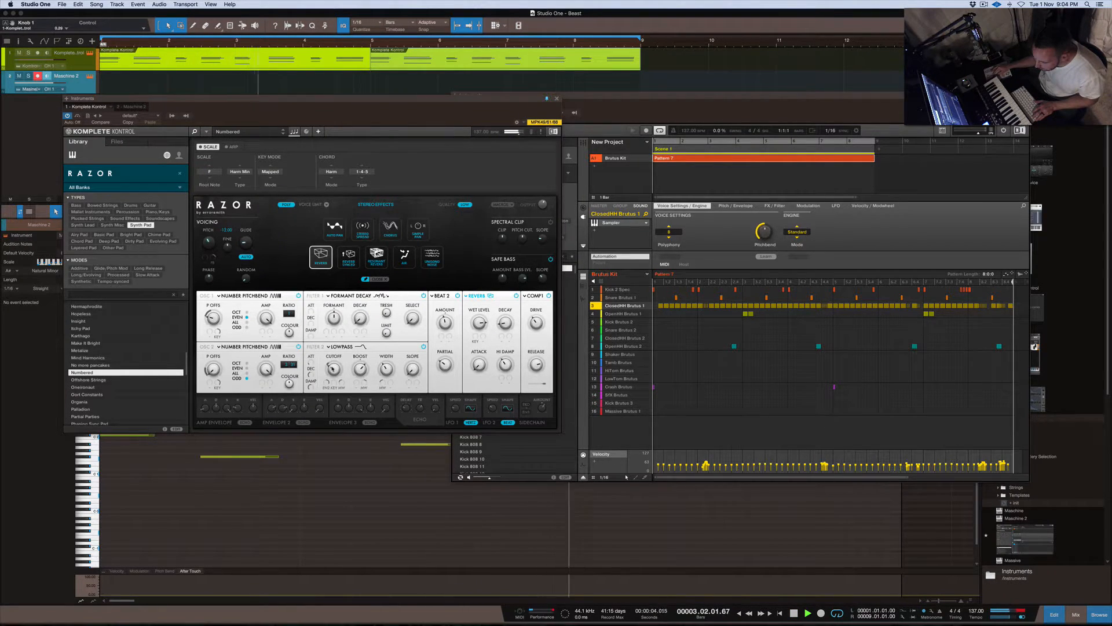
Adjust the attack and release of Razor's amp envelope while listening, and change the synth's quality setting
left_click_drag(203, 409, 212, 383)
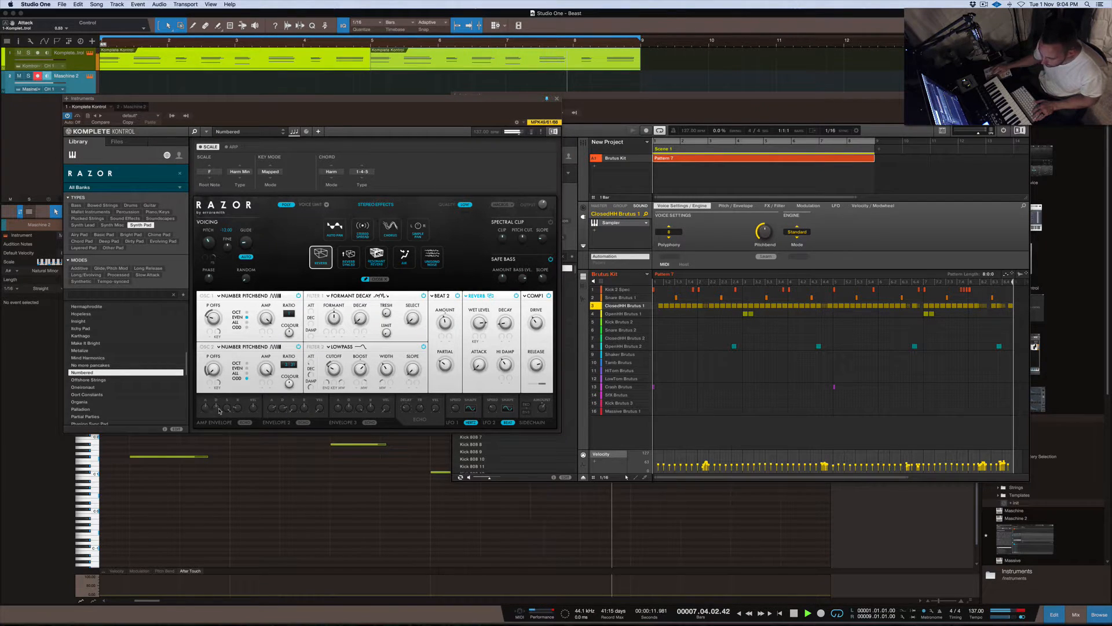
key("space")
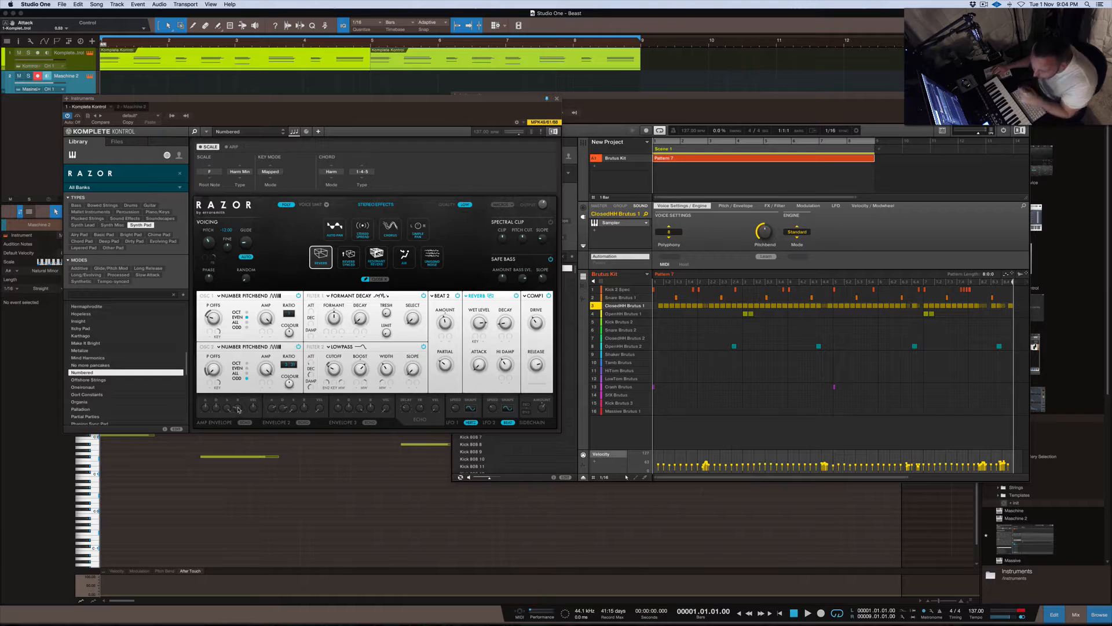
key("space")
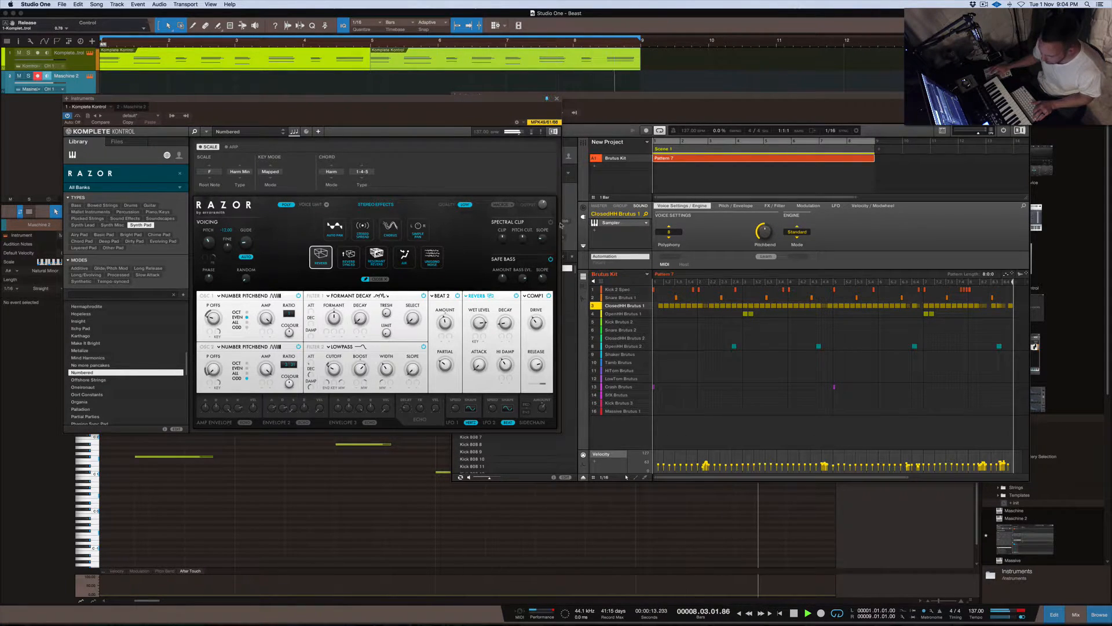
left_click(466, 203)
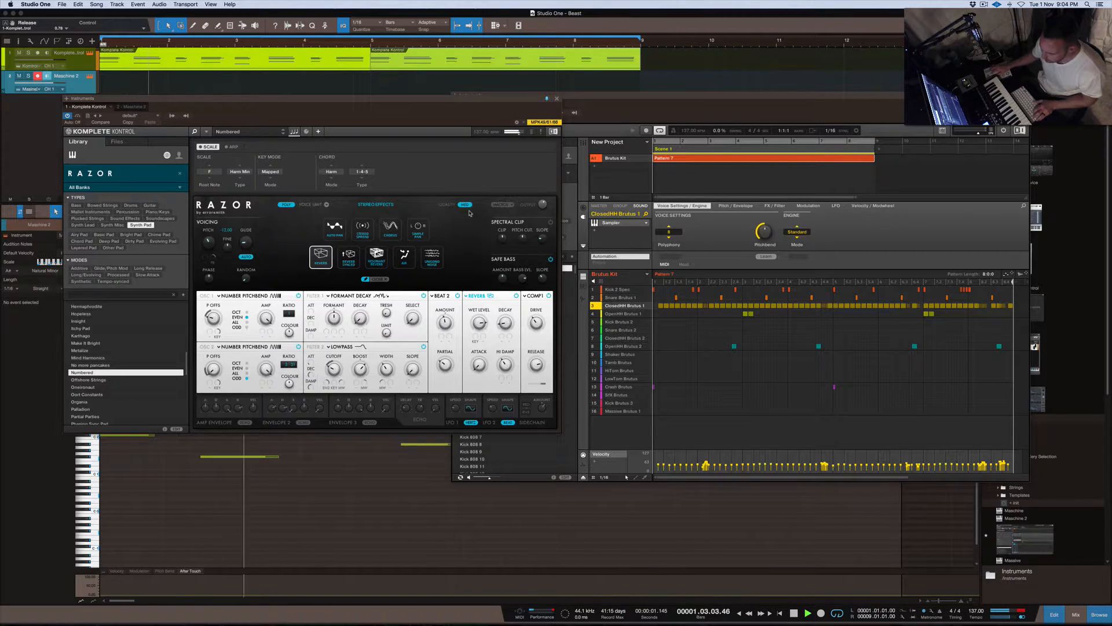
key("space")
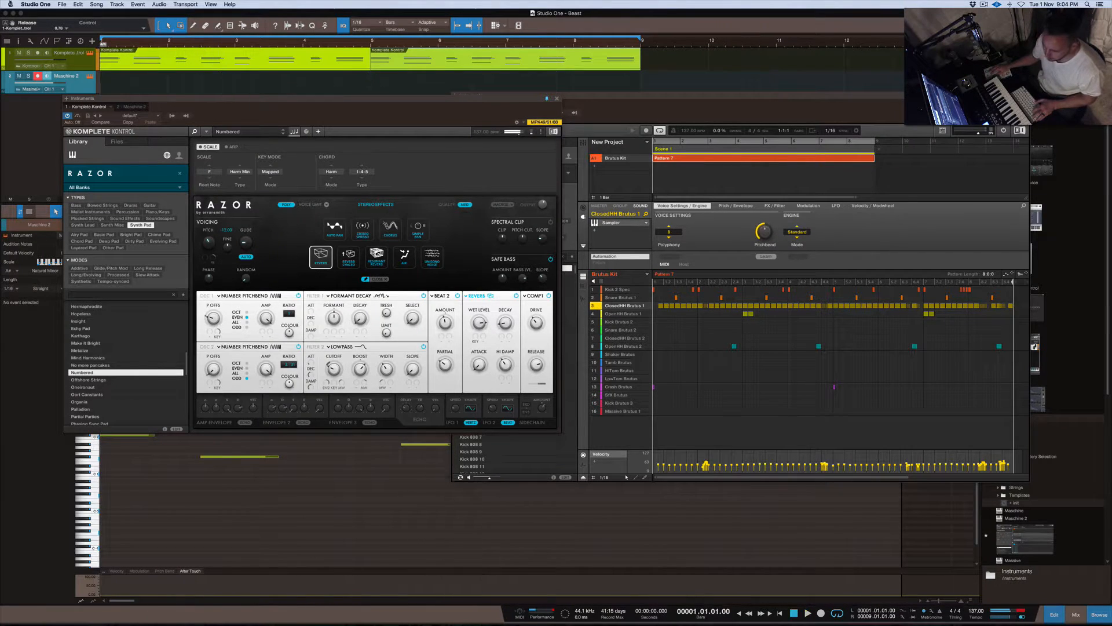
Choose a device block size of 64 samples in the audio setup preferences and accept the dialog
left_click(62, 5)
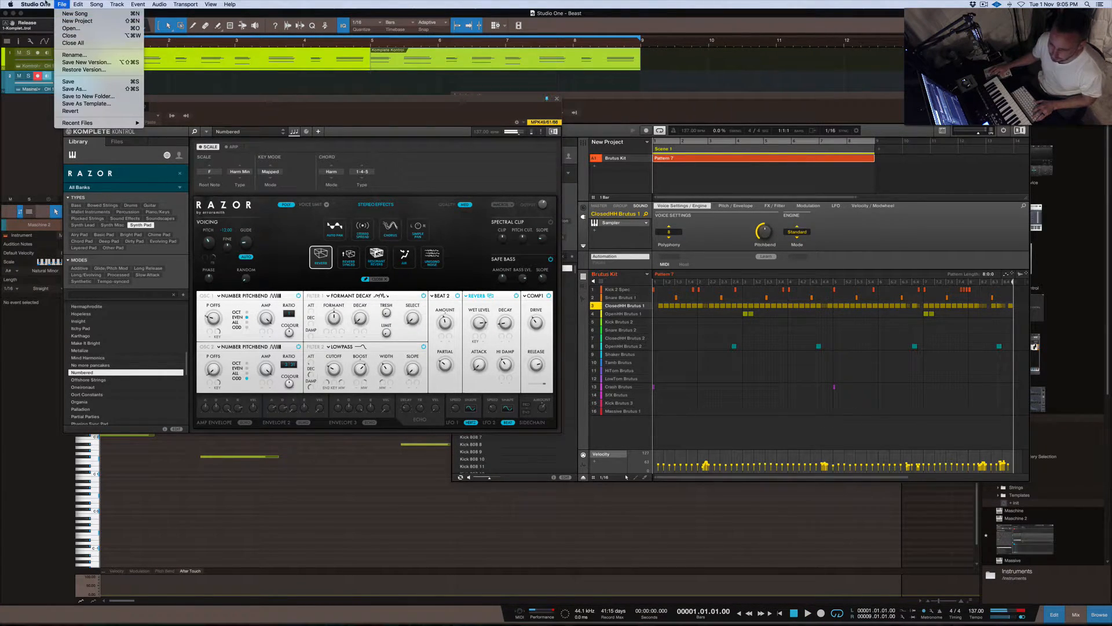
mouse_move(36, 4)
left_click(48, 25)
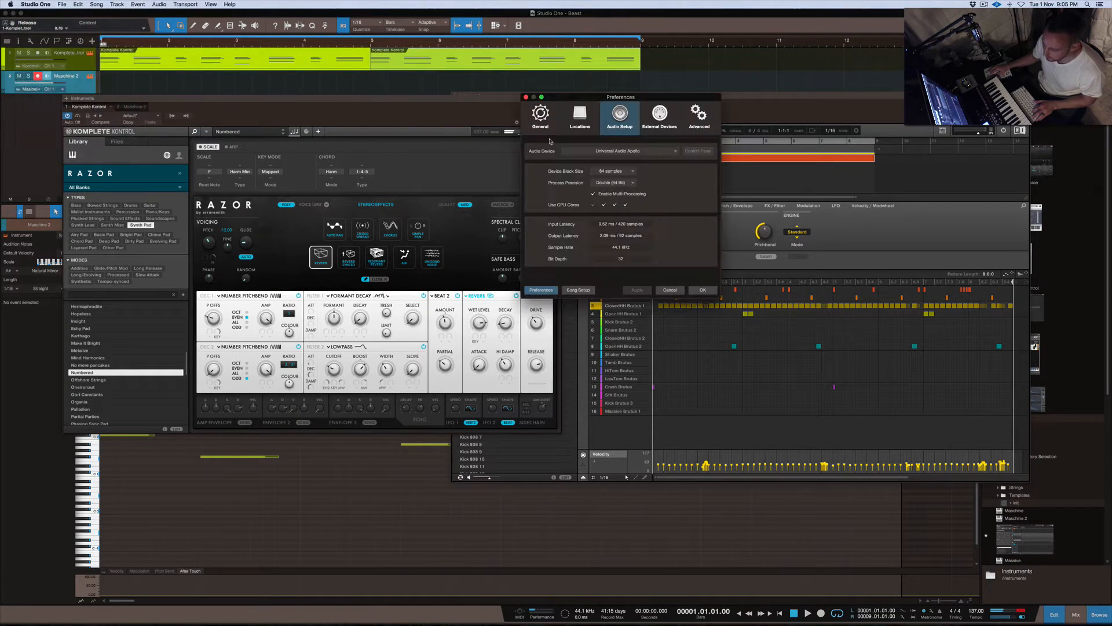
left_click(608, 173)
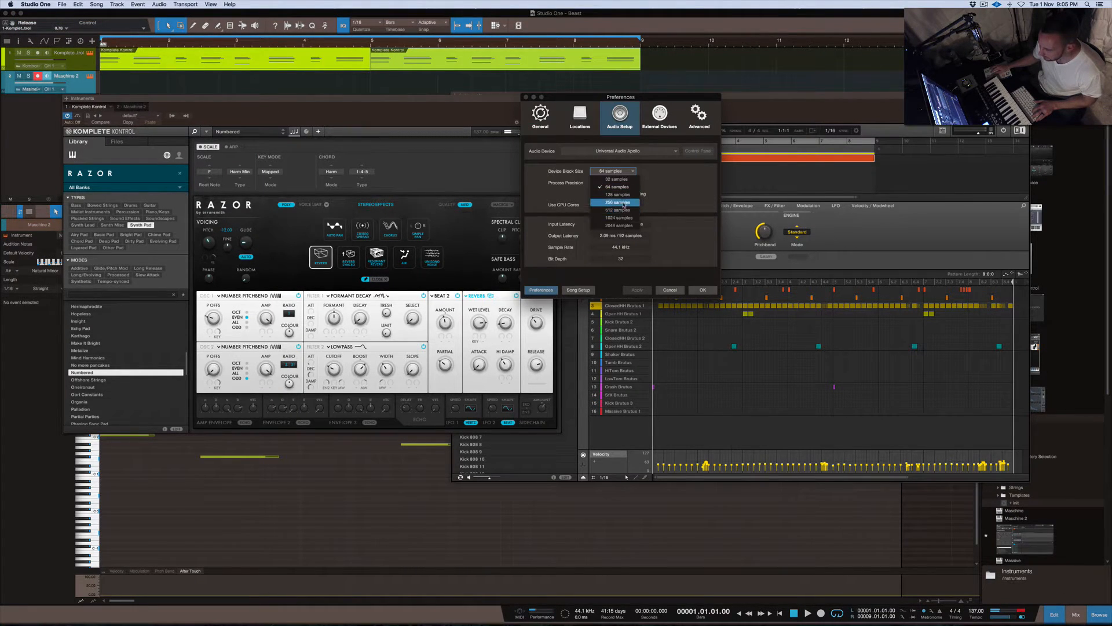
left_click(614, 187)
left_click(703, 289)
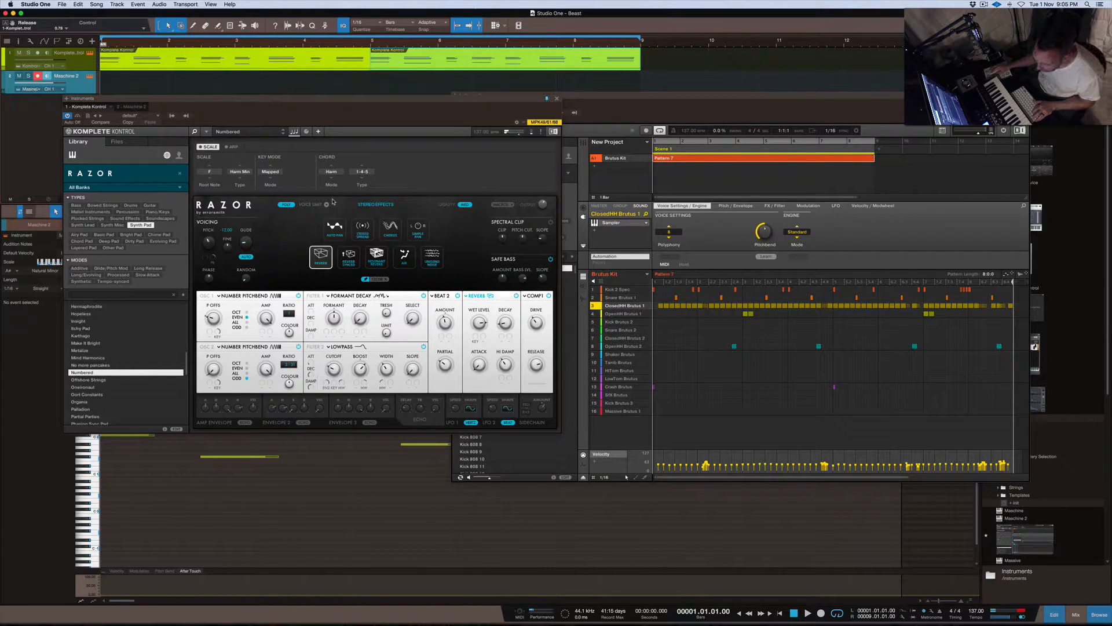
Switch Razor's stereo effect to the synced reverb and play the chords with the beat
left_click(346, 261)
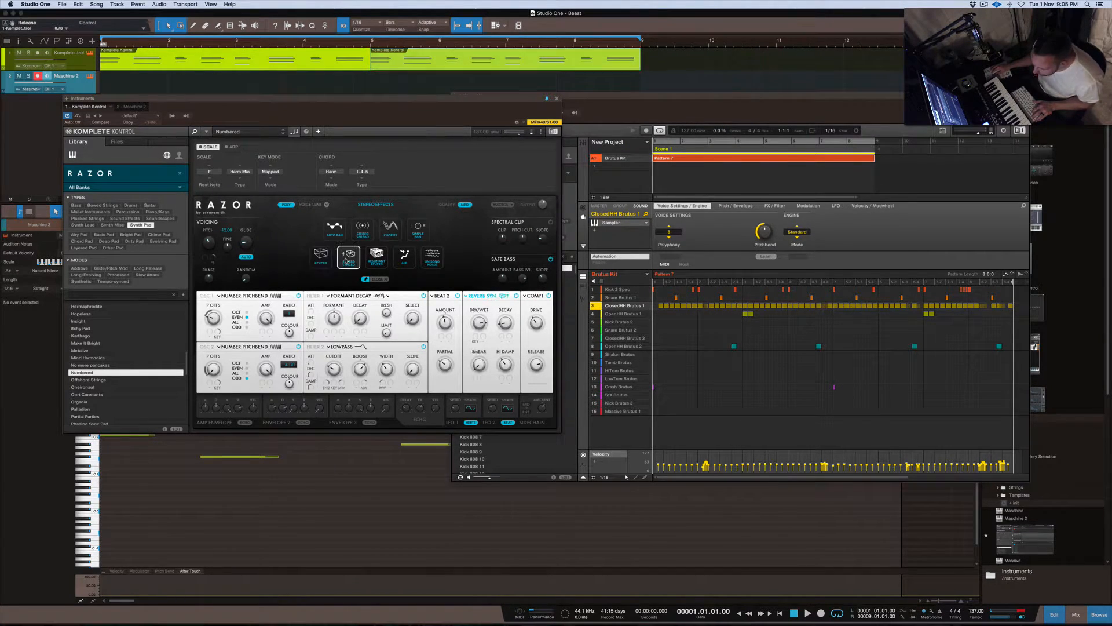
key("space")
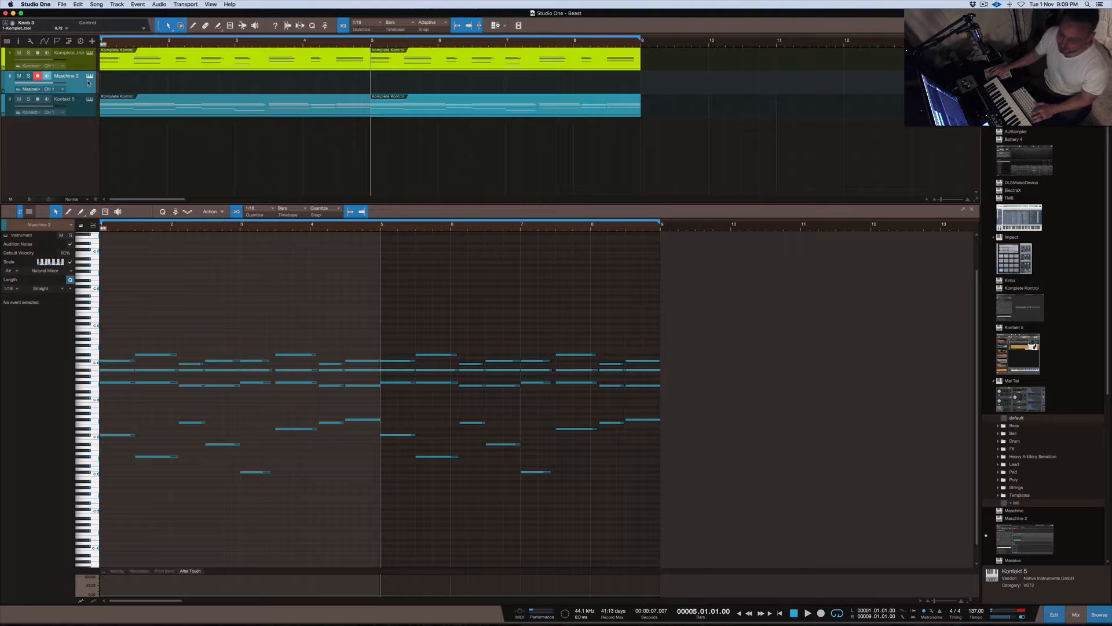
Move the Kontakt 5 track above the Maschine 2 track and show the arranger track
left_click(86, 107)
left_click_drag(86, 106, 97, 82)
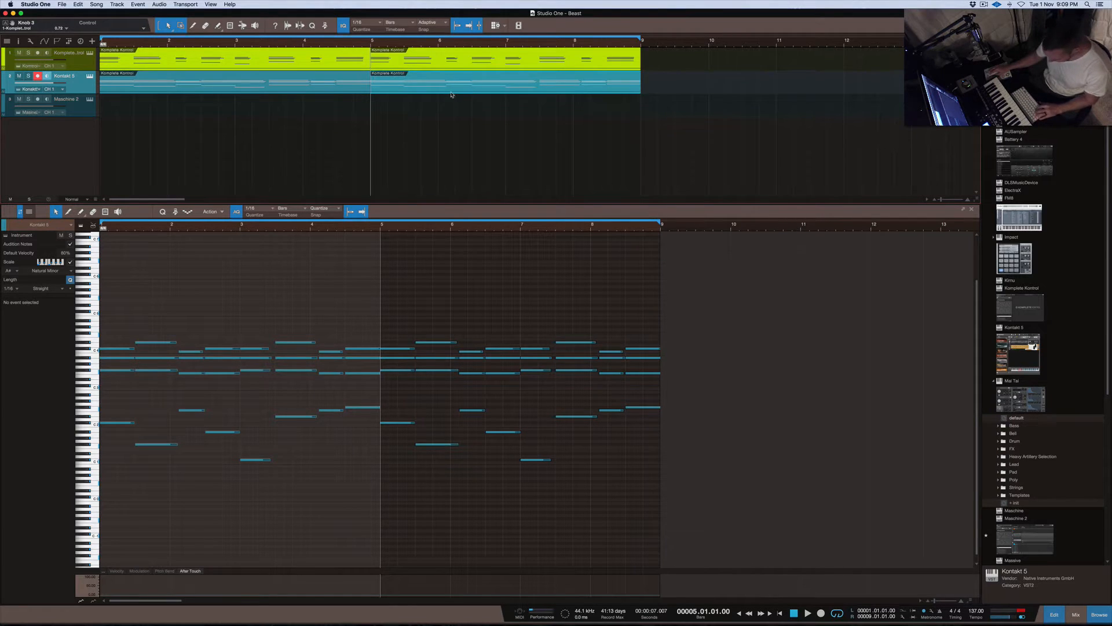
scroll(452, 95, "down", 10)
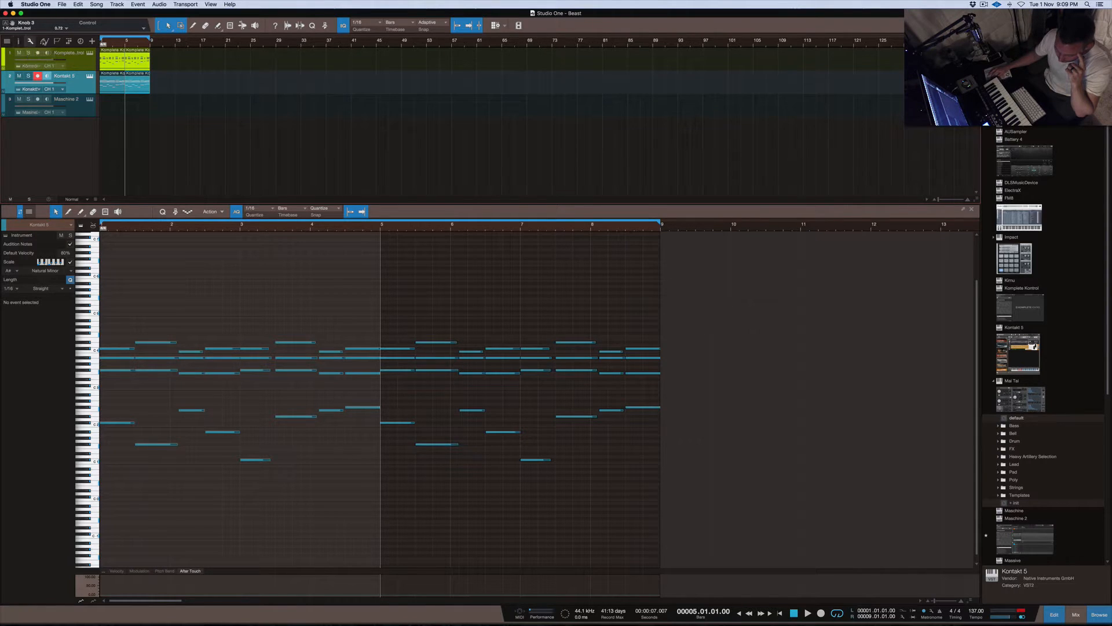
left_click(69, 41)
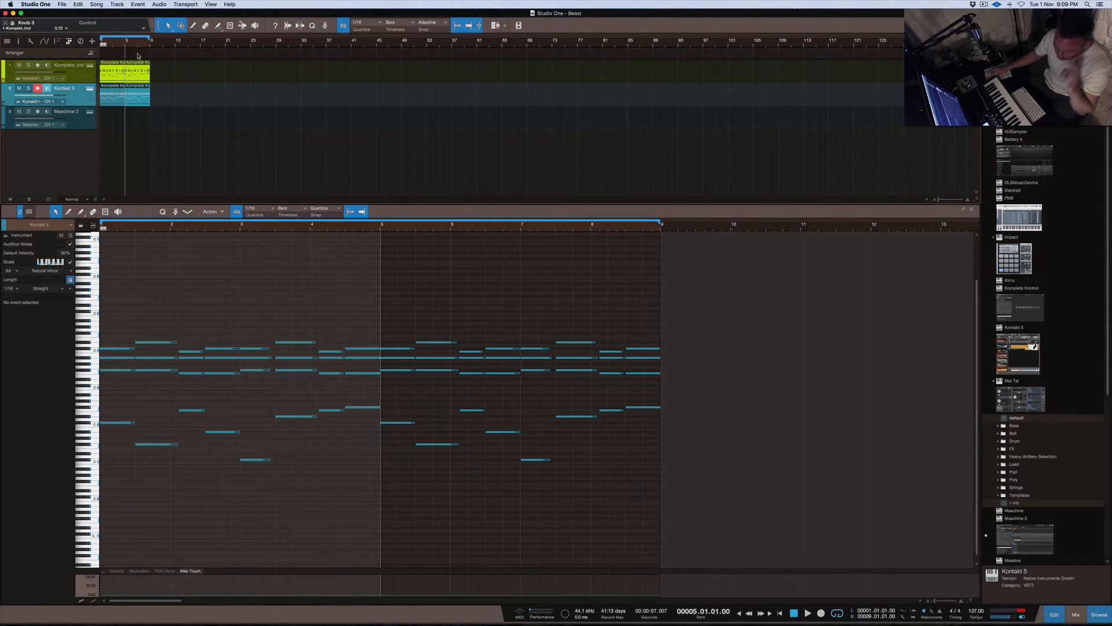
Create an Intro arranger section over the first eight bars and copy it with its events to bar 9
left_click(149, 56)
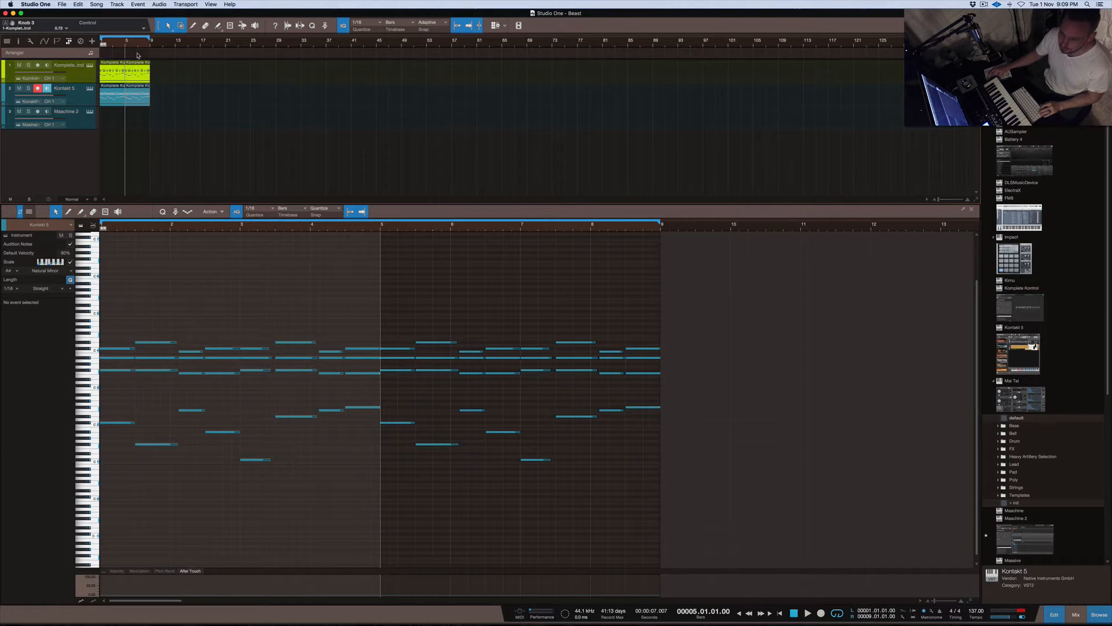
double_click(116, 55)
left_click_drag(127, 57, 186, 56)
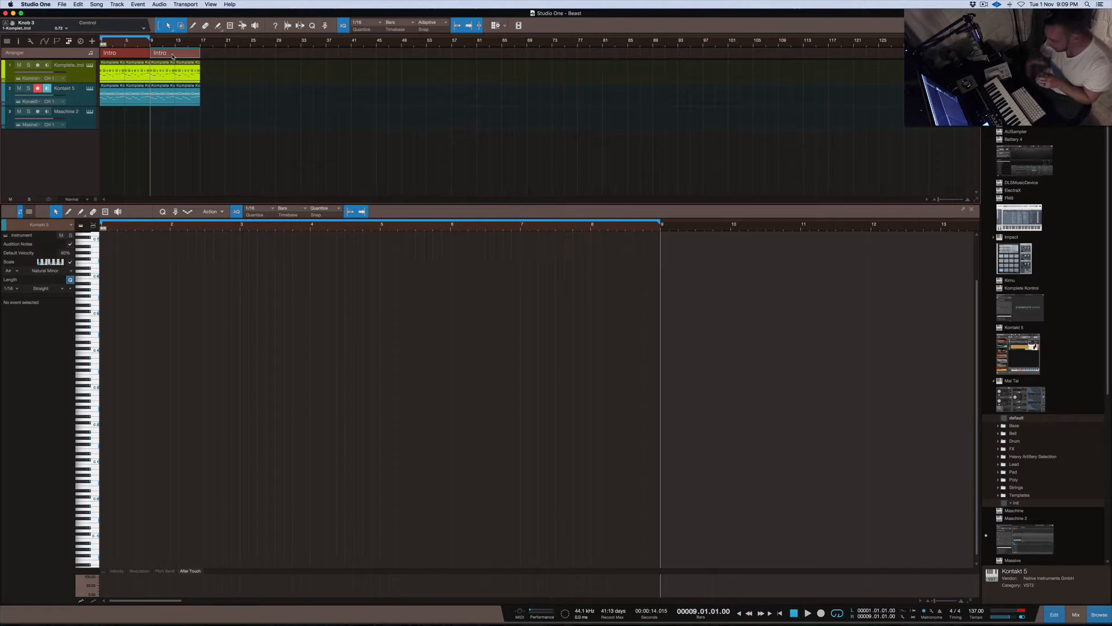
Examine the Maschine 2 scene and pattern in the song timeline, and close the instrument window
mouse_move(533, 624)
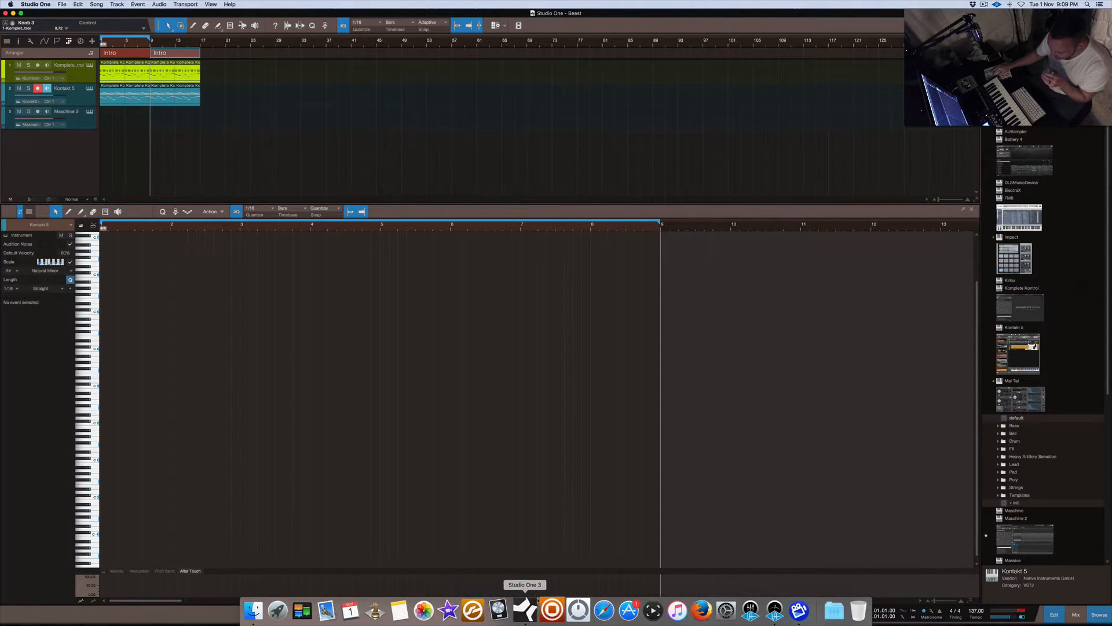
left_click(90, 112)
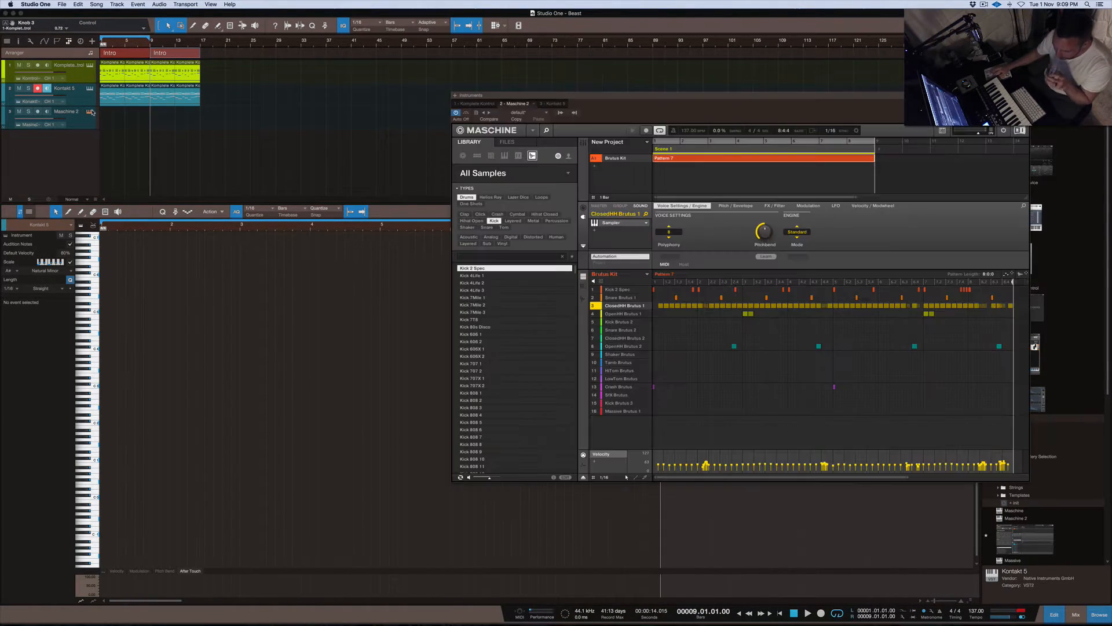
left_click_drag(853, 96, 656, 103)
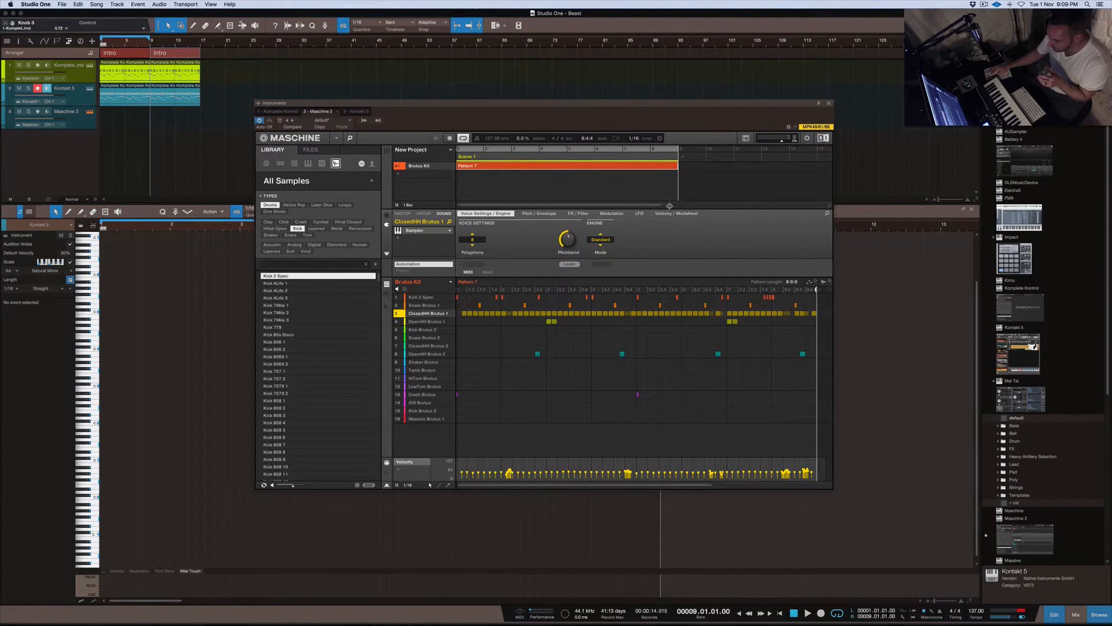
left_click_drag(662, 205, 843, 218)
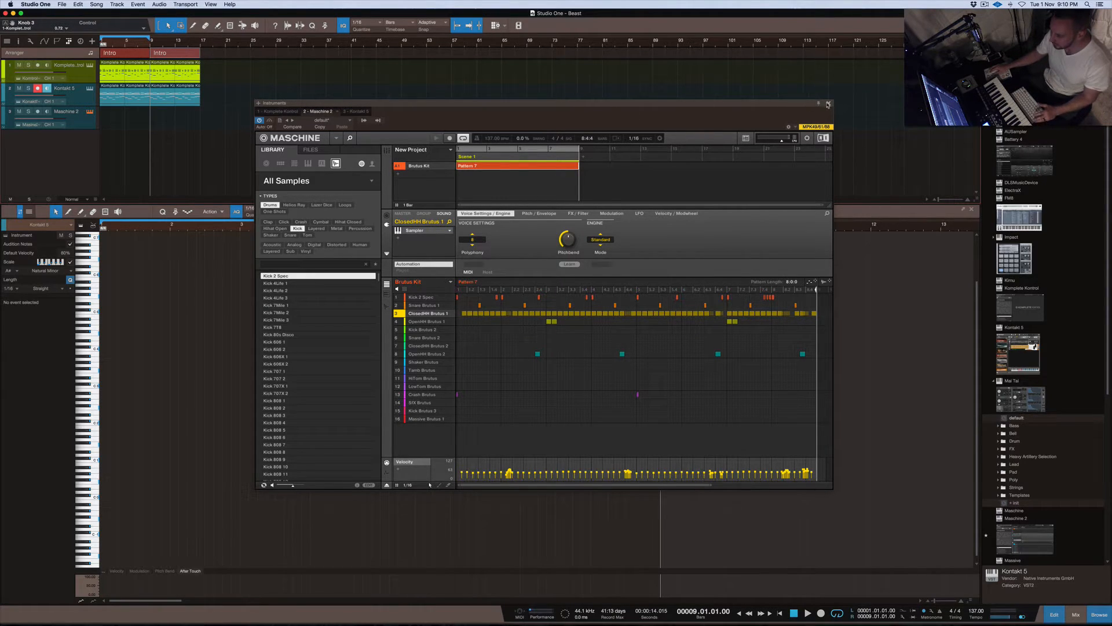
left_click(829, 103)
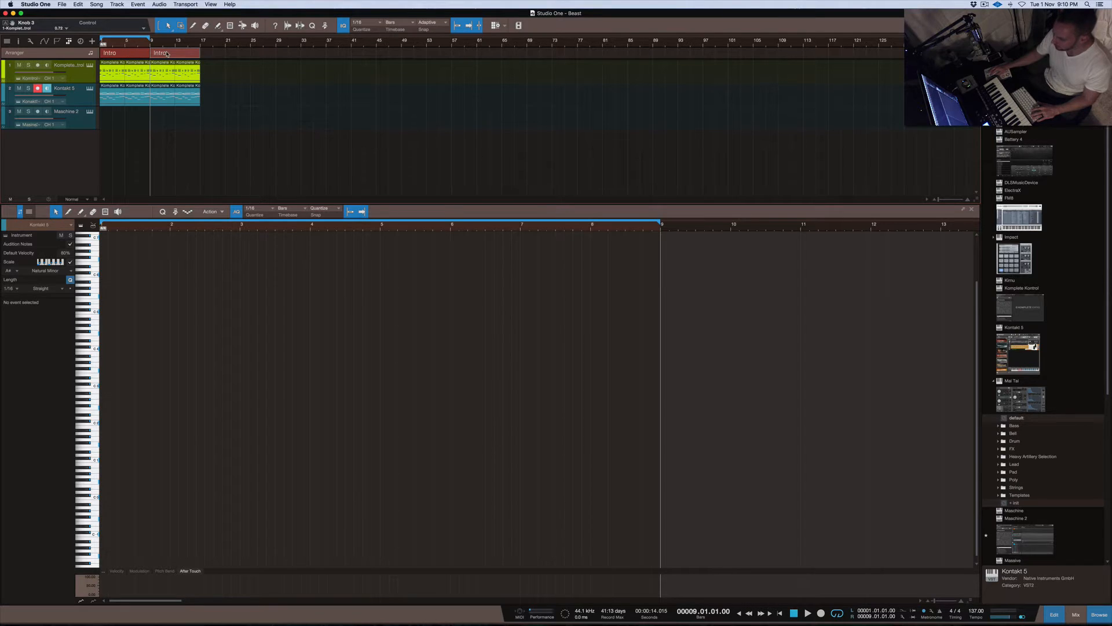
Copy the second Intro section to bar 17 and delete the copied section's range
left_click_drag(162, 56, 217, 56)
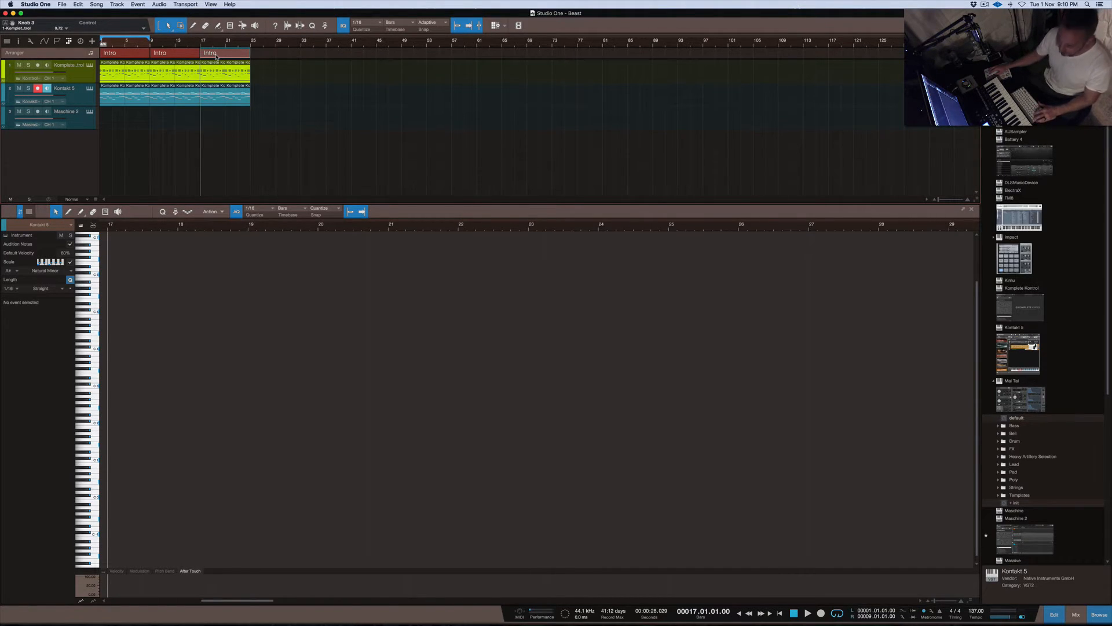
right_click(217, 57)
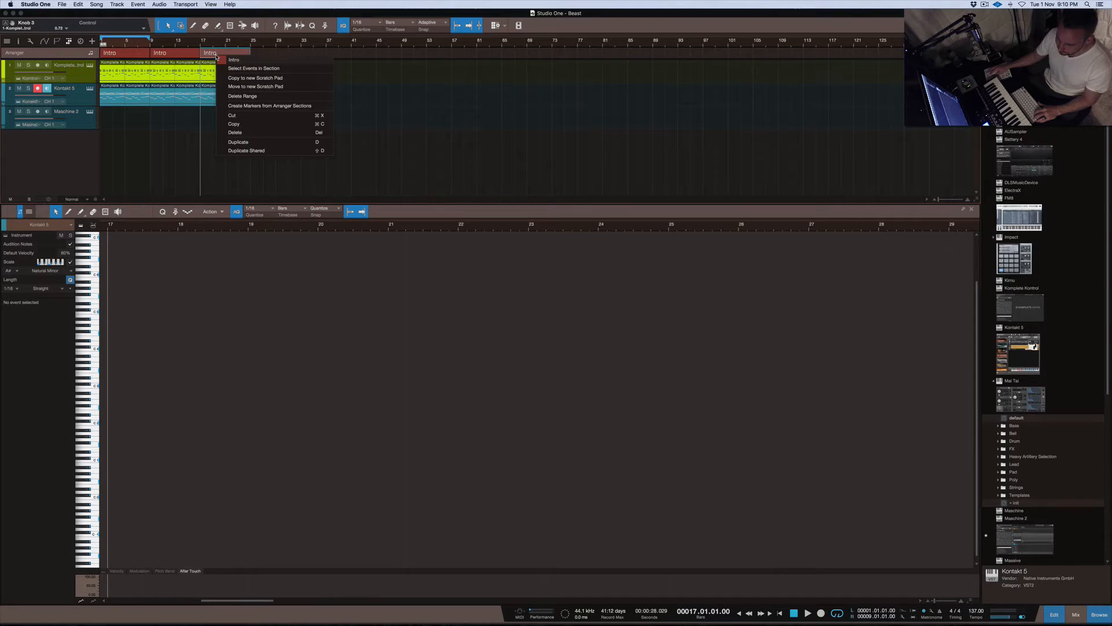
left_click(255, 94)
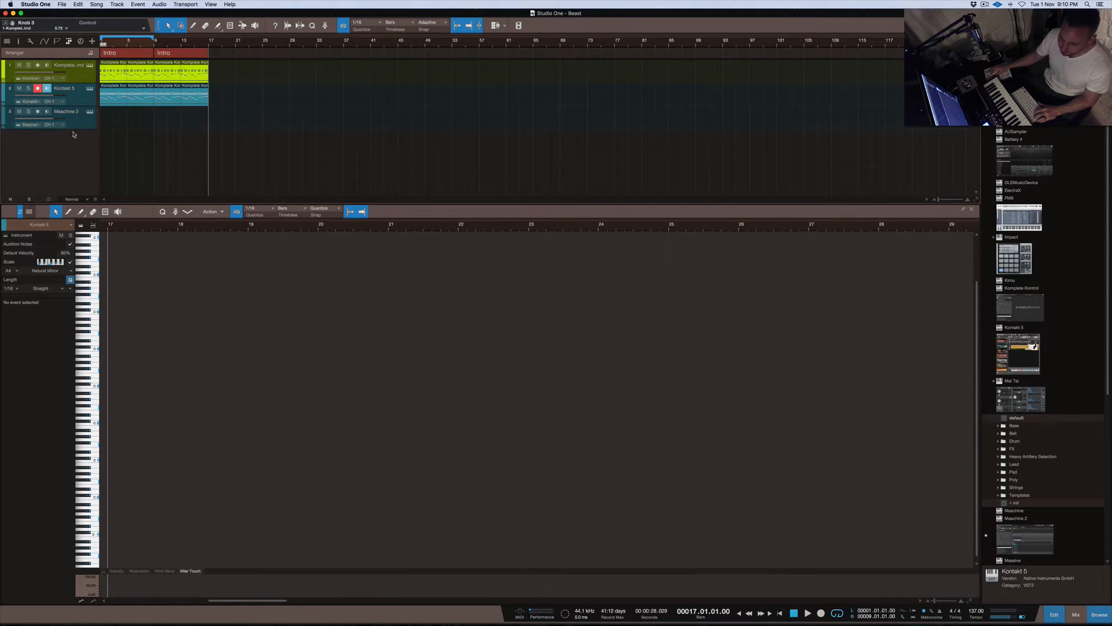
Look at the mixer console below the arrangement, and hide and reshow the browser
key("F3")
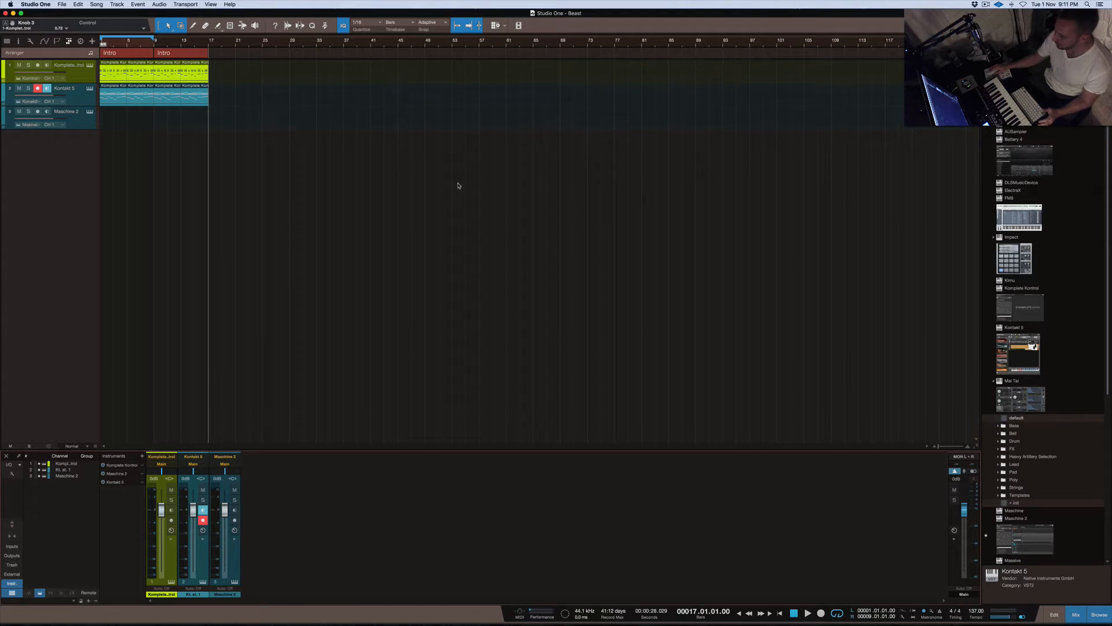
left_click(1099, 619)
left_click(1098, 619)
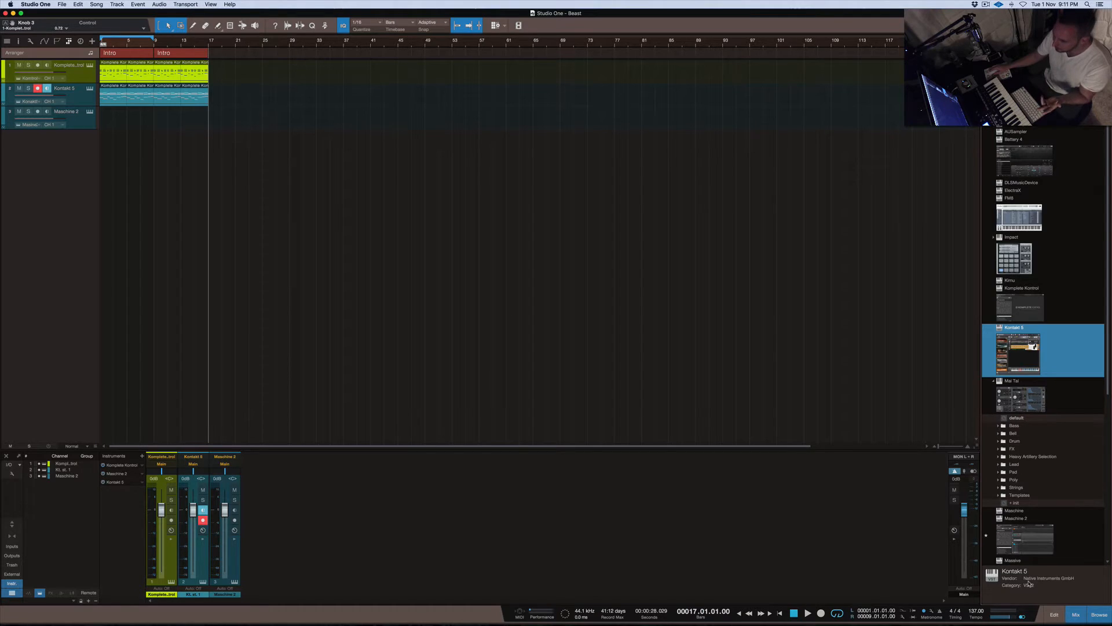
Open the first Kontakt 5 part in the note editor and choose A# as the root of its Natural Minor scale
double_click(110, 102)
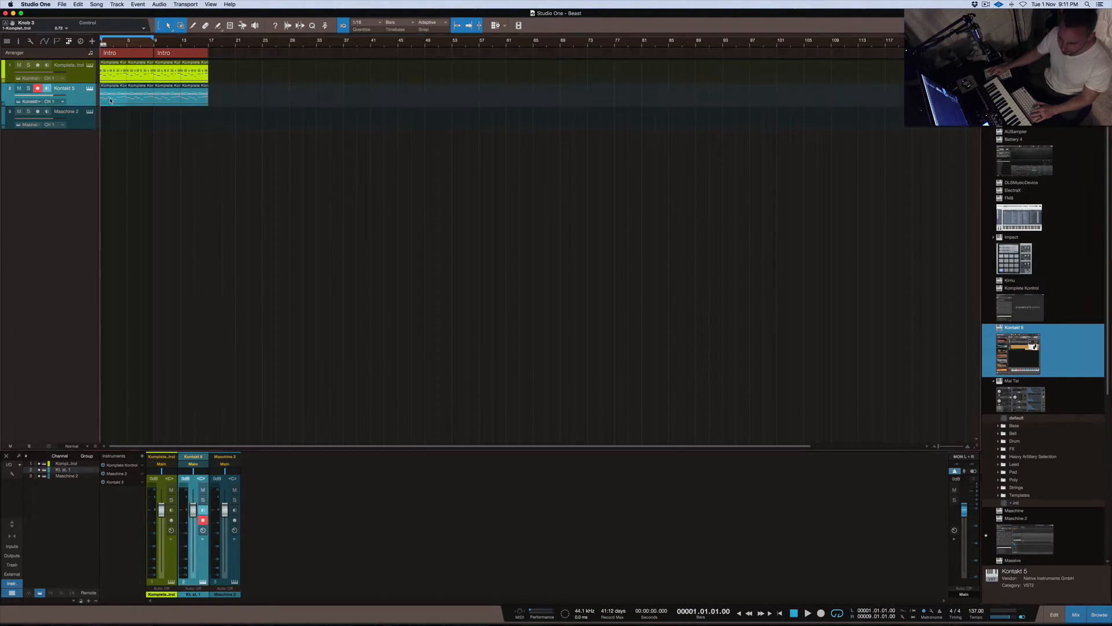
key("ctrl+Up")
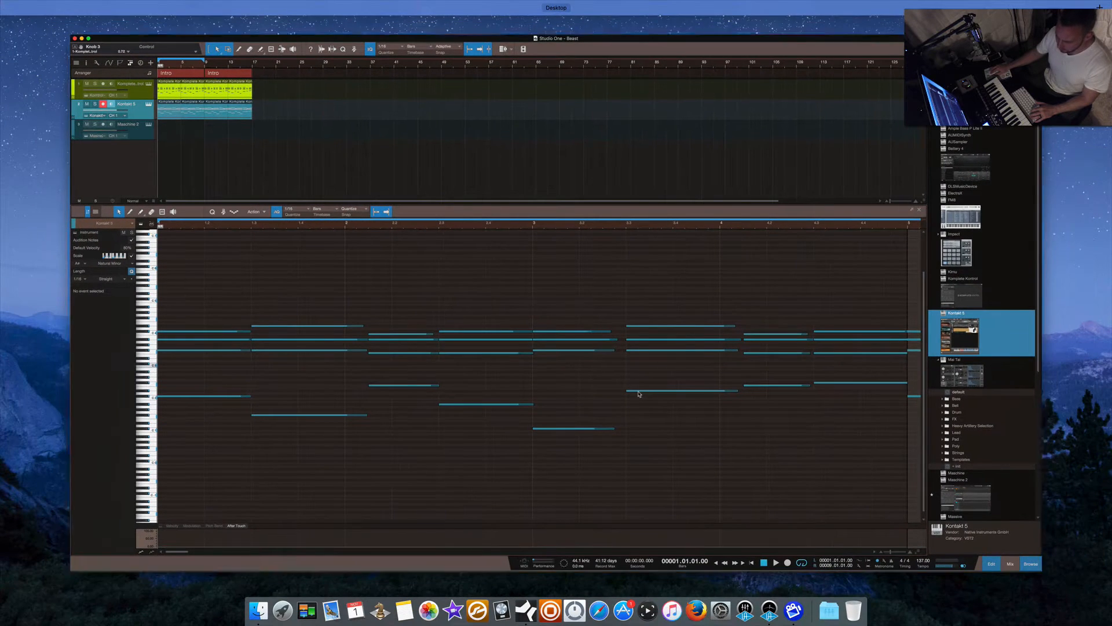
left_click(639, 393)
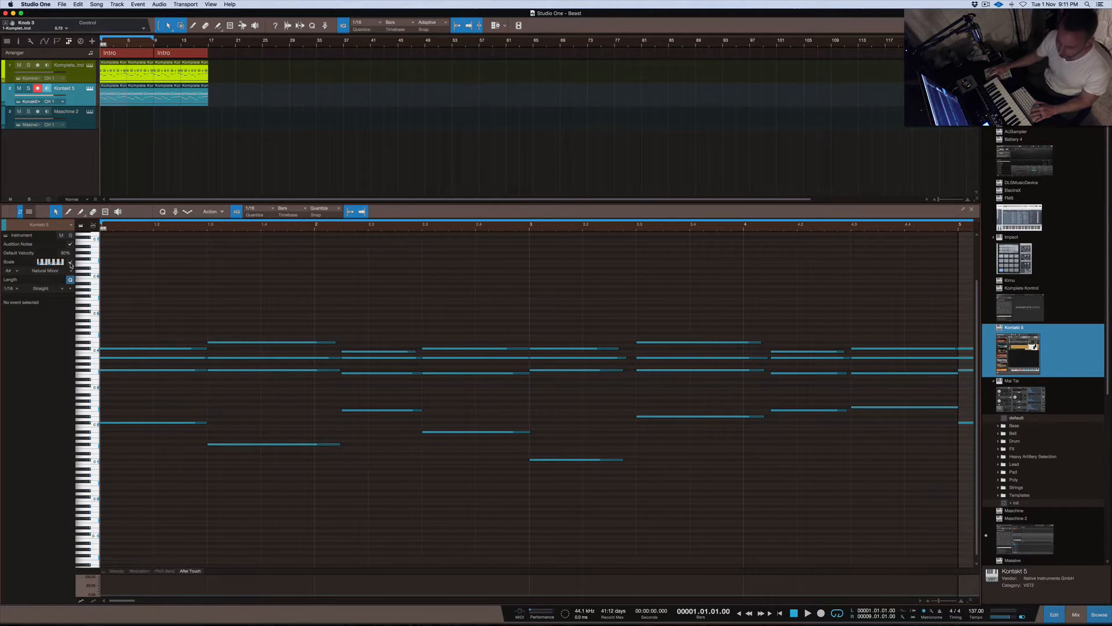
left_click(13, 271)
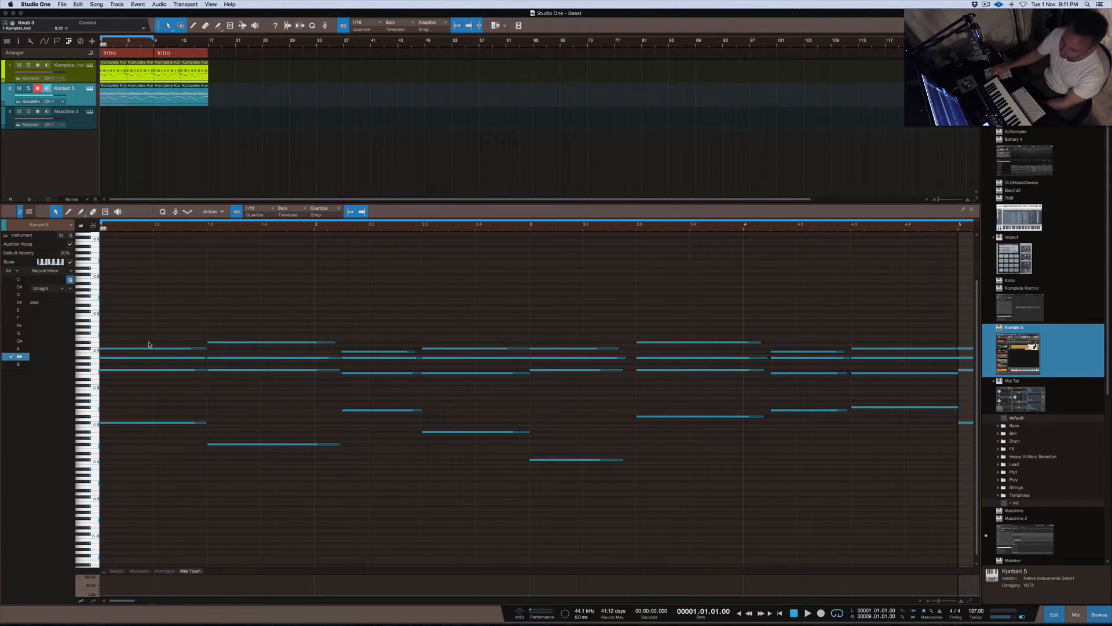
left_click(19, 357)
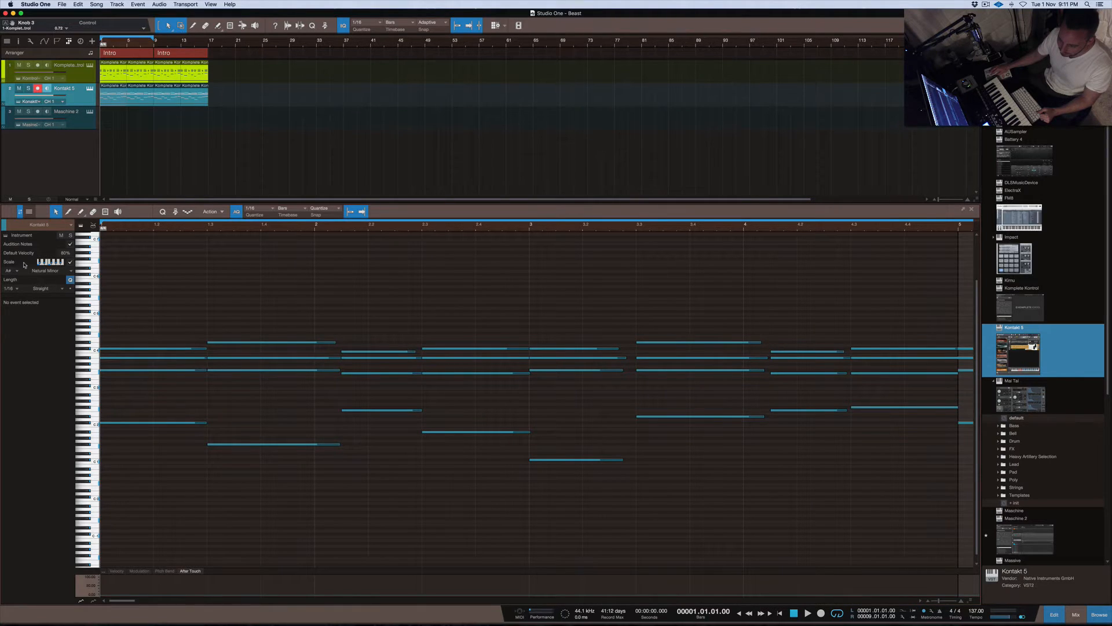
Confirm Natural Minor as the Kontakt 5 part's scale type and examine the part's notes up close
left_click(55, 271)
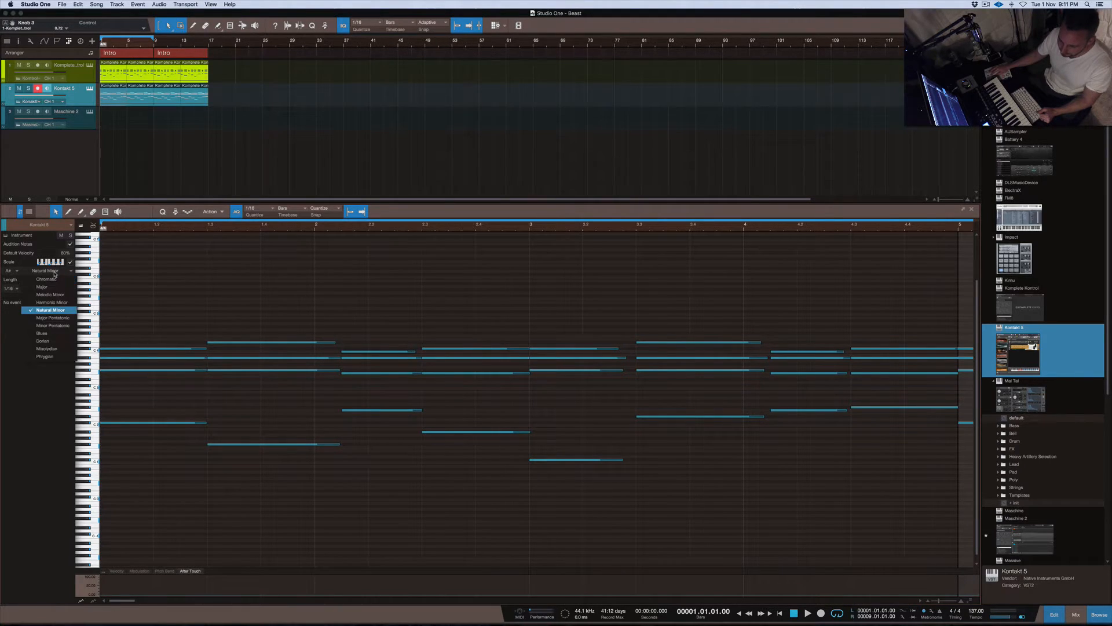
left_click(55, 312)
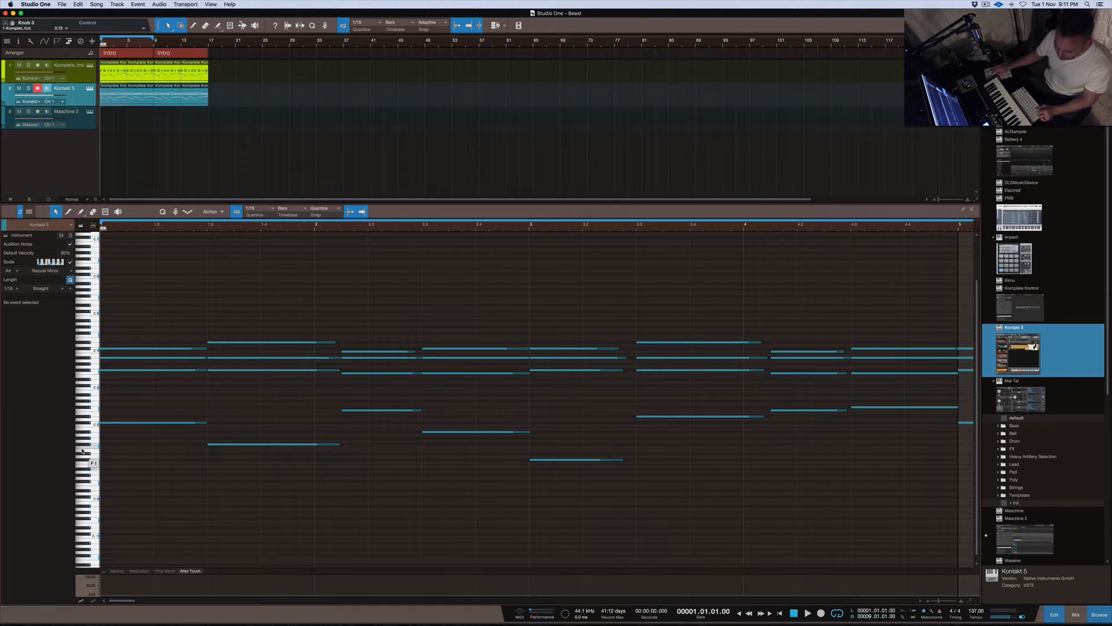
scroll(102, 420, "up", 2)
scroll(102, 417, "up", 3)
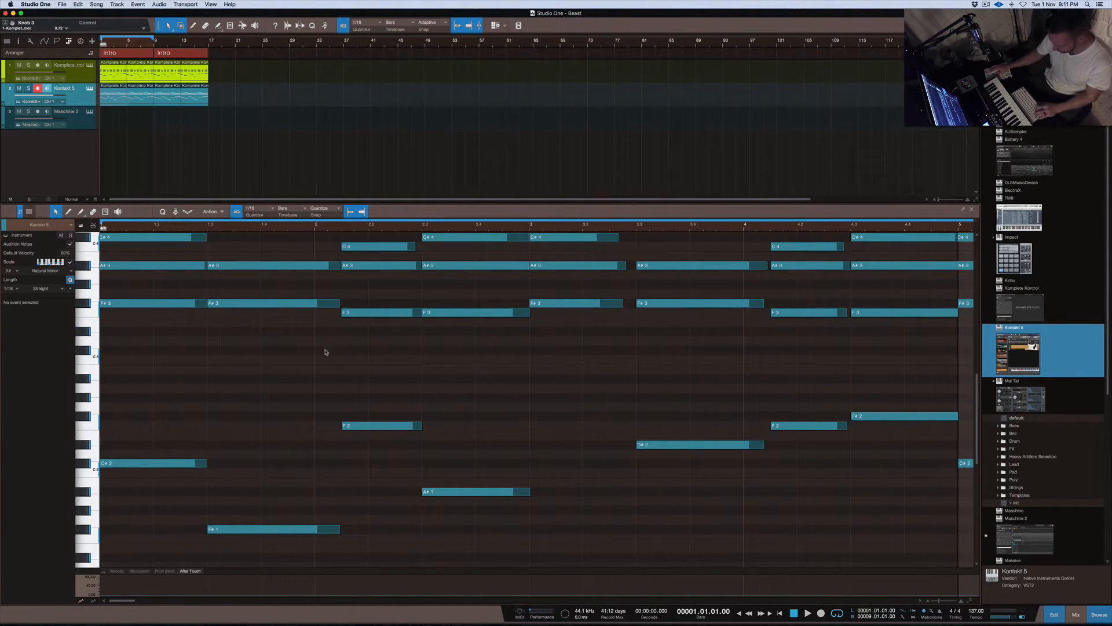
scroll(409, 372, "down", 5)
scroll(410, 372, "up", 2)
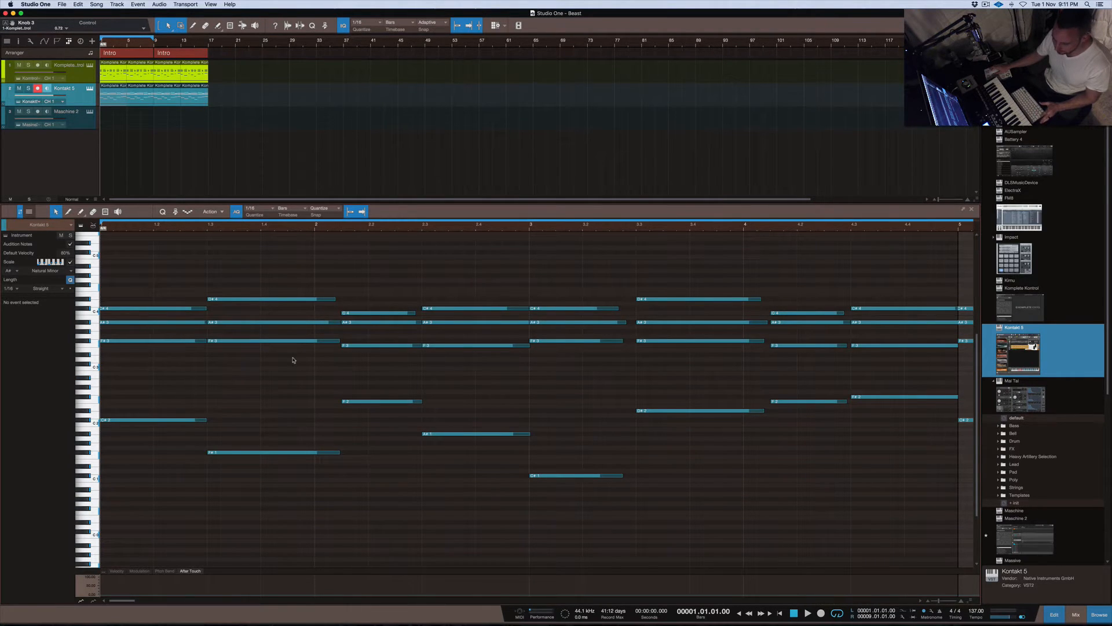
Open the first Komplete Kontrol part in the note editor, try the drum view and return to the piano view
left_click(113, 75)
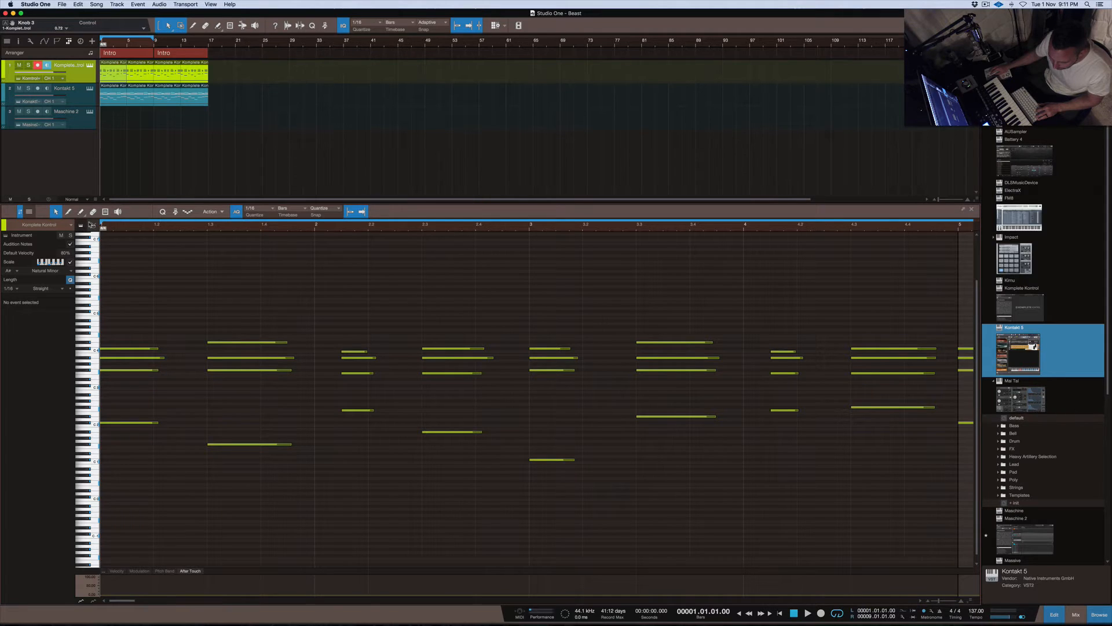
left_click(93, 225)
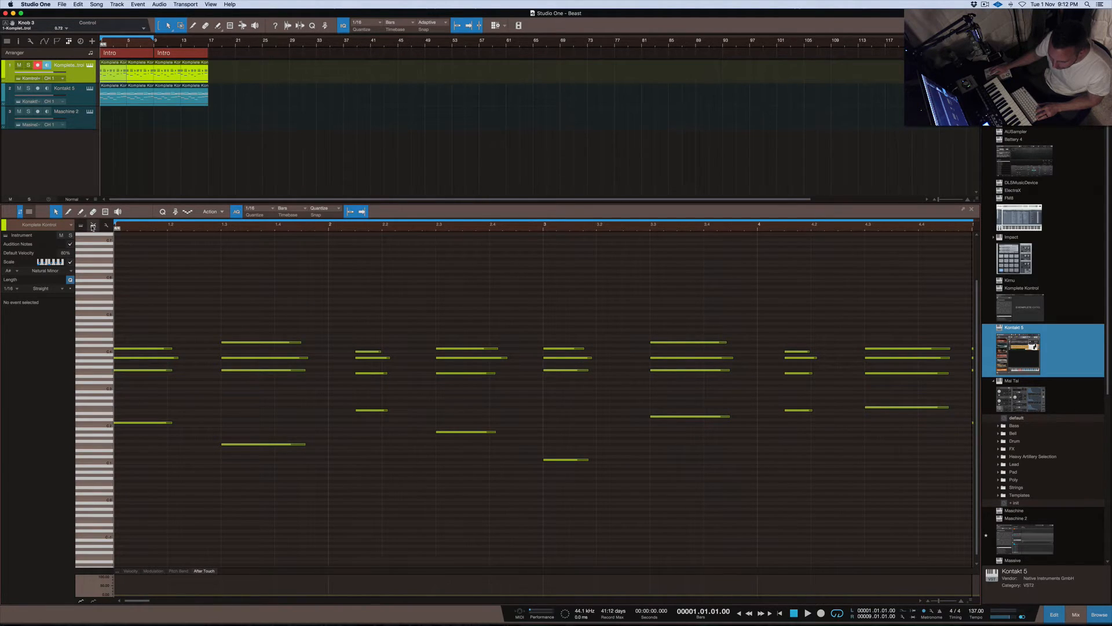
left_click(83, 226)
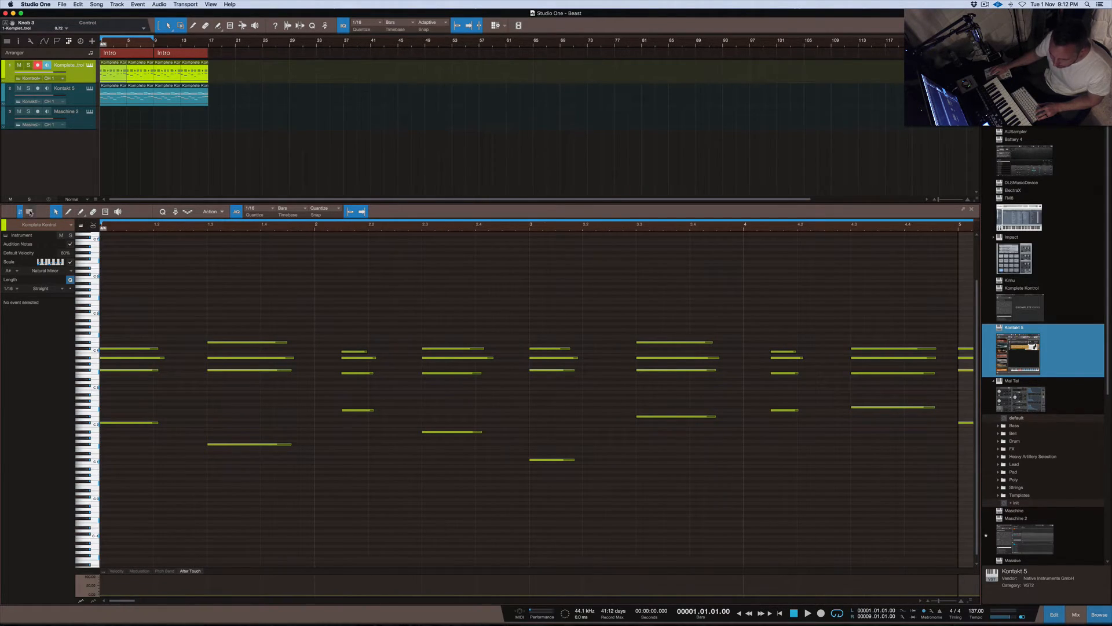
Show the note editor's track list, make the Kontakt 5 and Maschine 2 tracks visible, and make Komplete Kontrol the active part
left_click(29, 211)
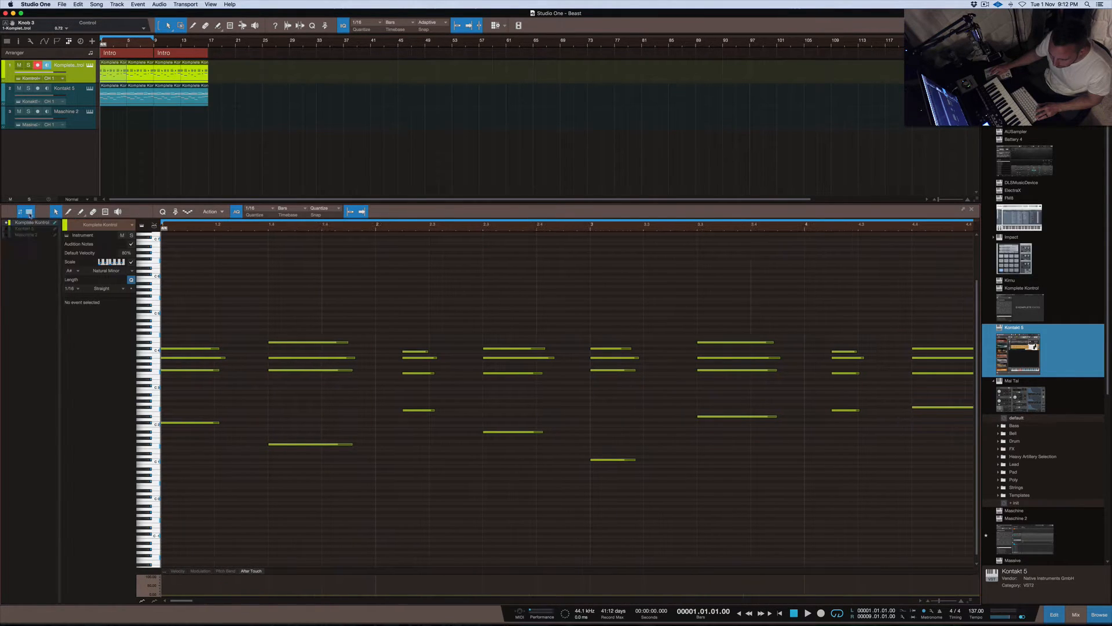
left_click(30, 229)
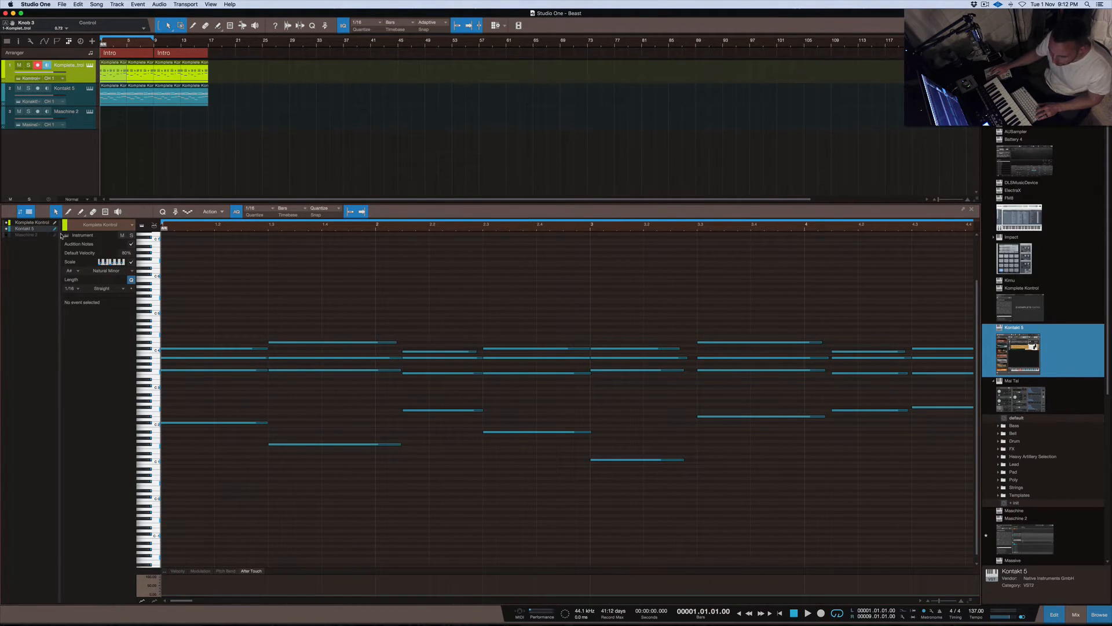
left_click(33, 235)
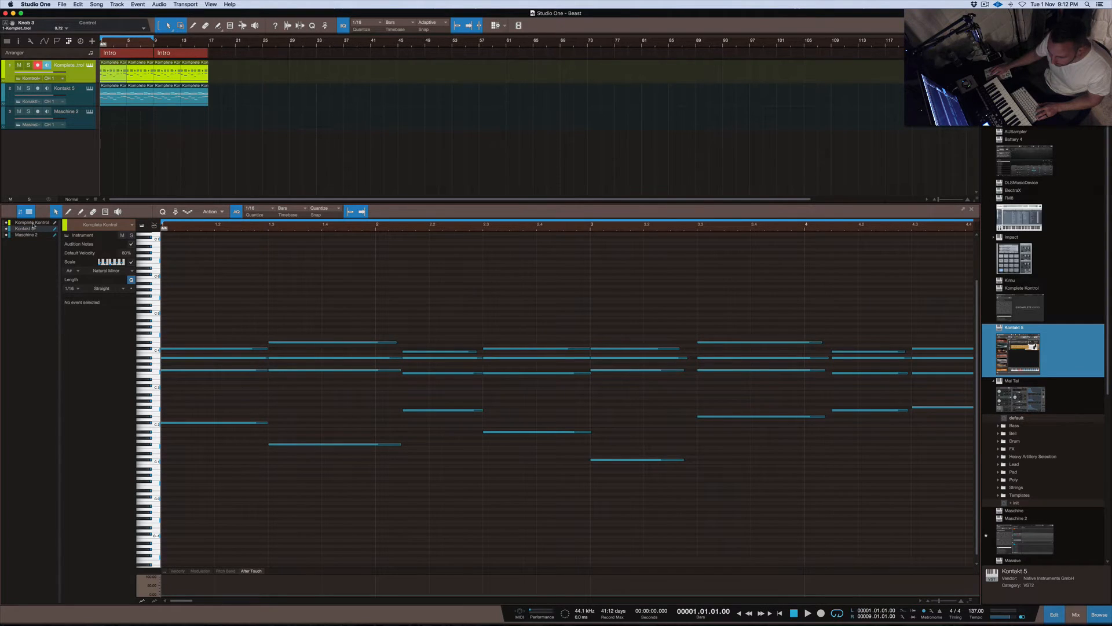
left_click(32, 223)
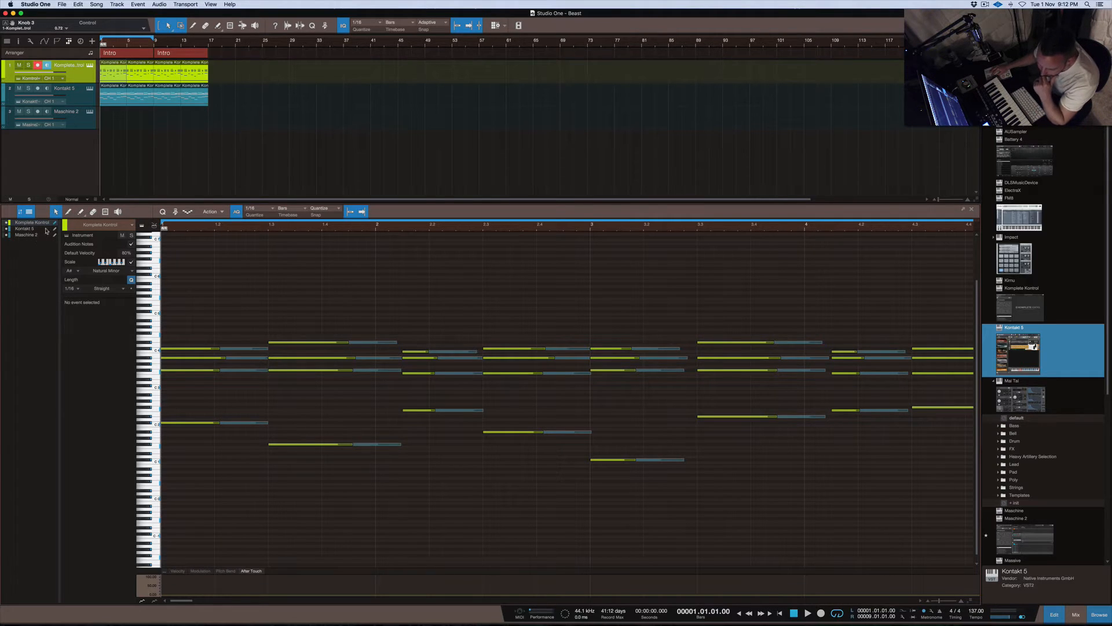
Compare the overlaid chord notes by alternating between Kontakt 5 and Komplete Kontrol as the active part, and hide the track list
left_click(22, 212)
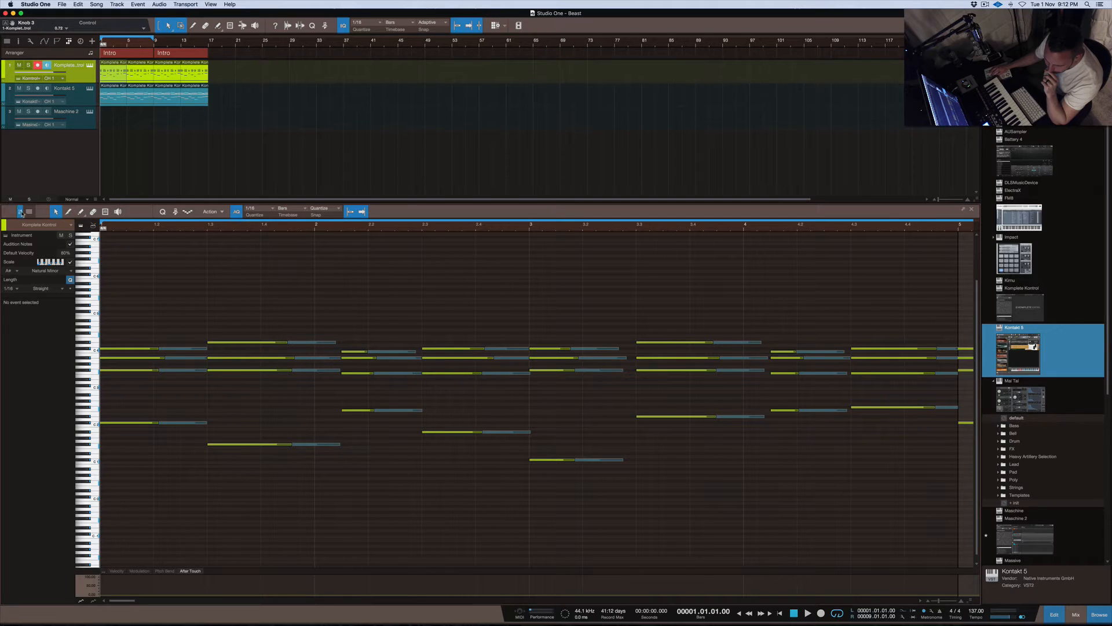
left_click(30, 212)
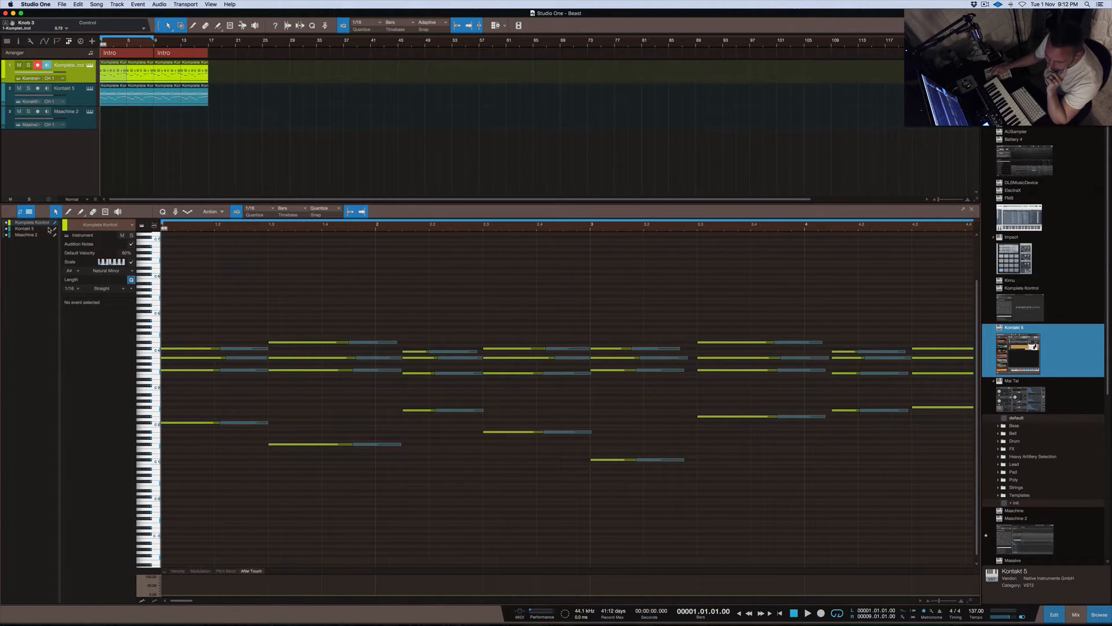
left_click(21, 230)
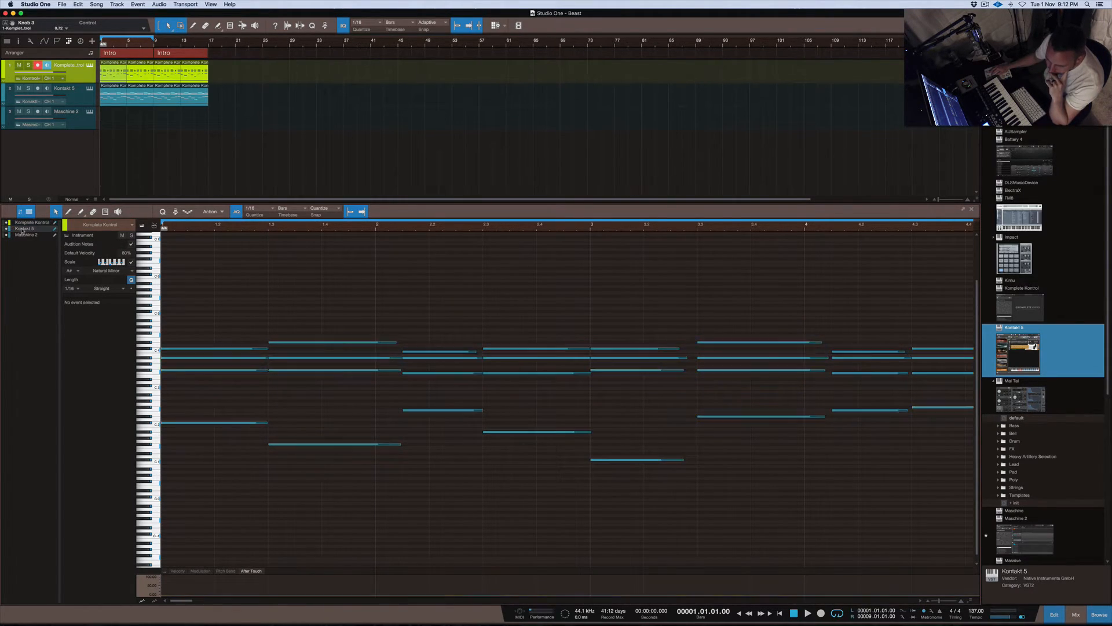
left_click(37, 223)
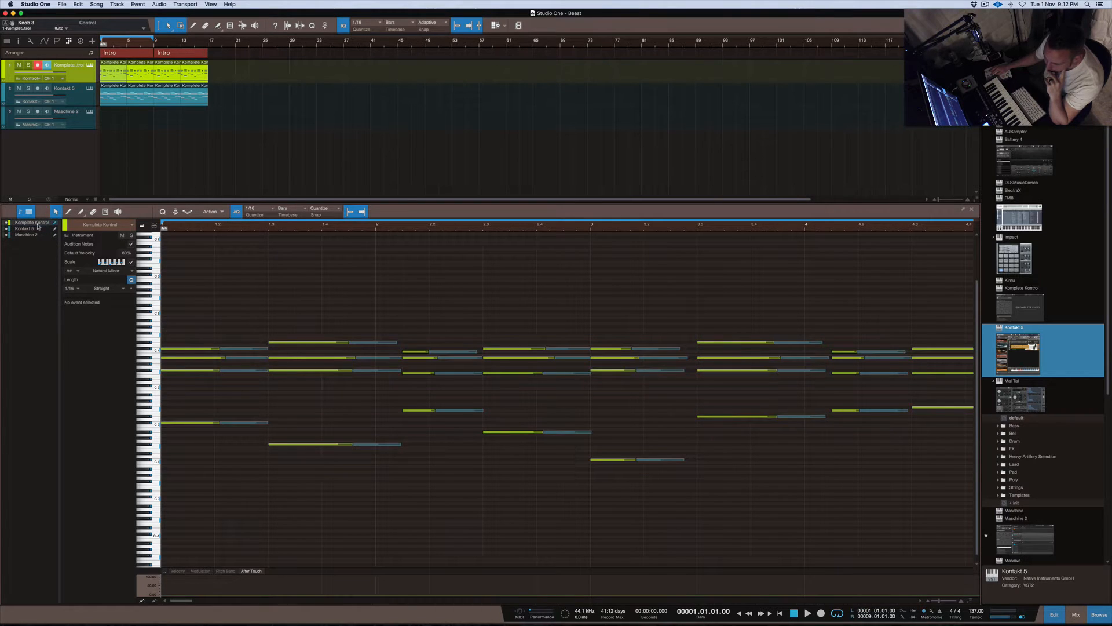
left_click(28, 230)
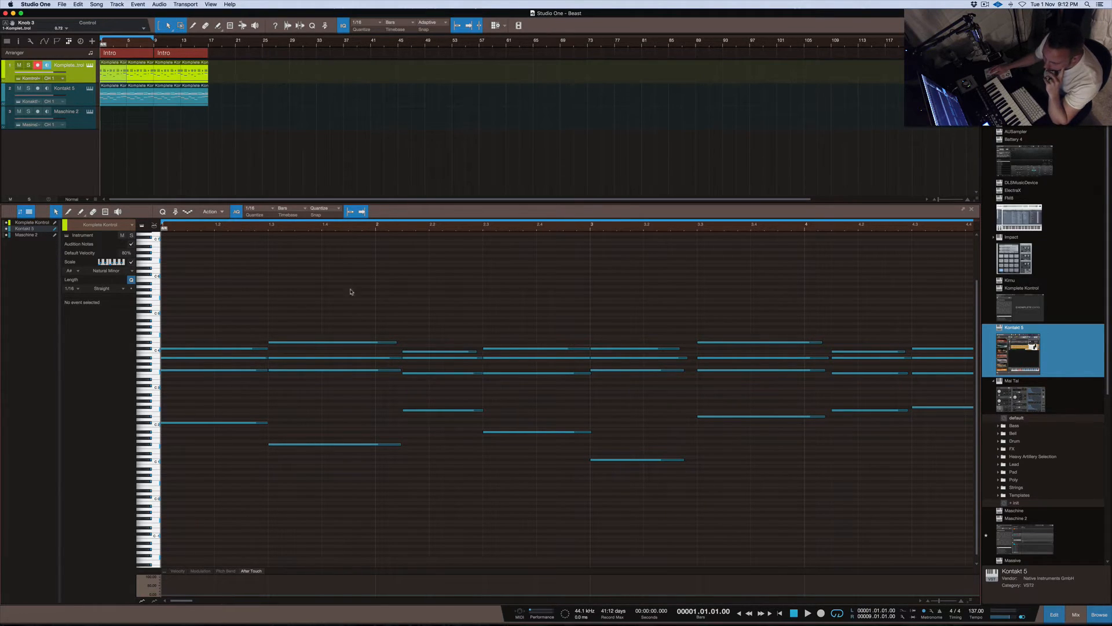
left_click(38, 224)
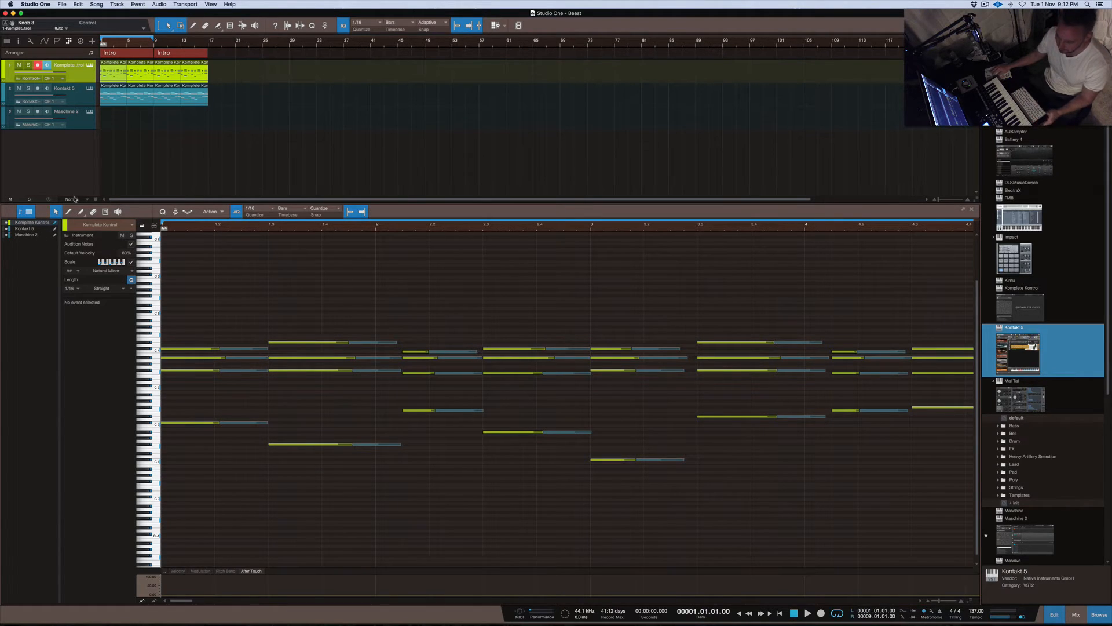
left_click(19, 212)
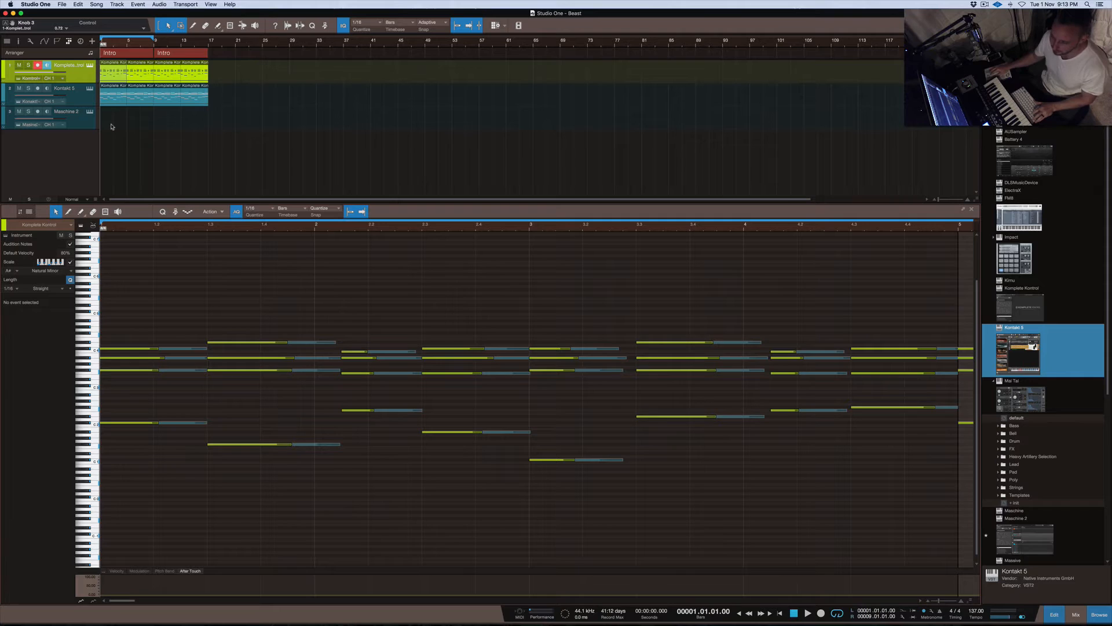
Open the Maschine 2 instrument and select the Kick 2 Spec sound in the Brutus Kit pattern
left_click(81, 118)
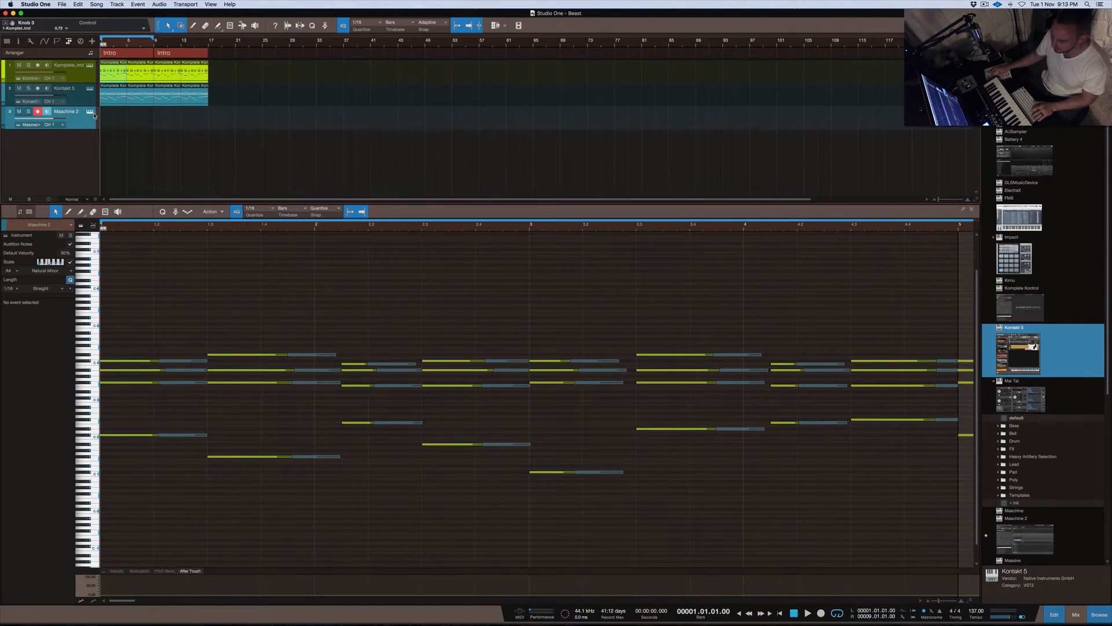
left_click(91, 112)
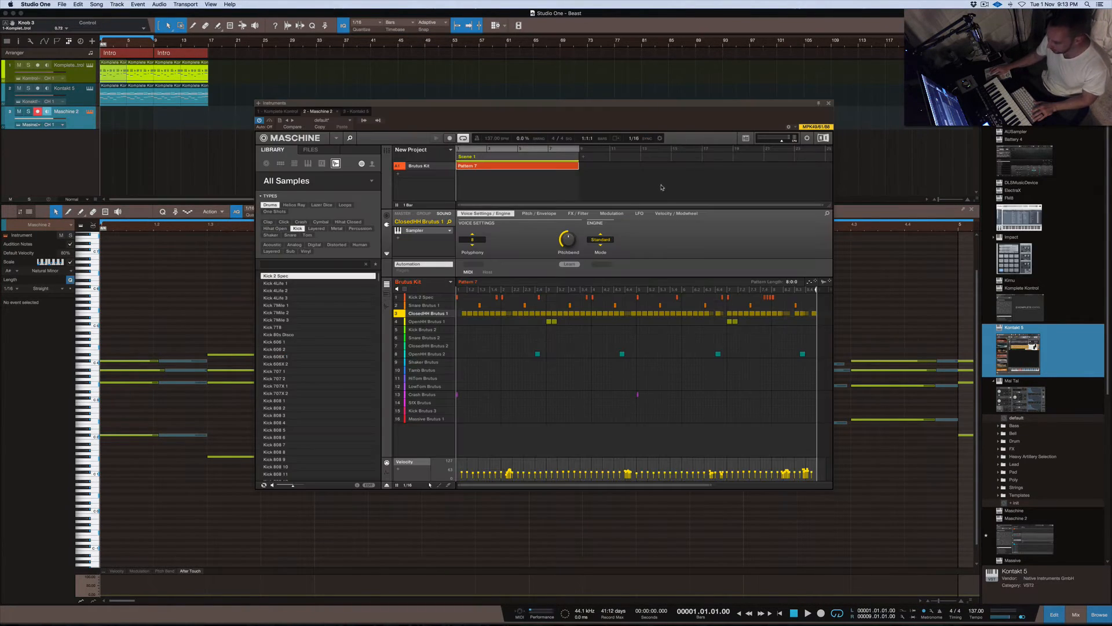
right_click(411, 298)
left_click(492, 261)
left_click(418, 297)
left_click_drag(711, 485, 775, 485)
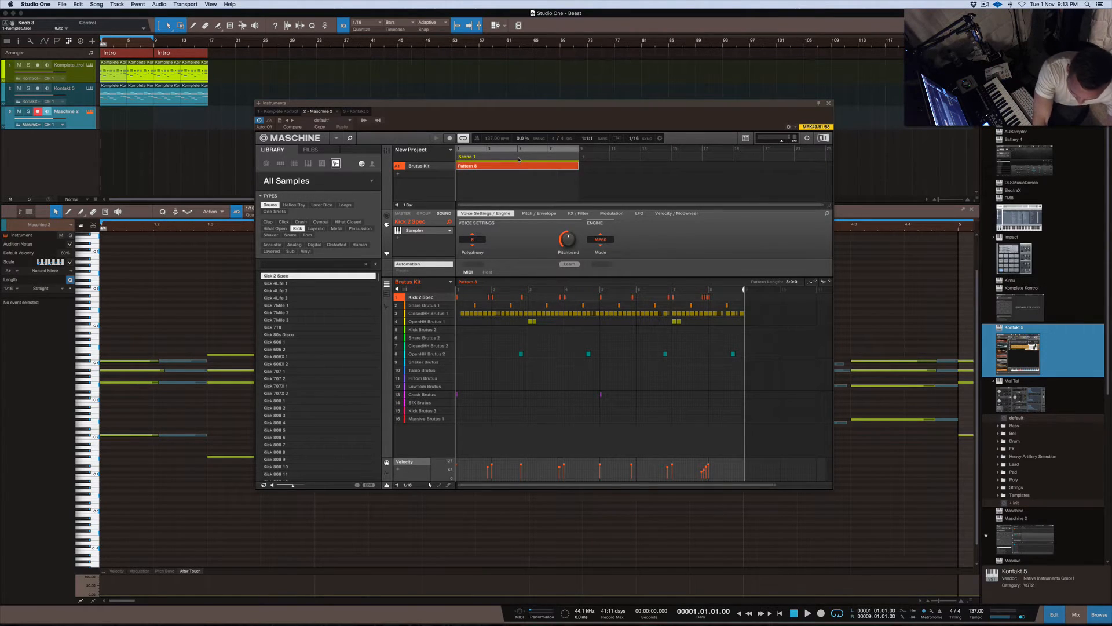
Duplicate Scene 1 with its Brutus Kit pattern three times in Maschine to fill Scenes 2, 3 and 4
key("super+d")
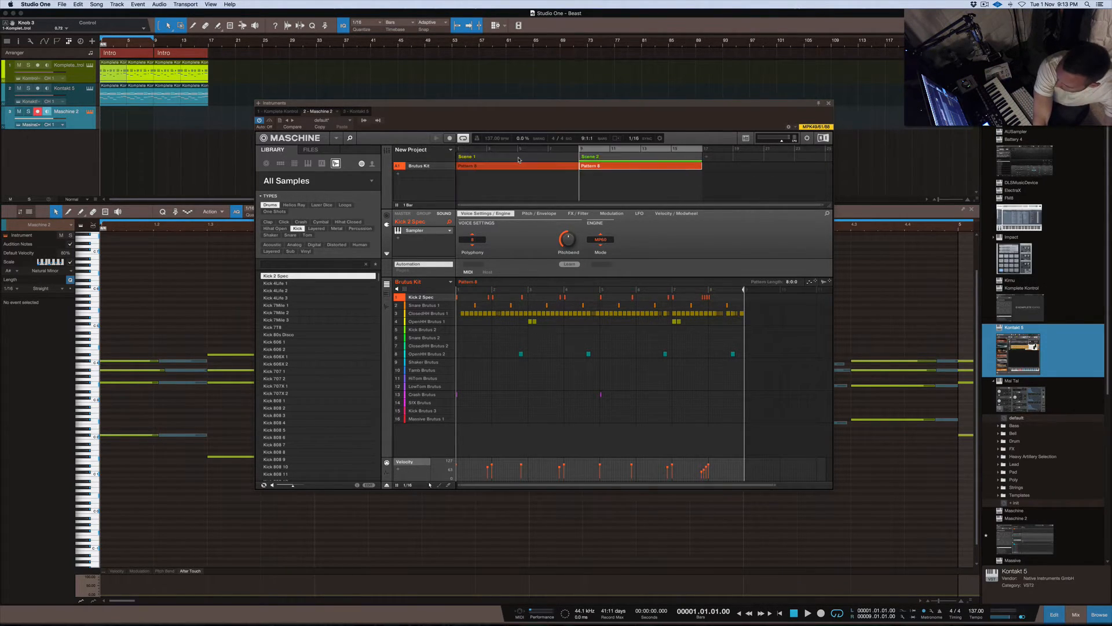
key("super+d")
key("super+d")
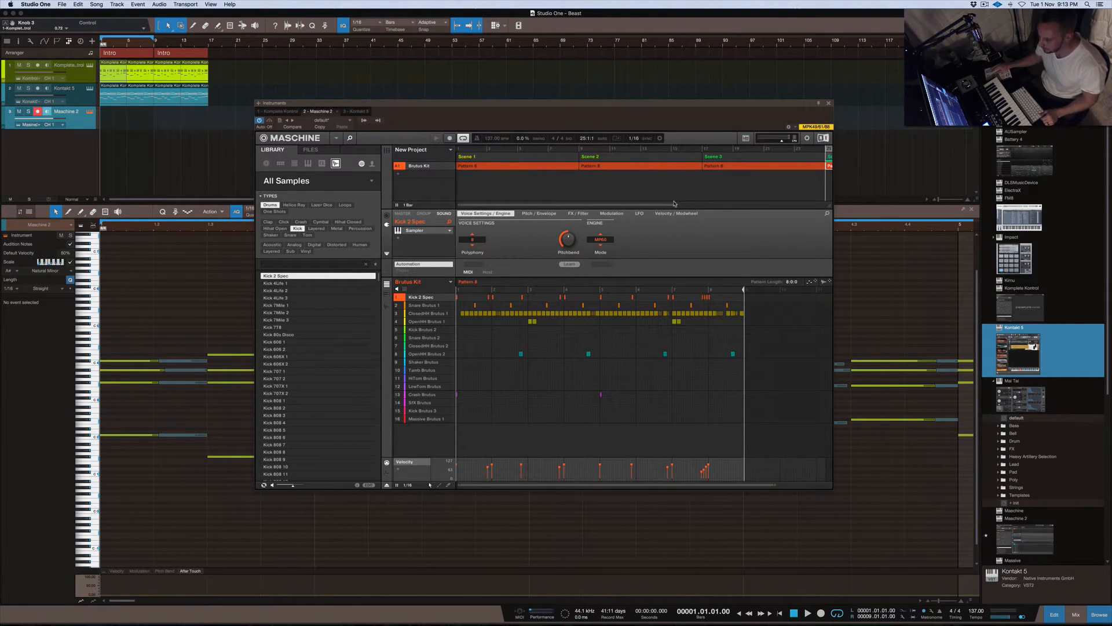
left_click_drag(677, 204, 787, 204)
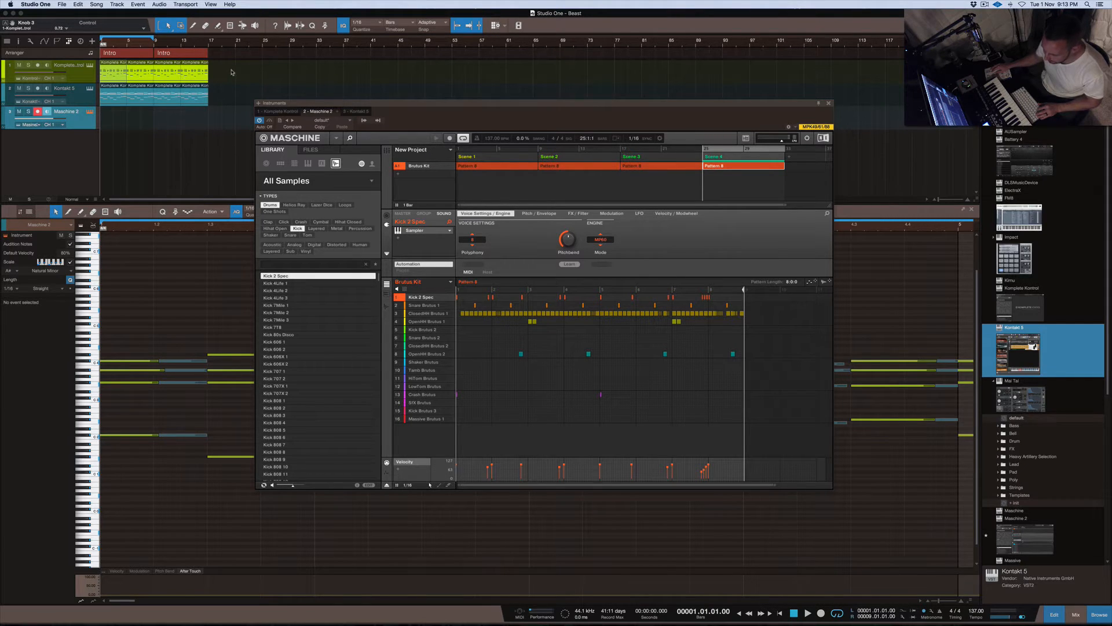
Copy the Intro section to bars 17 and 25 in the arranger, and close the Maschine 2 window
left_click_drag(173, 52, 238, 54)
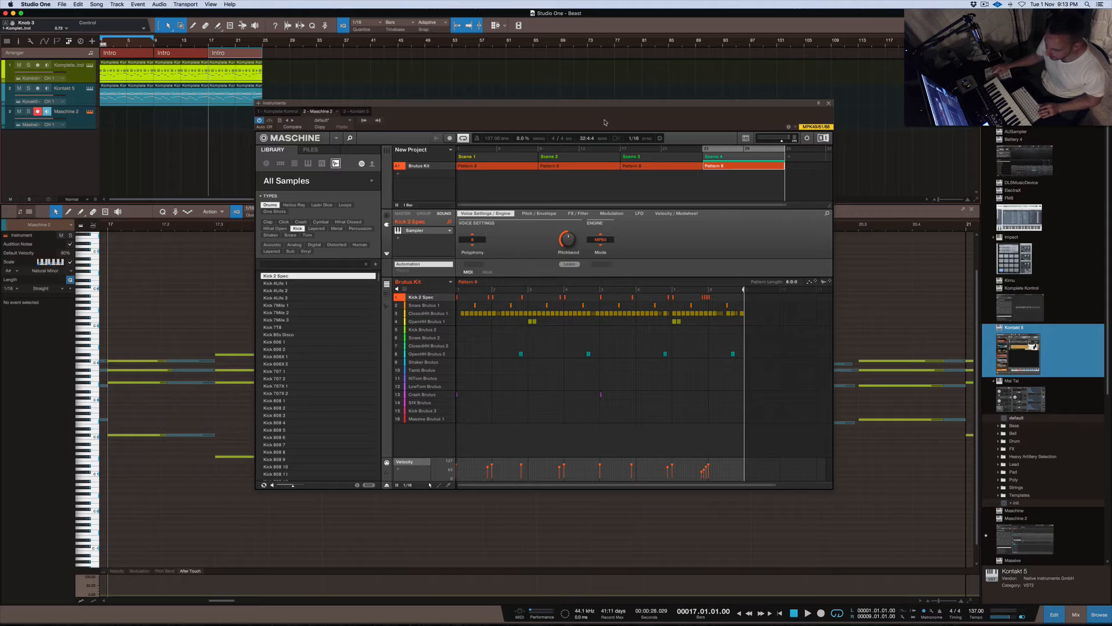
left_click_drag(231, 54, 280, 54)
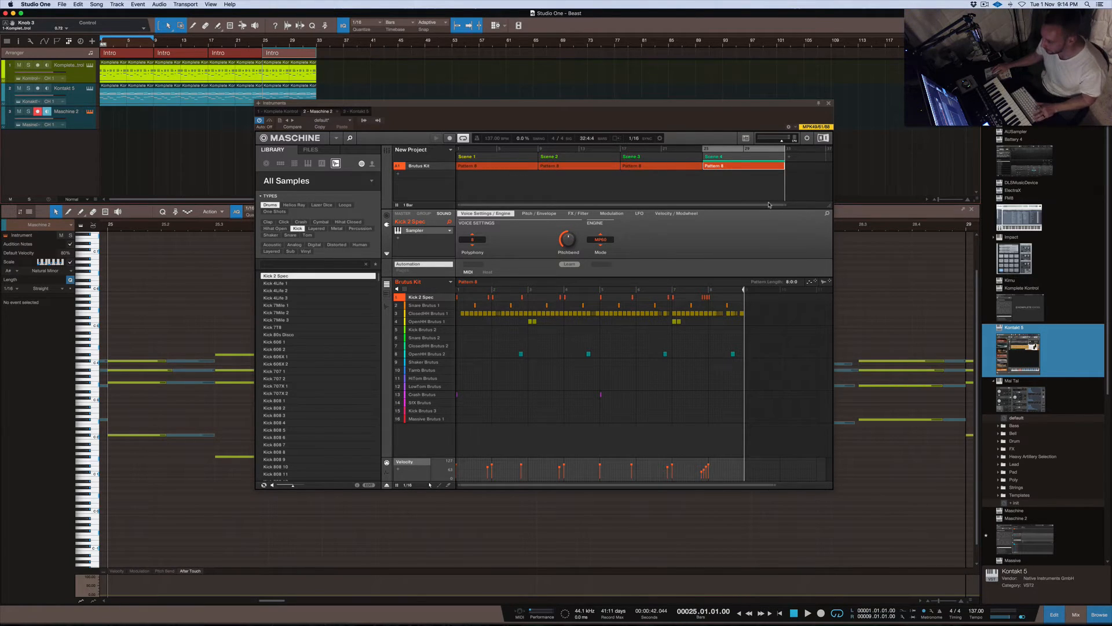
left_click_drag(785, 205, 817, 205)
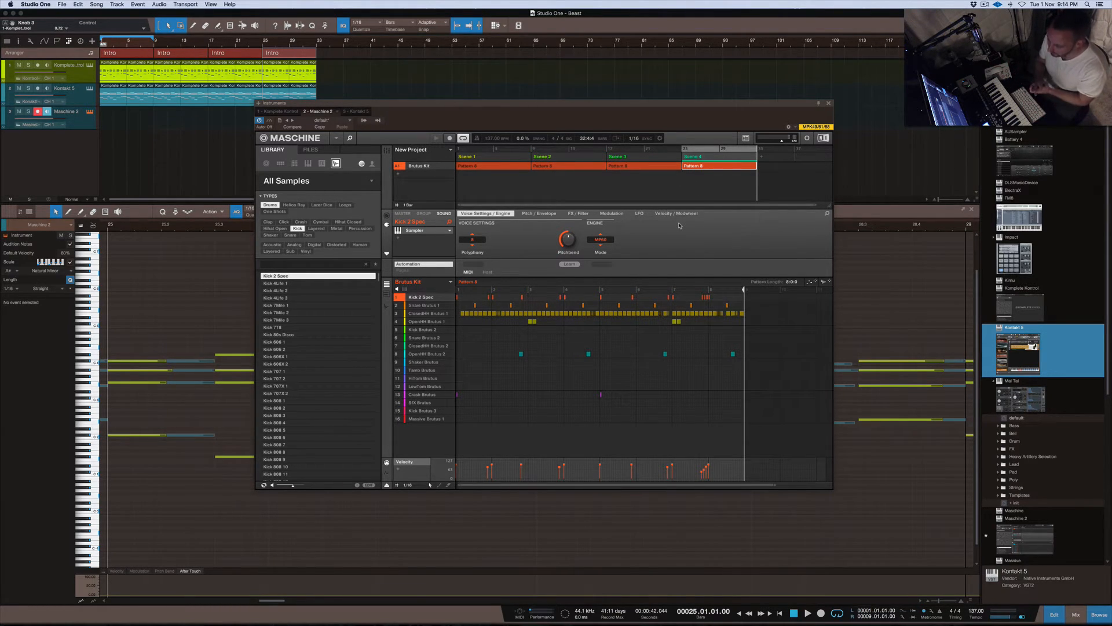
left_click(829, 104)
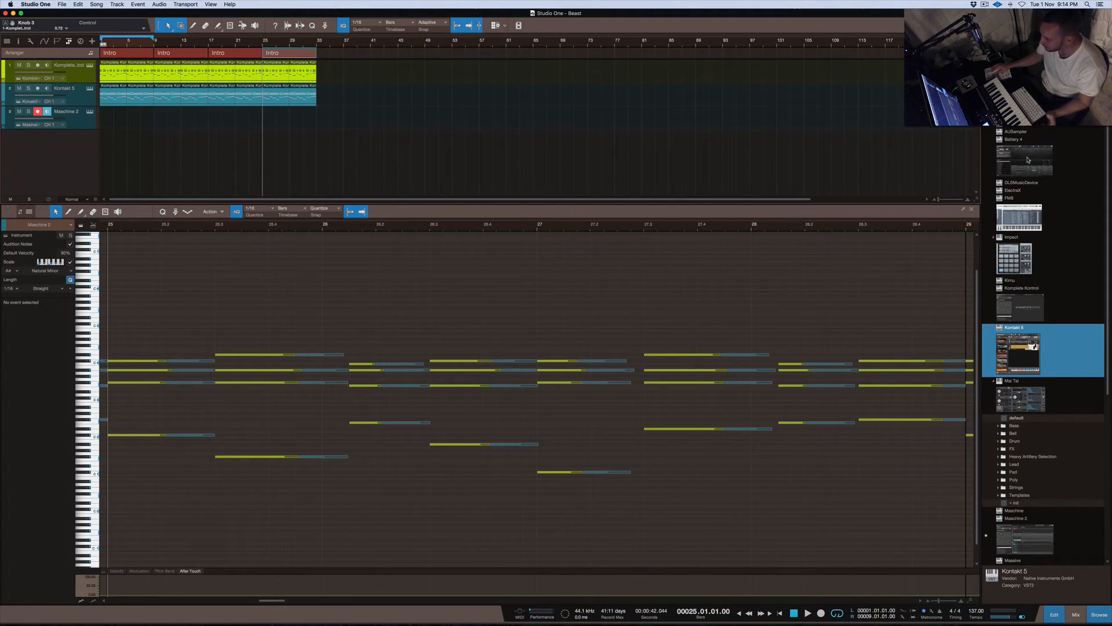
Add Battery 4 on a new track below Maschine 2 and load the factory 808 Multiple Kit
left_click_drag(1028, 160, 58, 153)
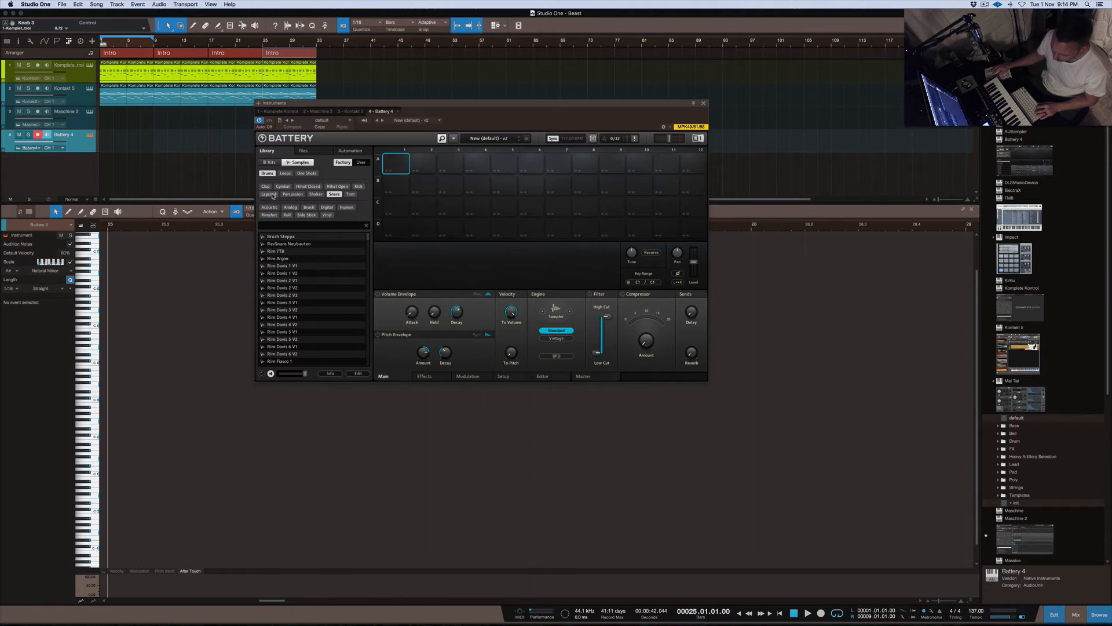
left_click(268, 175)
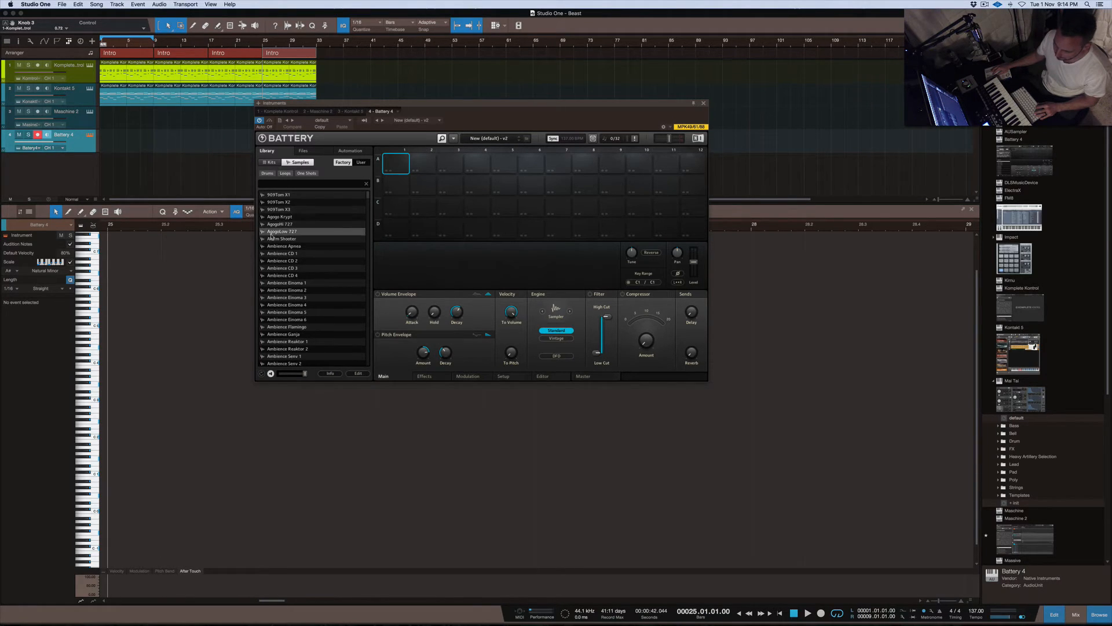
left_click(271, 163)
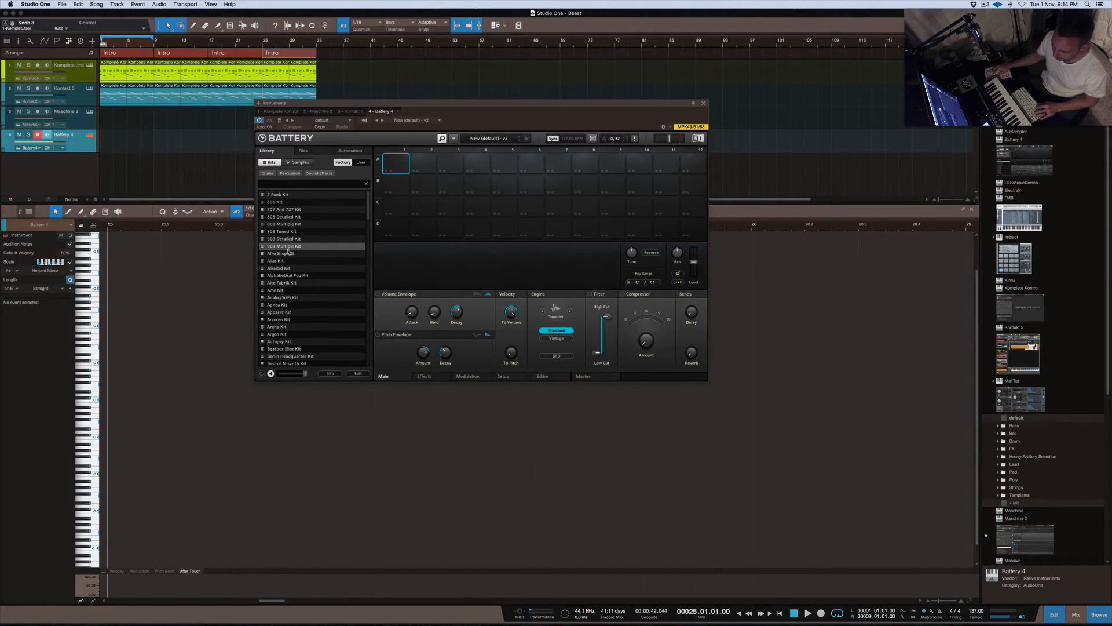
double_click(286, 225)
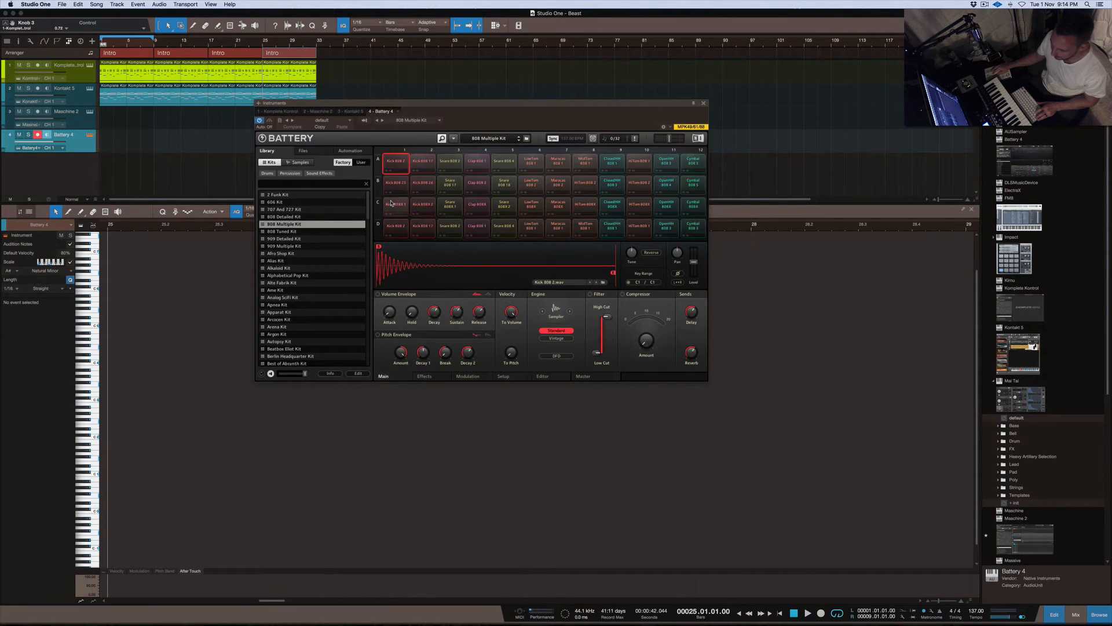
Select the MidTom 808 1 cell, close the Battery window, and create an empty Battery 4 part from bar 1 to bar 9
left_click(567, 166)
left_click(584, 165)
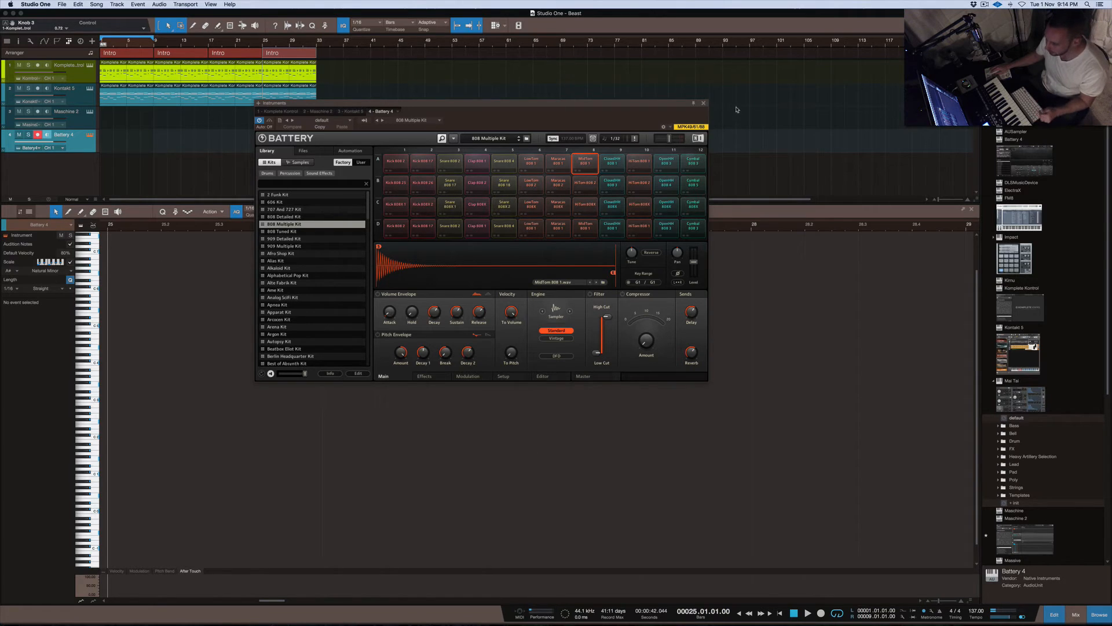
left_click(703, 103)
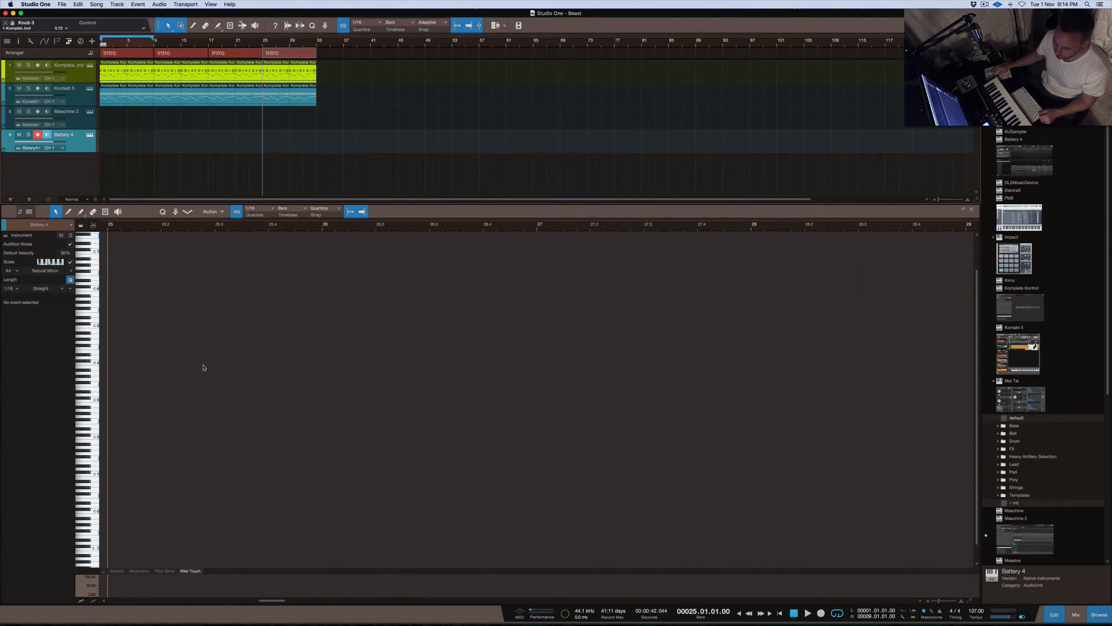
double_click(122, 145)
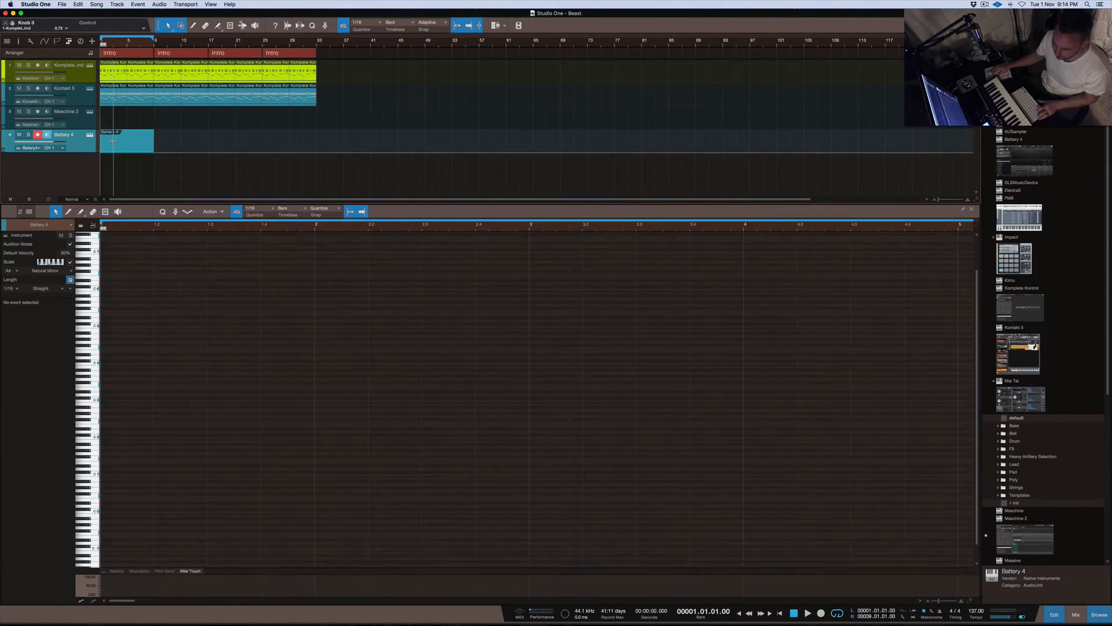
Try four short notes at the start of the Battery 4 part, clear them and delete the part
double_click(136, 365)
double_click(197, 364)
left_click(189, 316)
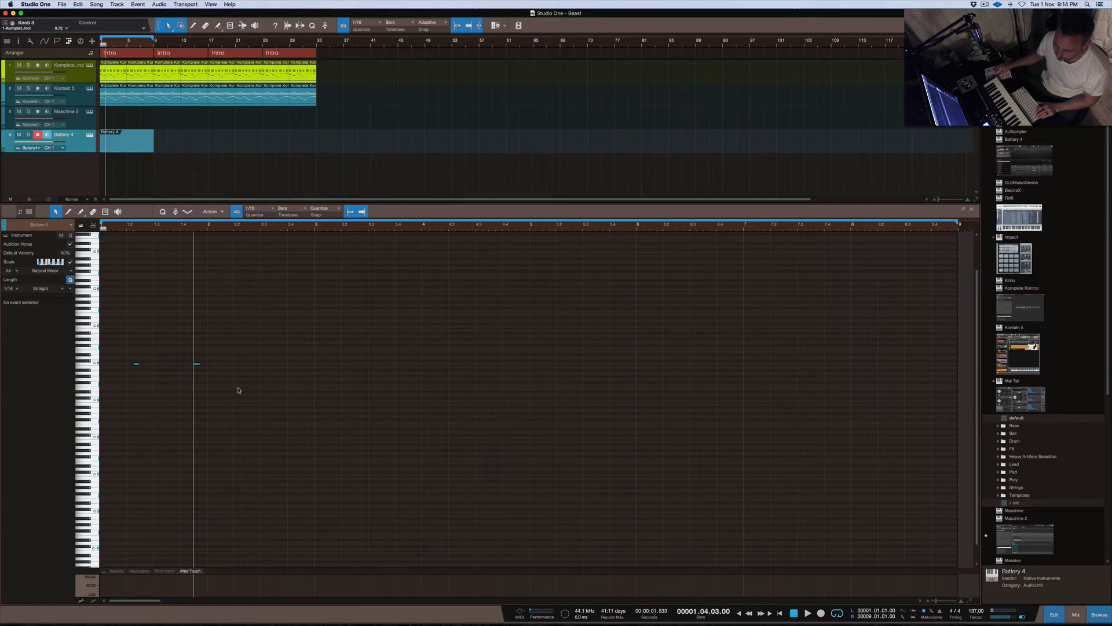
double_click(117, 376)
double_click(176, 383)
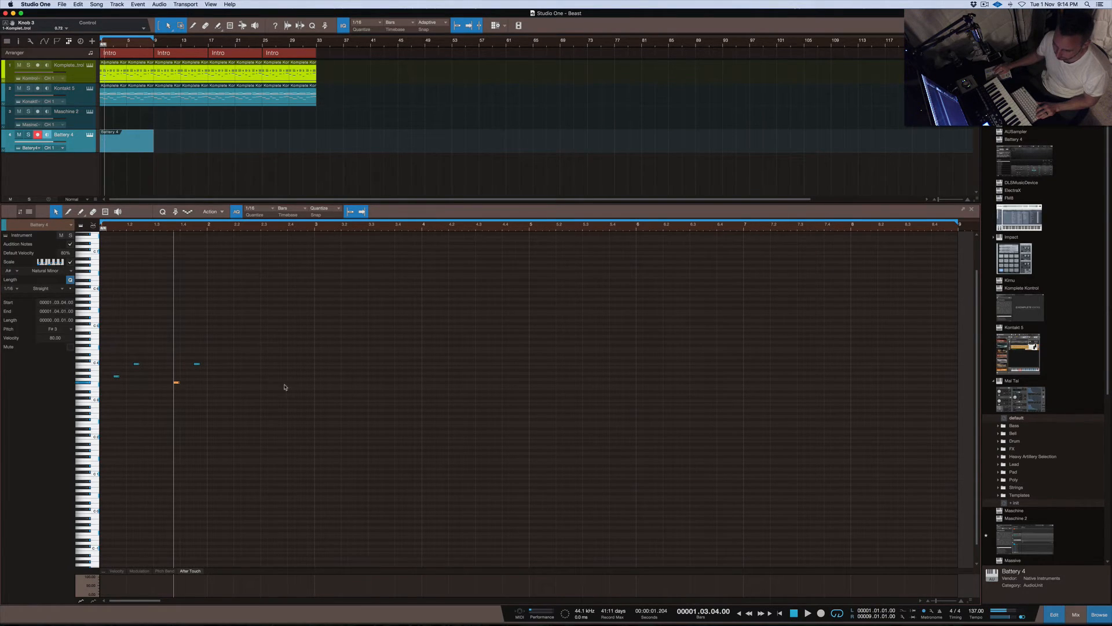
left_click_drag(233, 342, 102, 391)
key("Delete")
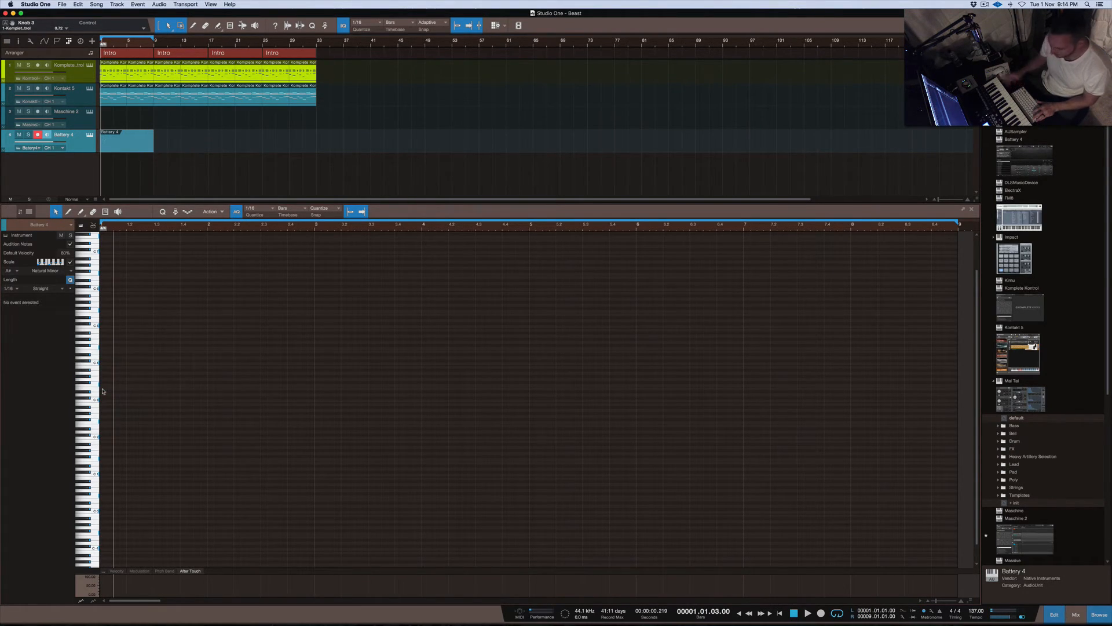
left_click(130, 144)
key("Delete")
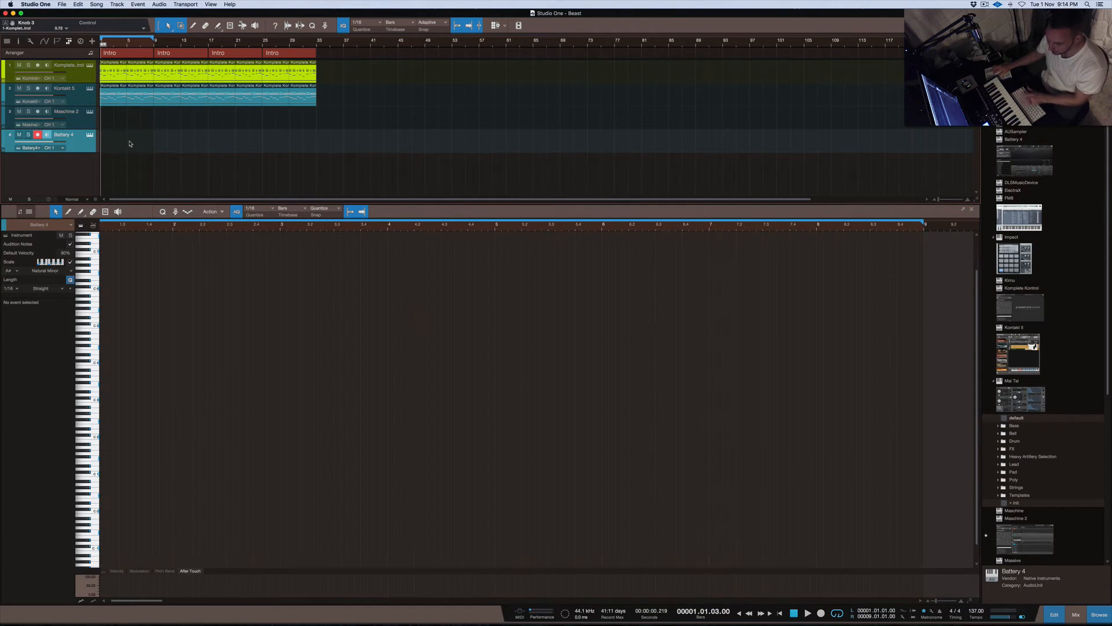
Make a complete duplicate of the Battery 4 track and remove both Battery tracks together with their instruments
right_click(93, 148)
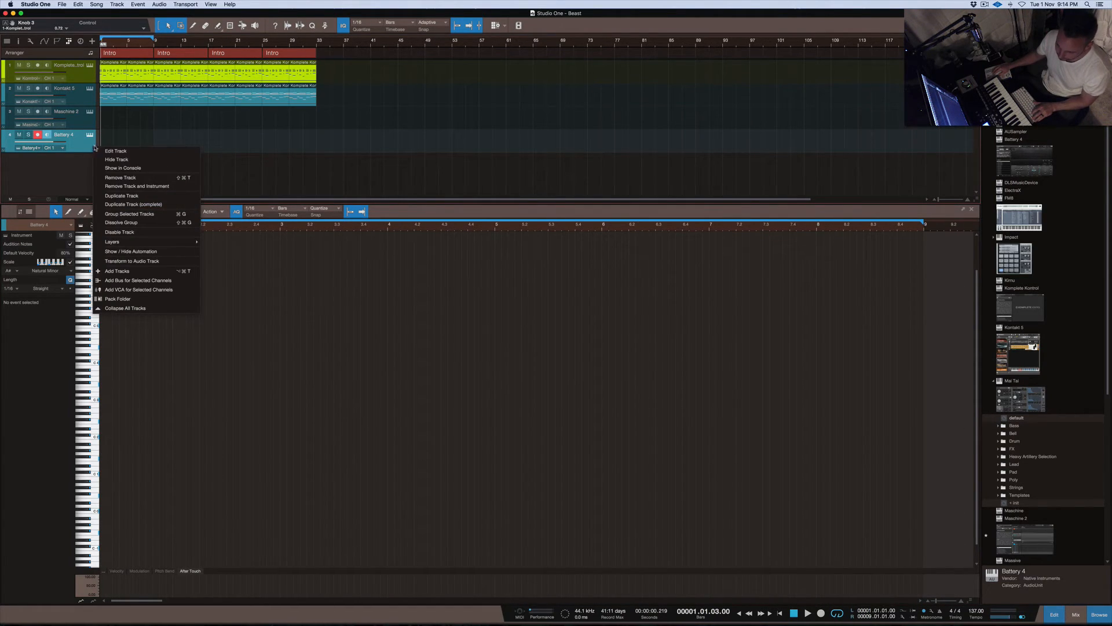
left_click(138, 205)
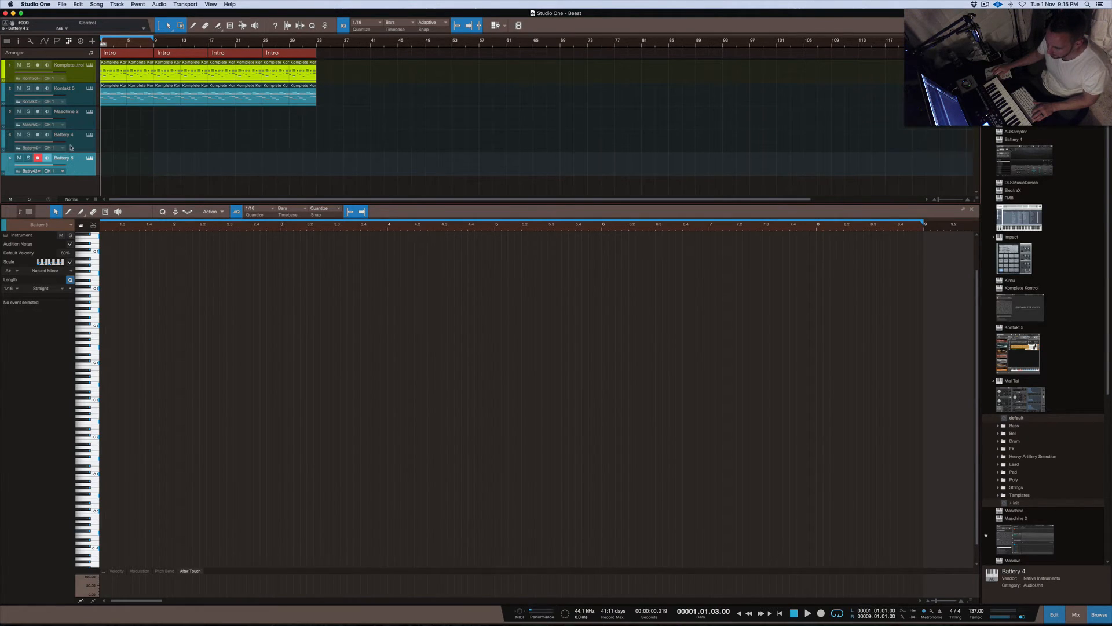
right_click(76, 156)
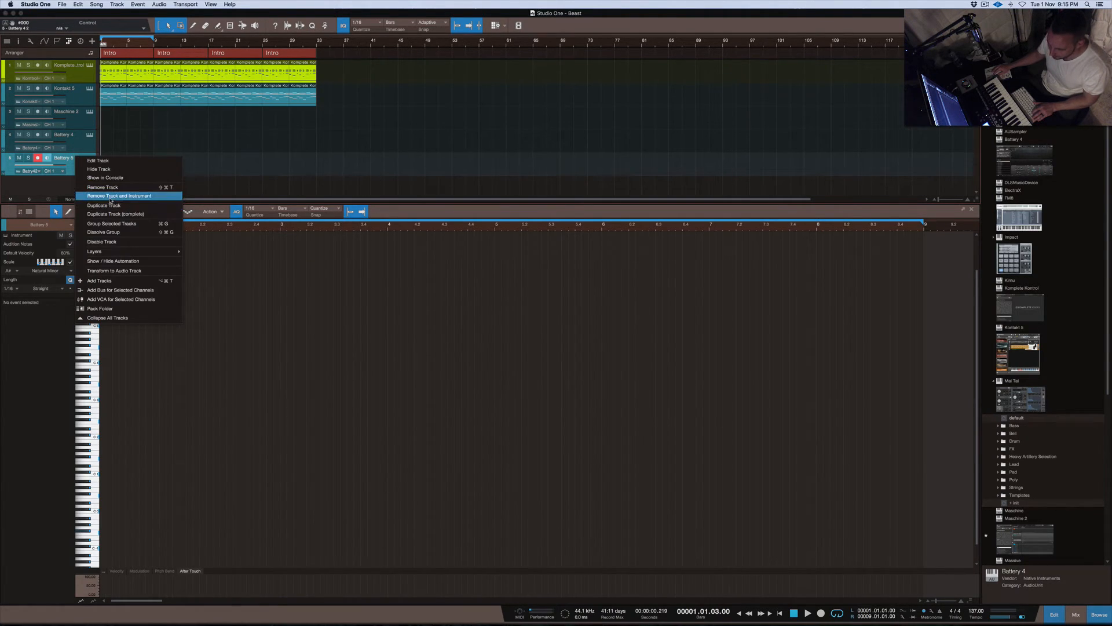
left_click(119, 196)
right_click(83, 144)
left_click(125, 183)
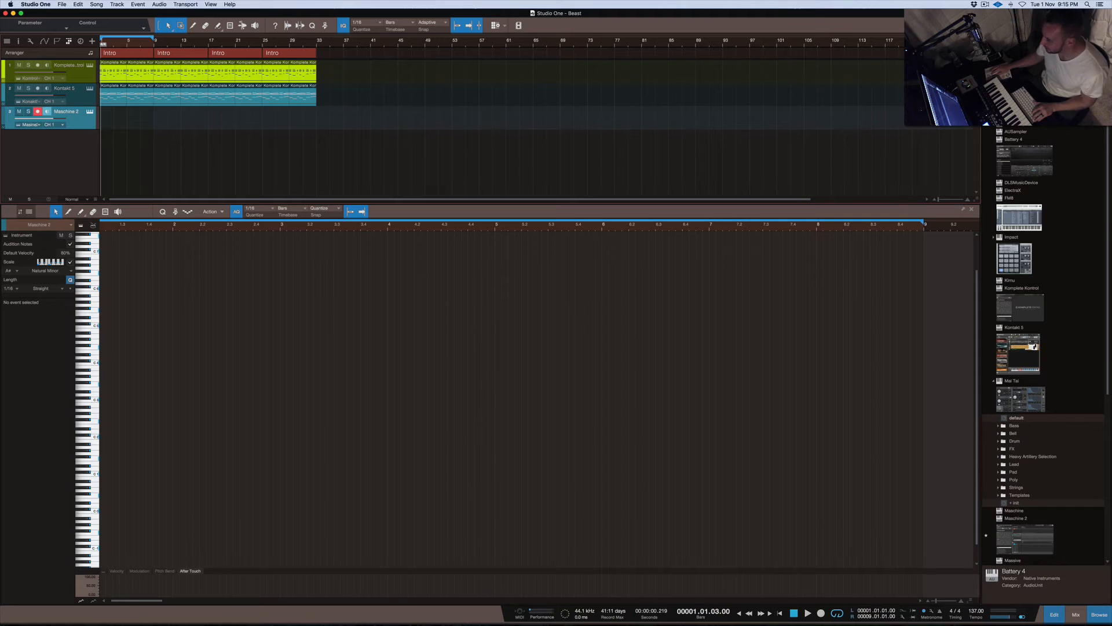
Collapse the vintage folder in the loop library and search the library for trap sounds
left_click(1049, 25)
left_click(1052, 338)
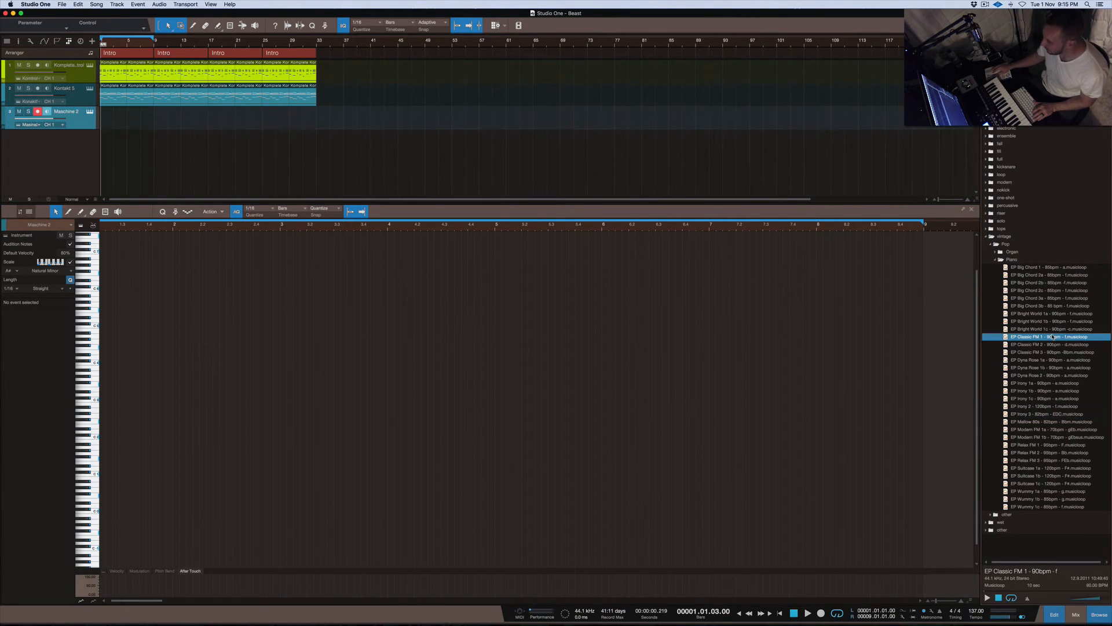
left_click(987, 237)
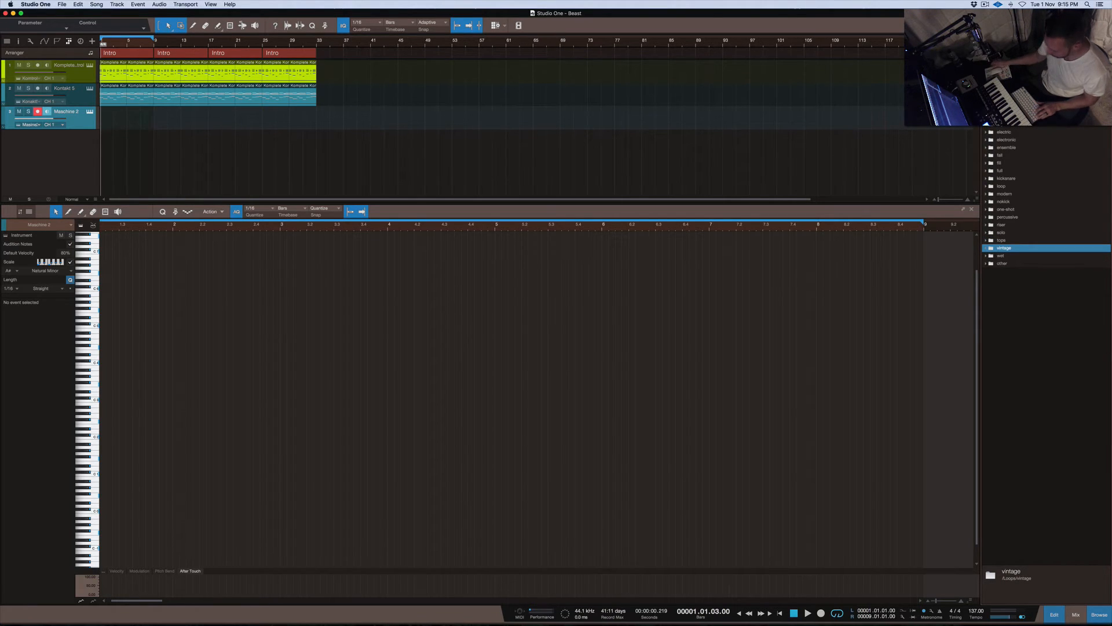
key("Return")
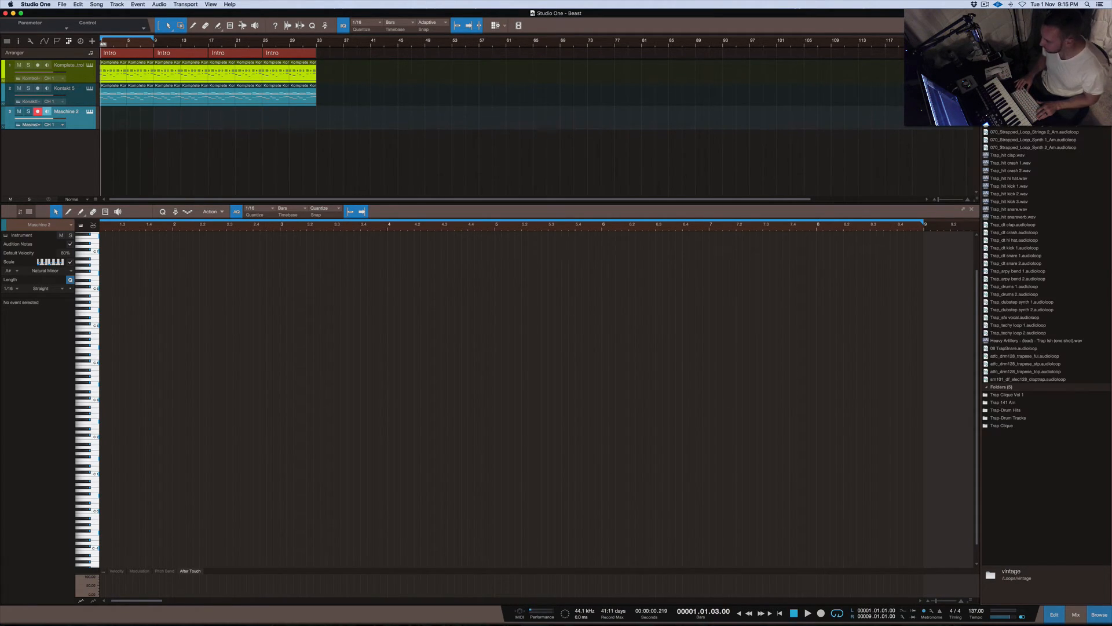
Audition the trap hits, drum loops and synth loops among the search results, ending with Trap_dt kick 1.audioloop
left_click(1008, 163)
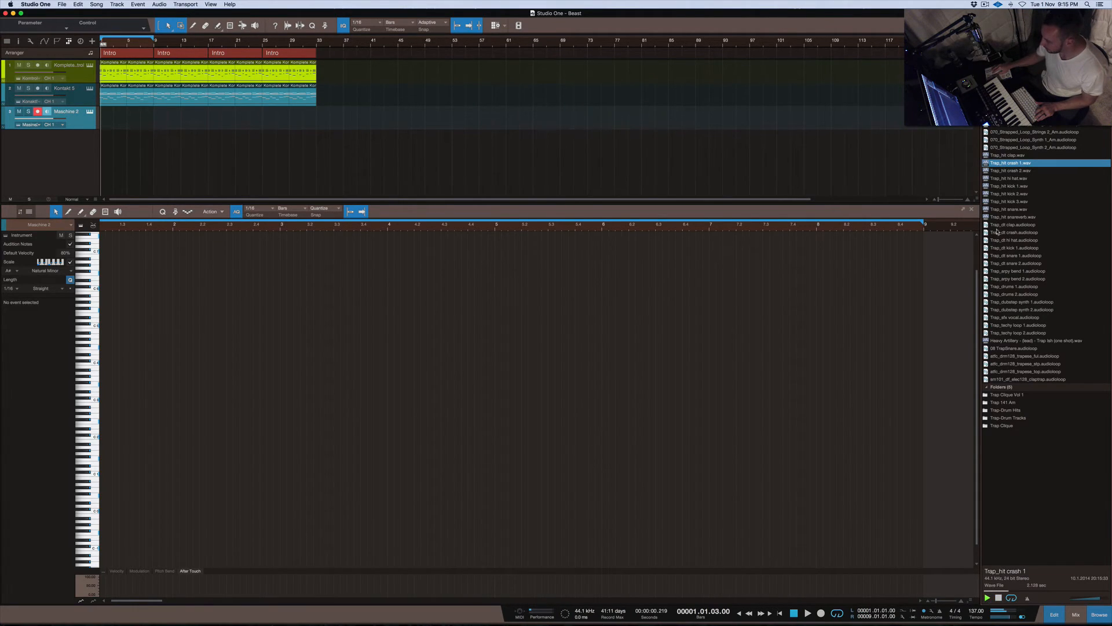
left_click(1006, 141)
left_click(1014, 232)
left_click(1015, 240)
left_click(1021, 255)
left_click(1021, 279)
left_click(1021, 294)
left_click(1020, 302)
left_click(1020, 318)
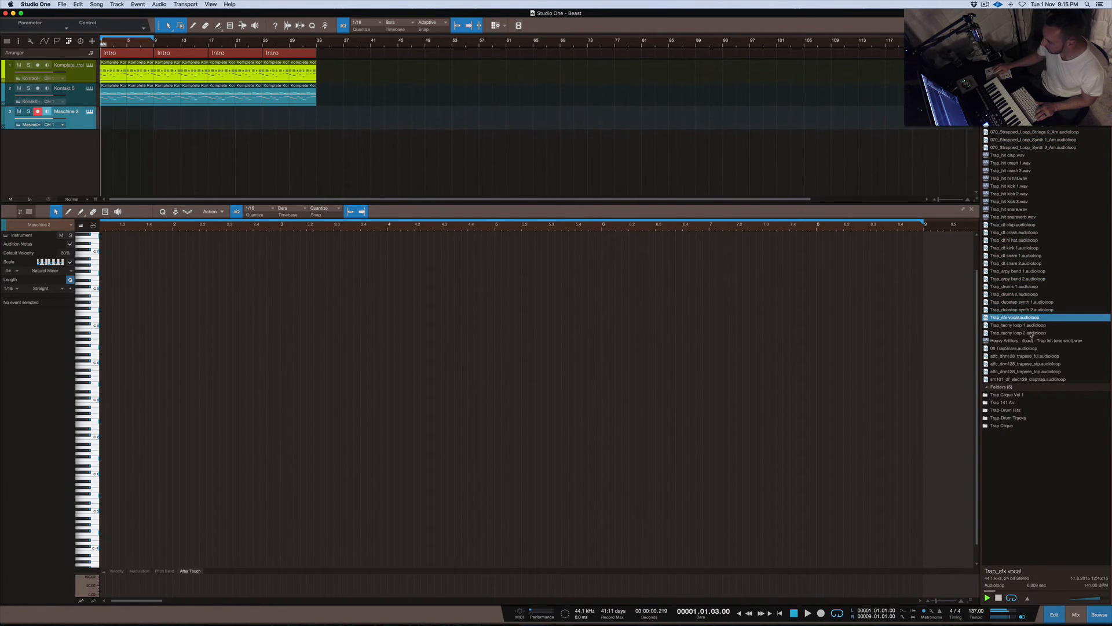
left_click(1028, 326)
left_click(1031, 340)
left_click(1024, 364)
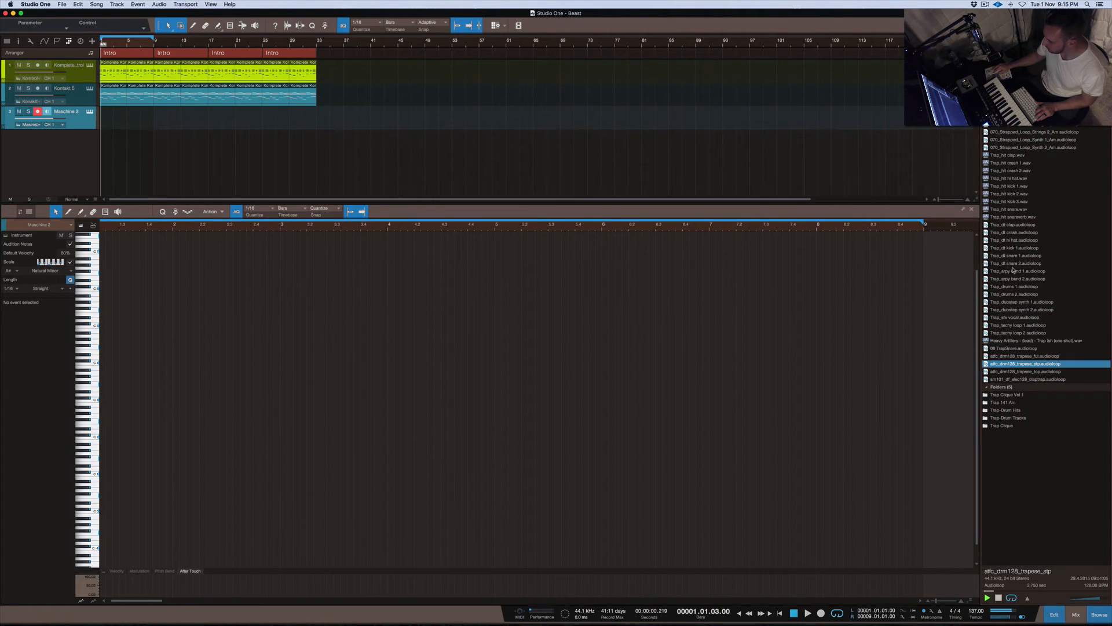
left_click(1014, 264)
left_click(1014, 225)
left_click(1015, 247)
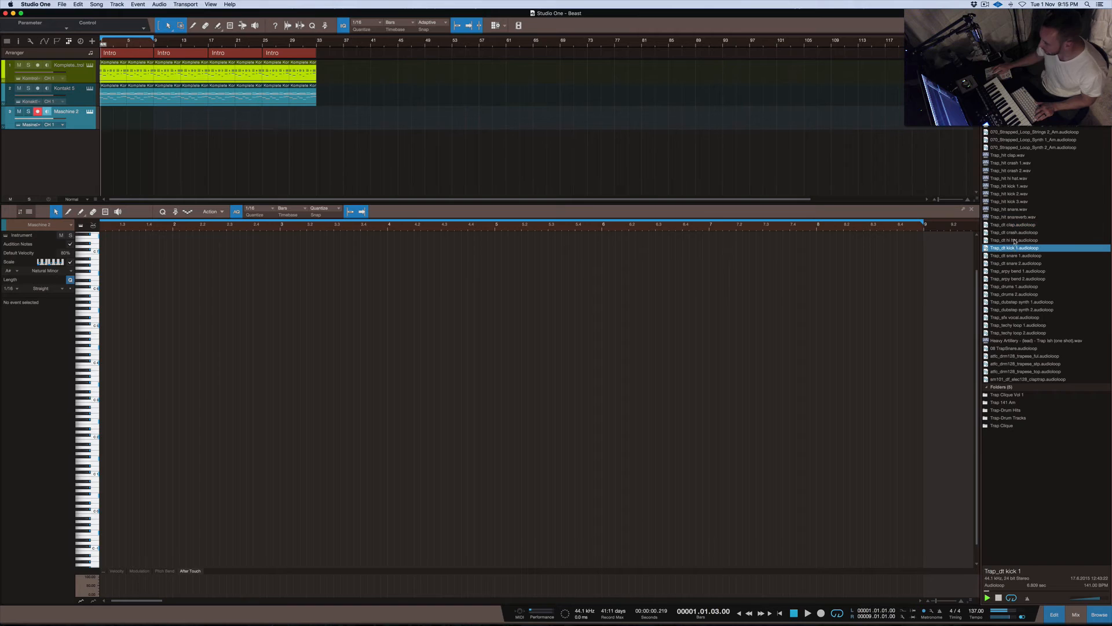
Place Trap_dt kick 1.audioloop at bar 1 on a new track below Maschine 2 and play it soloed
left_click_drag(63, 126, 110, 142)
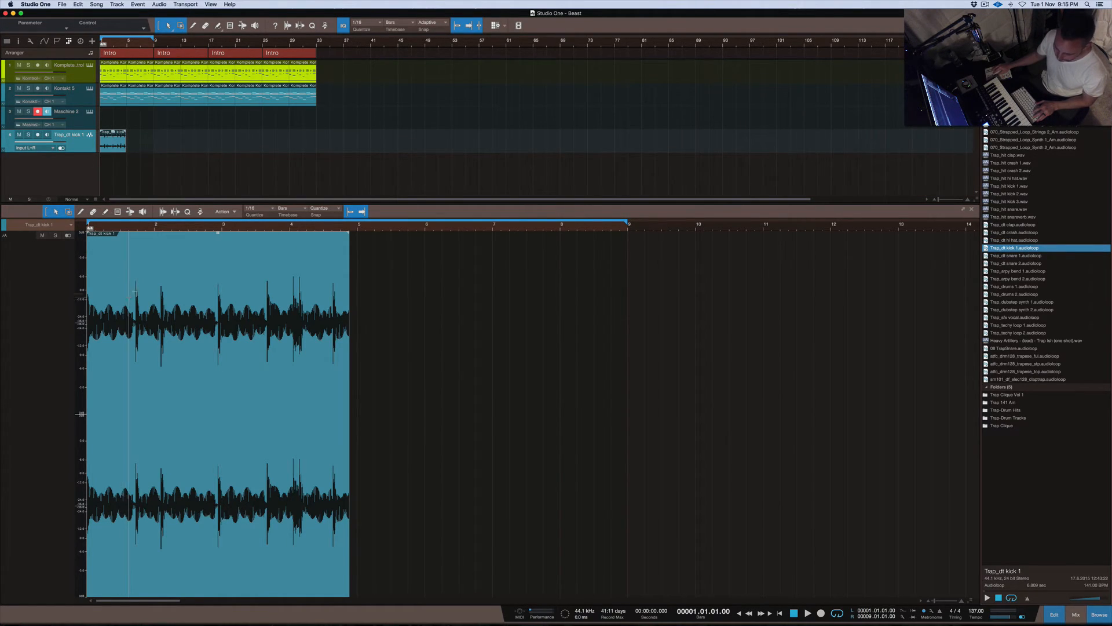
left_click(28, 134)
key("space")
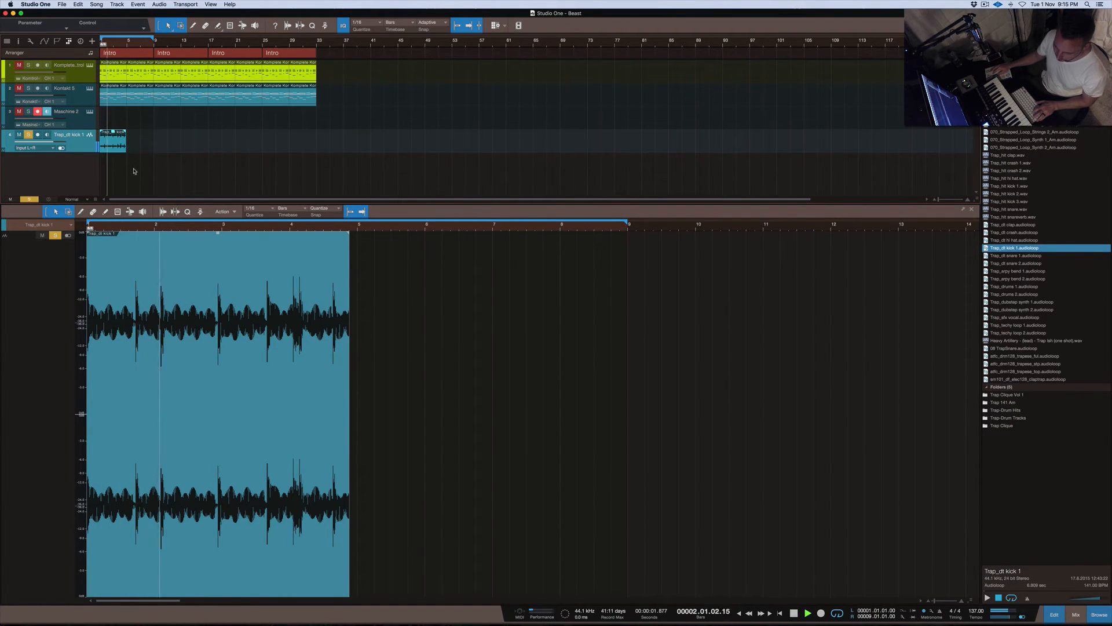
key("space")
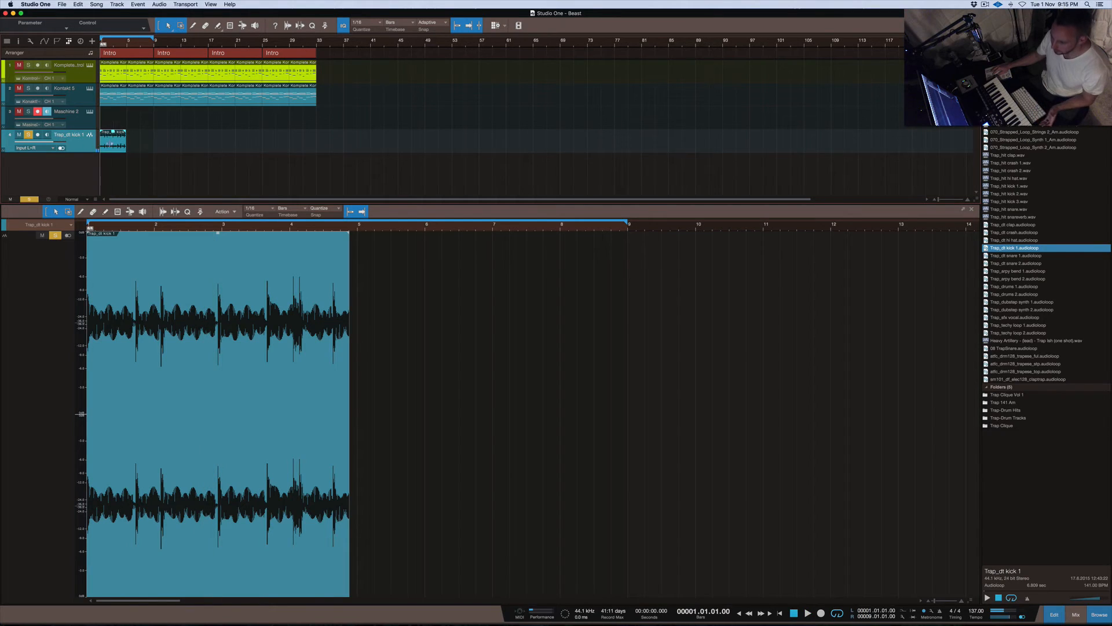
Stretch the Trap_dt kick 1 event to end at bar 17 and play it from bar 2
left_click_drag(124, 141, 207, 142)
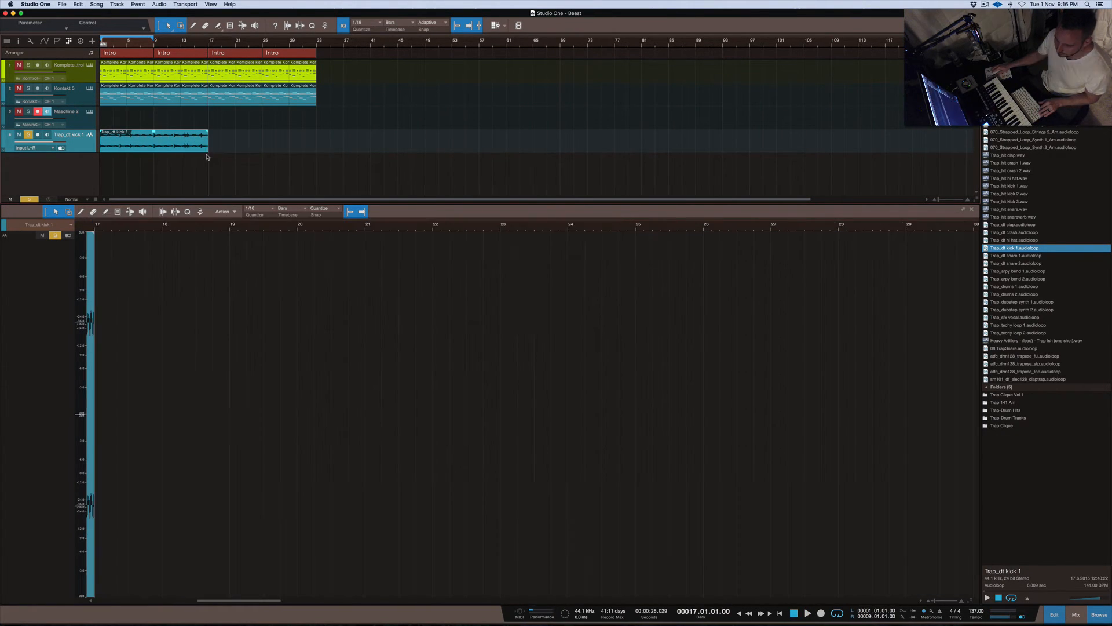
left_click(110, 45)
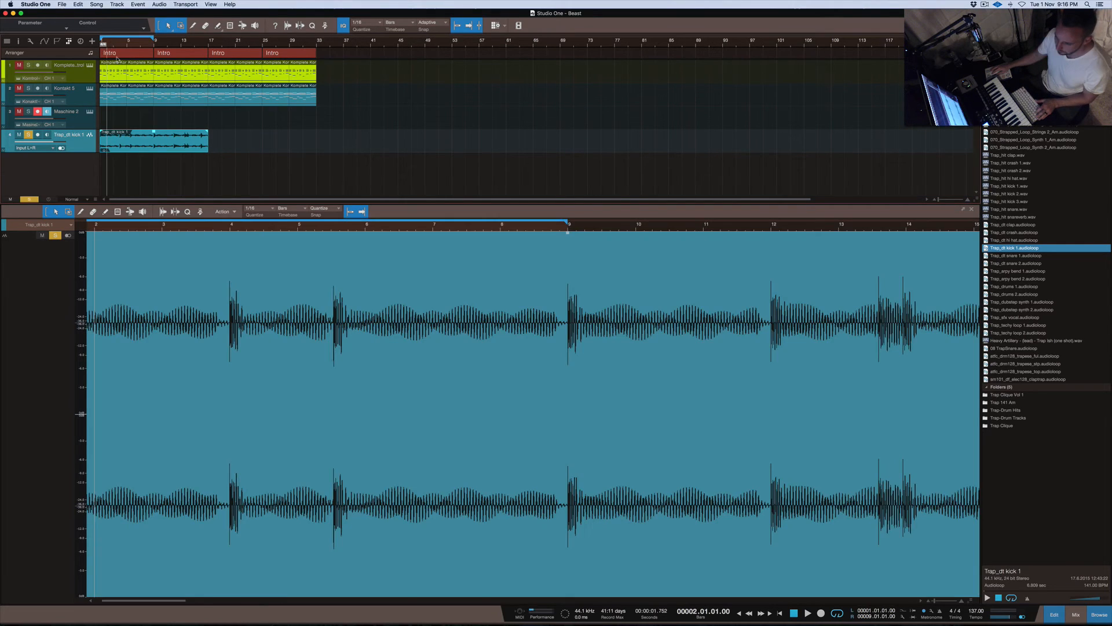
key("space")
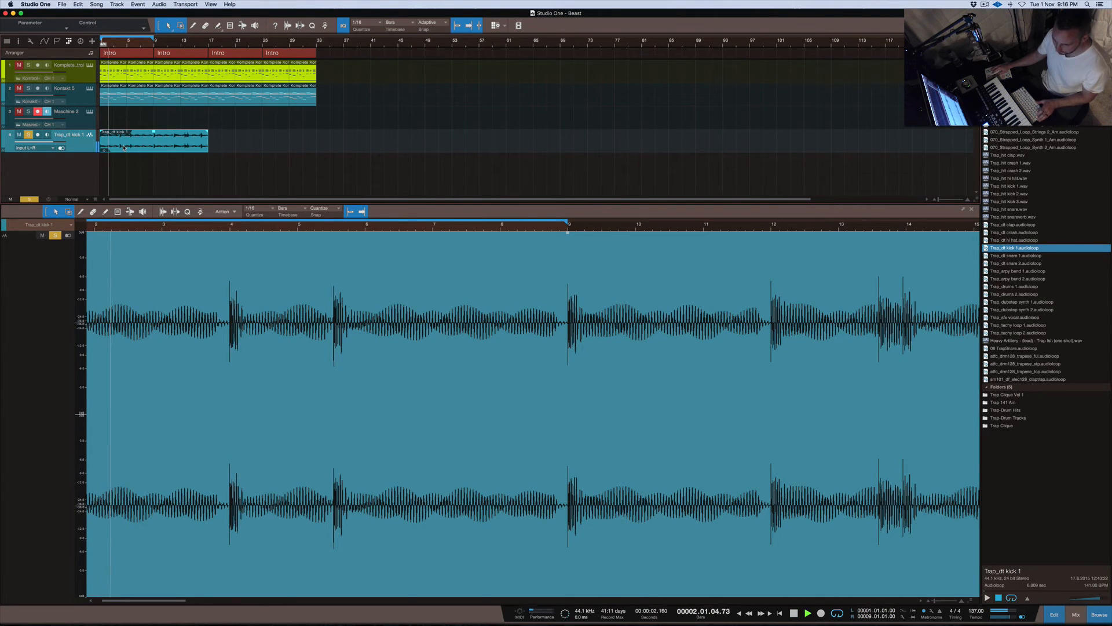
key("space")
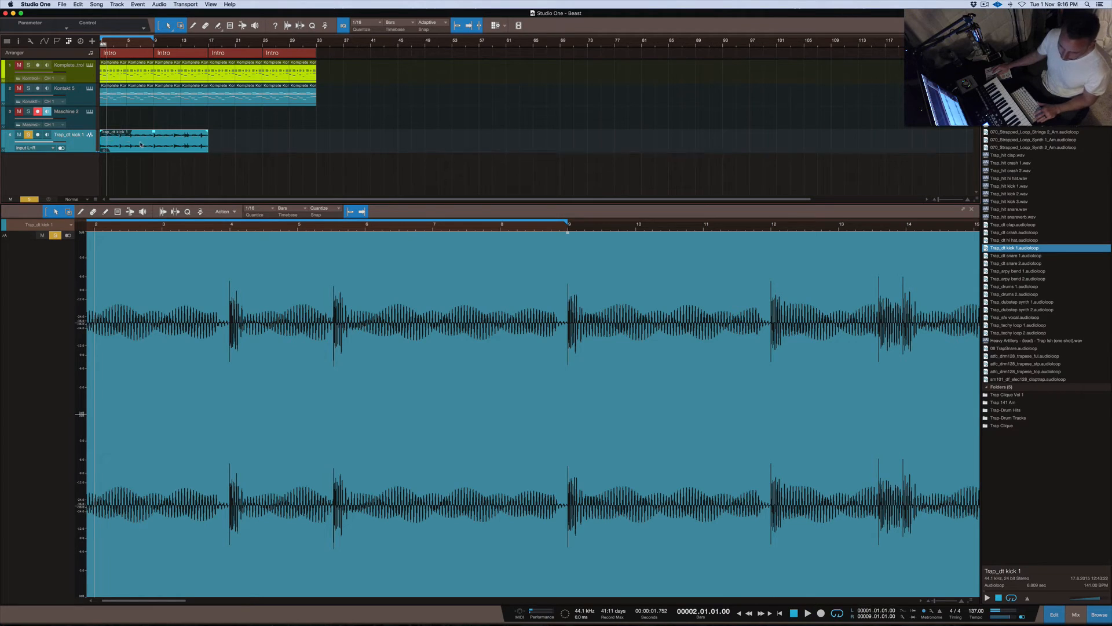
Delete the Trap_dt kick 1 event and remove its track
key("Delete")
right_click(71, 138)
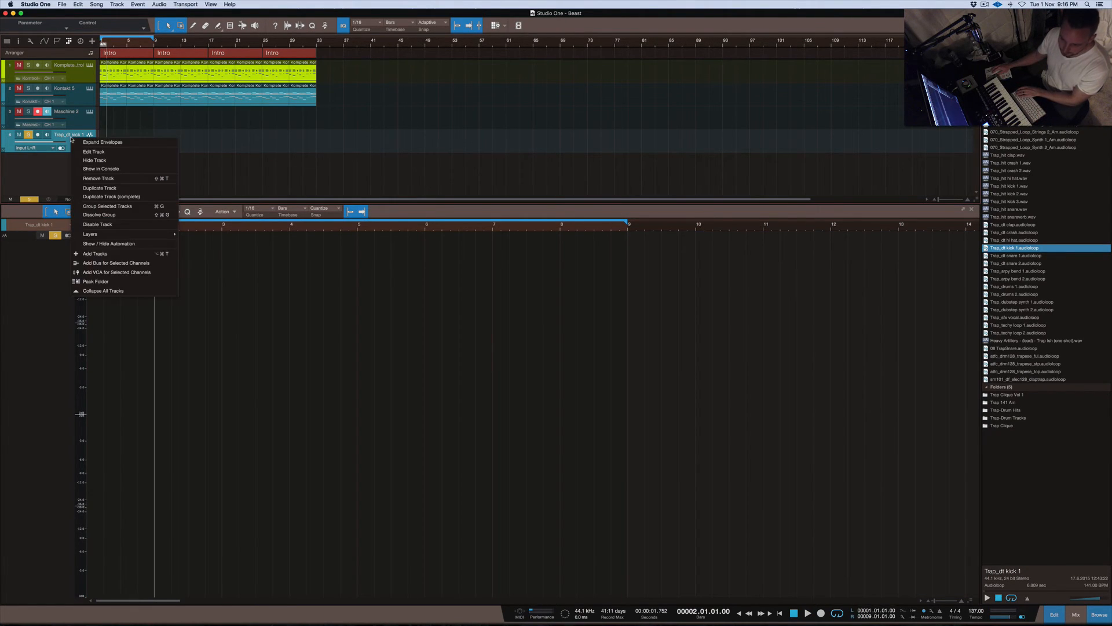
left_click(125, 180)
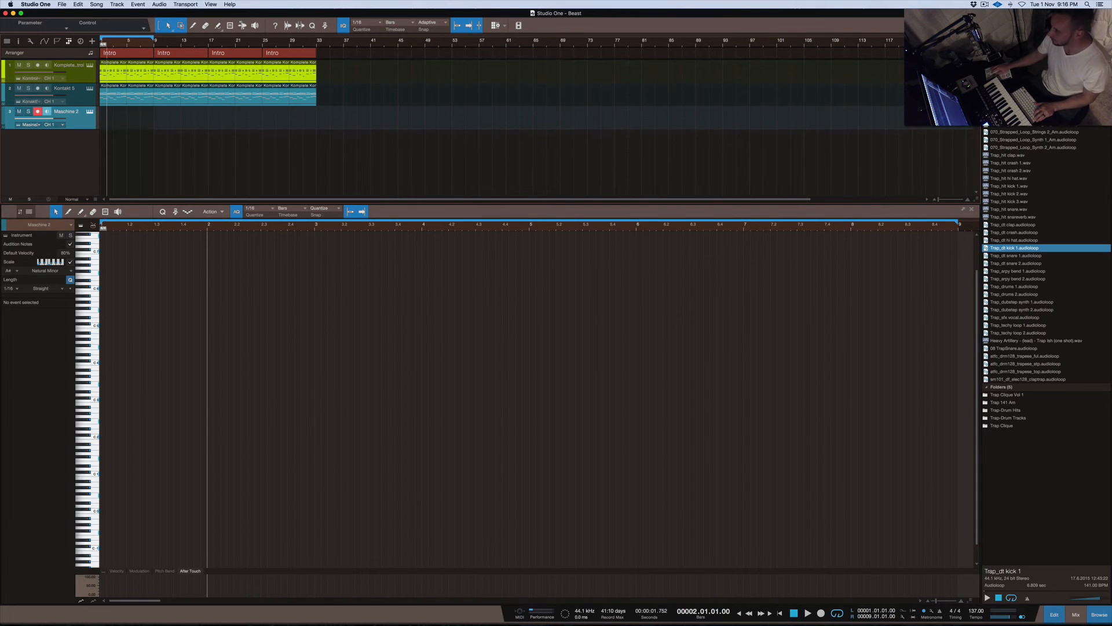
Bring back the instrument browser and set the Kontakt 5 track's volume to -1.0 dB while the song plays
key("F5")
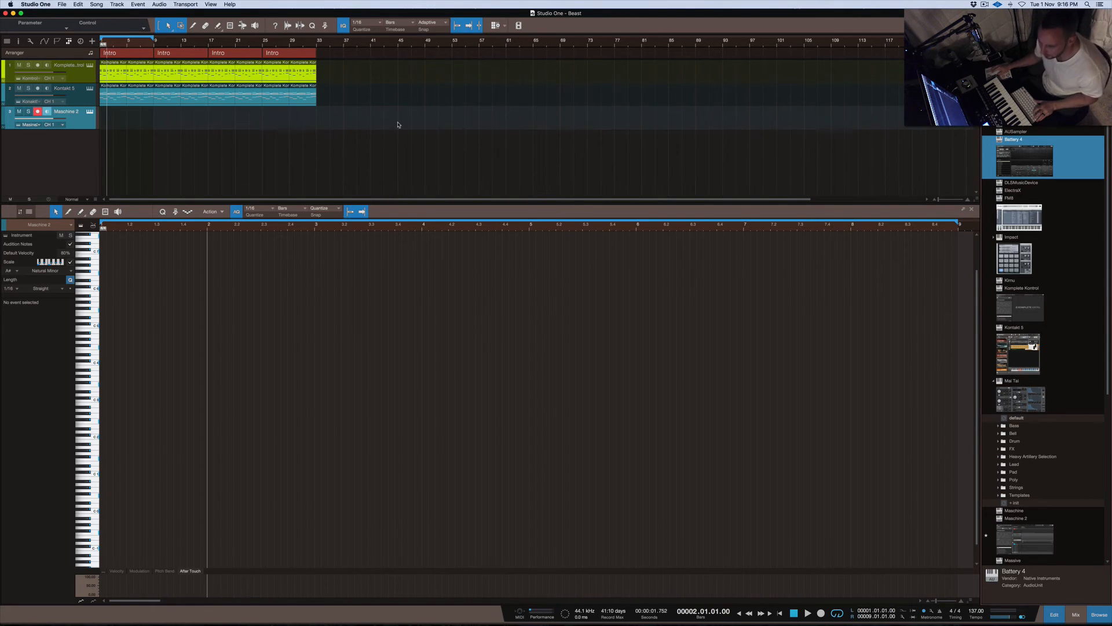
key("space")
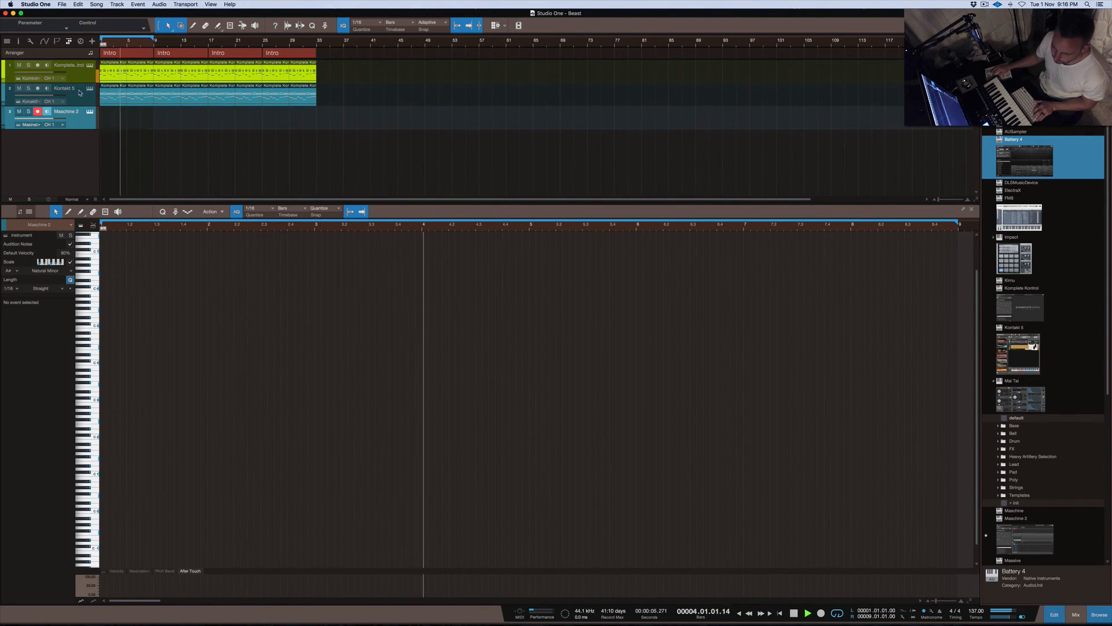
left_click(57, 96)
left_click_drag(54, 96, 51, 98)
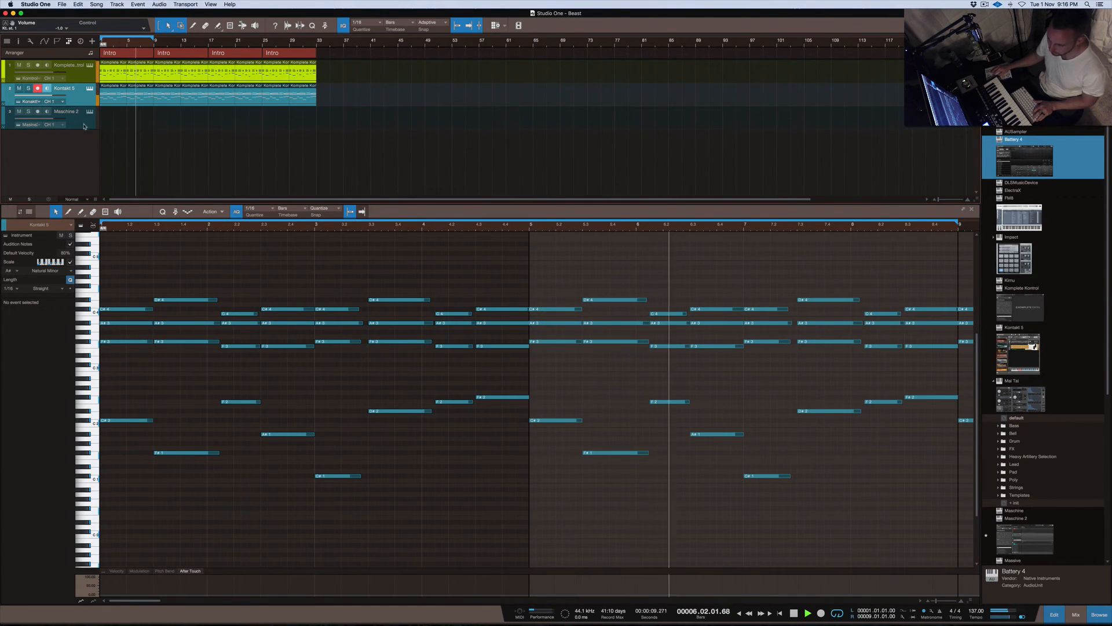
key("space")
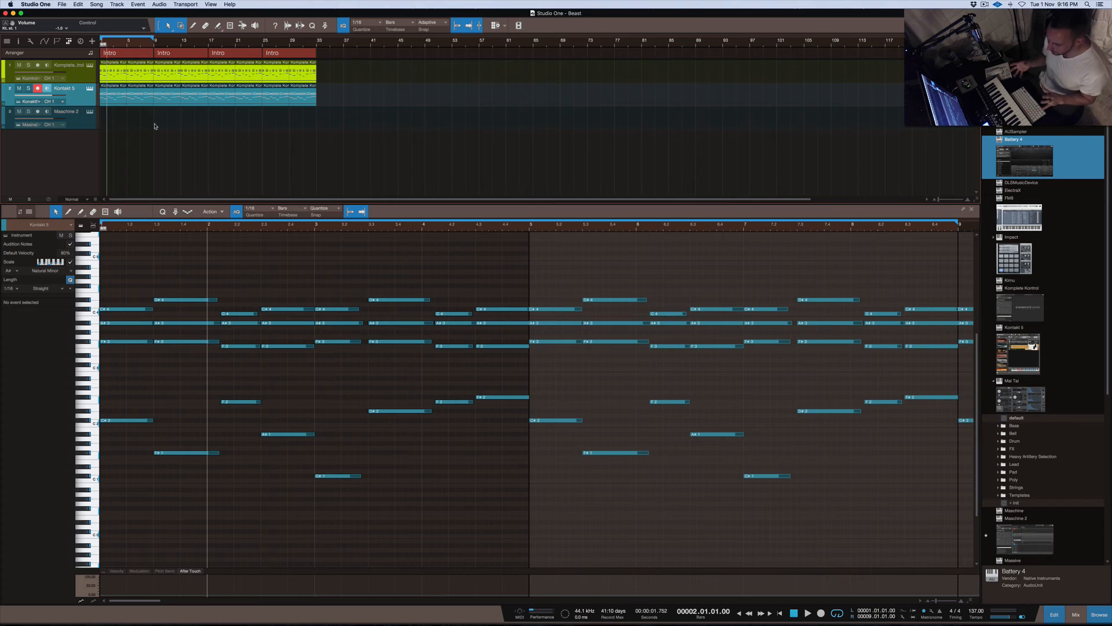
Show the mixing console, inspect the Komplete Kontrol Razor instrument window and close it
left_click(1076, 615)
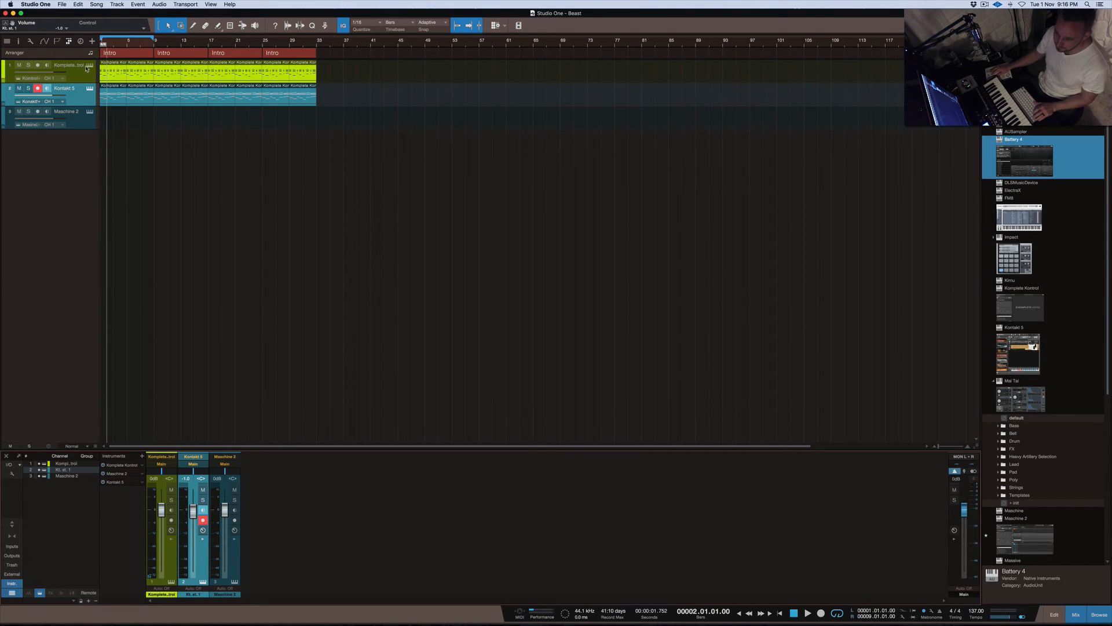
left_click(90, 65)
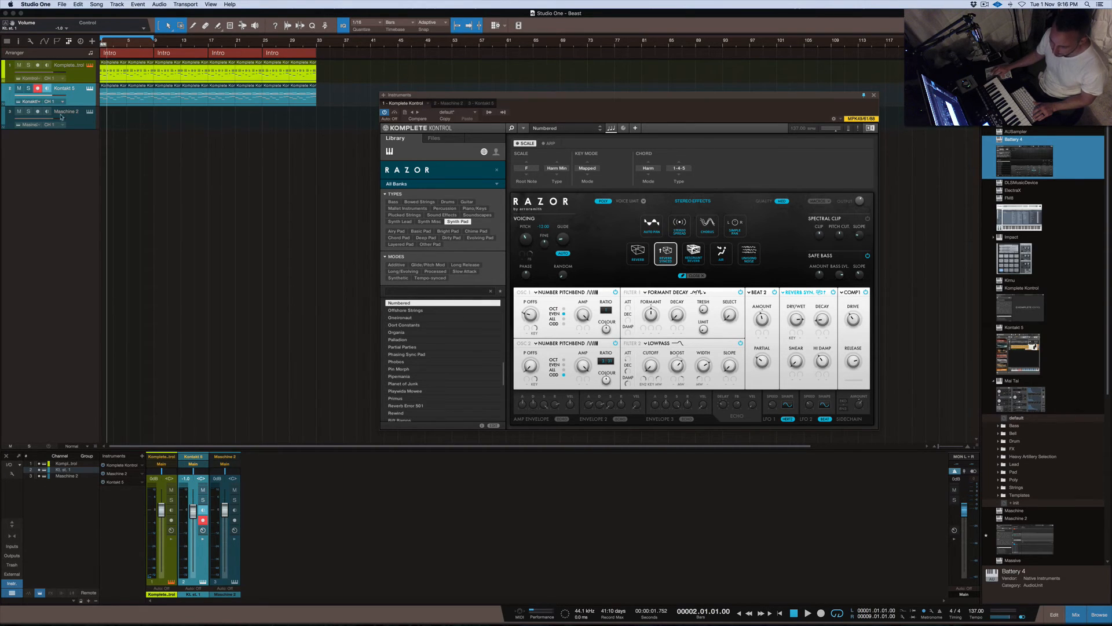
left_click(875, 97)
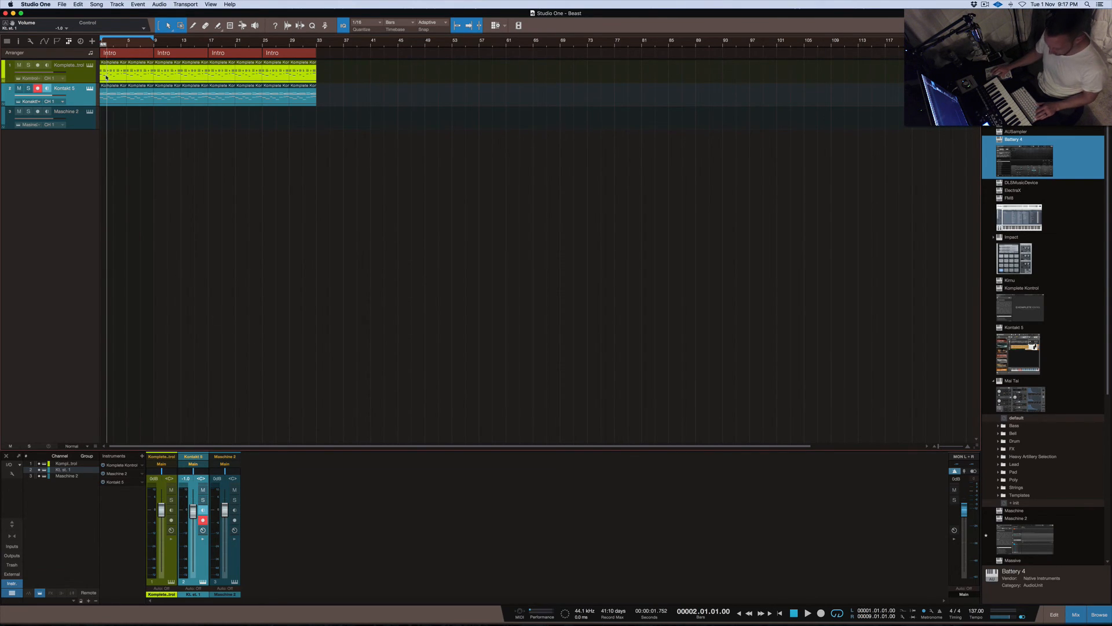
Show track automation and add the Bypass parameter to the Komplete Kontrol track's automation
key("a")
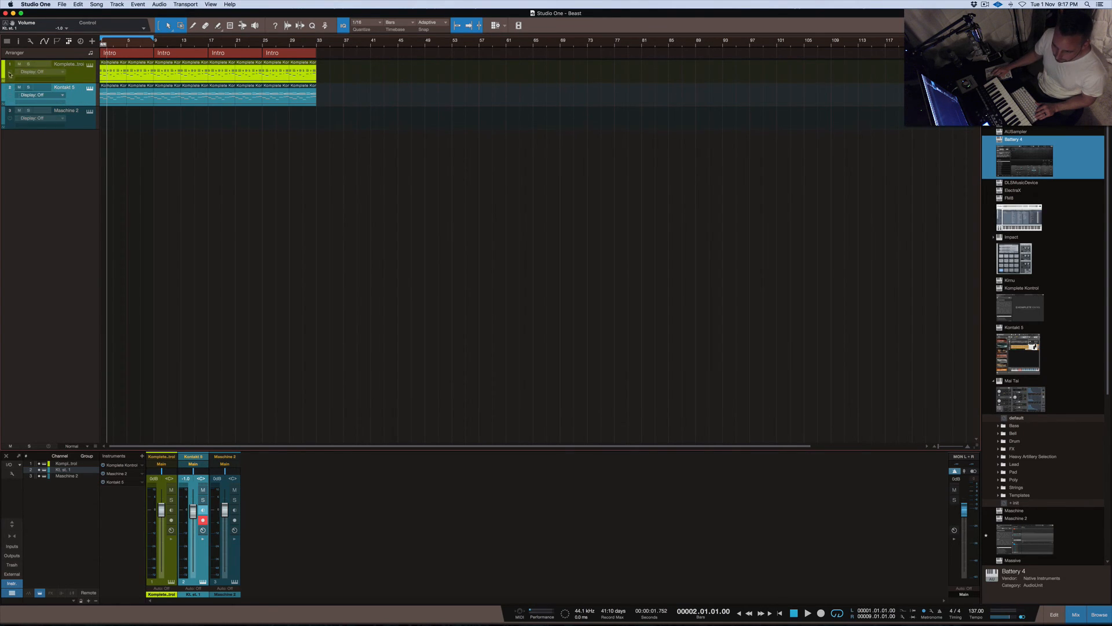
left_click(34, 78)
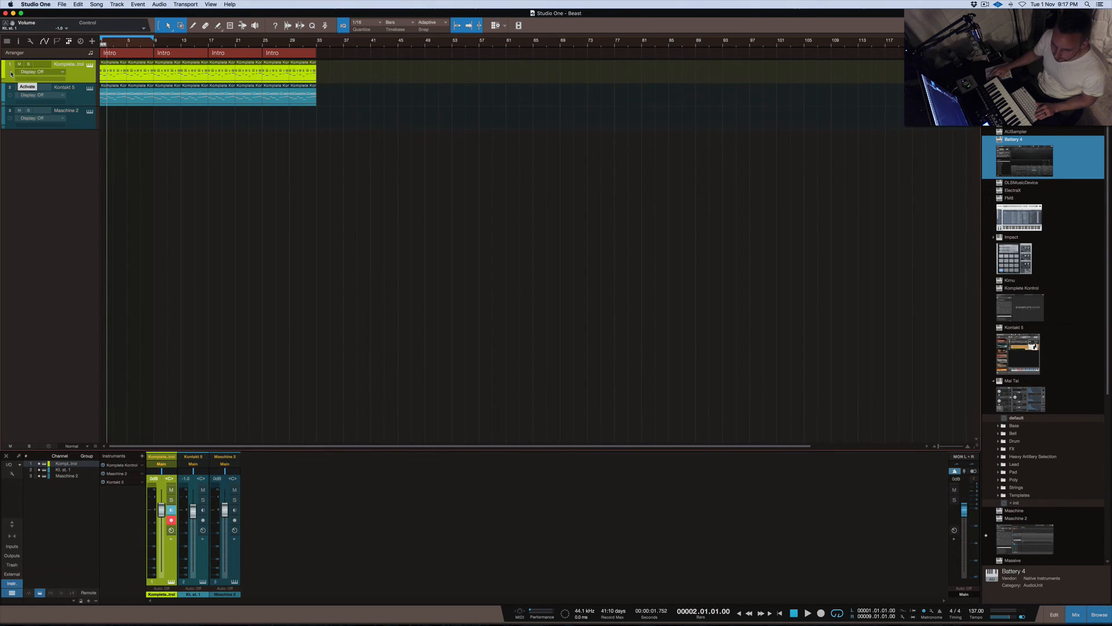
left_click(61, 72)
left_click(51, 93)
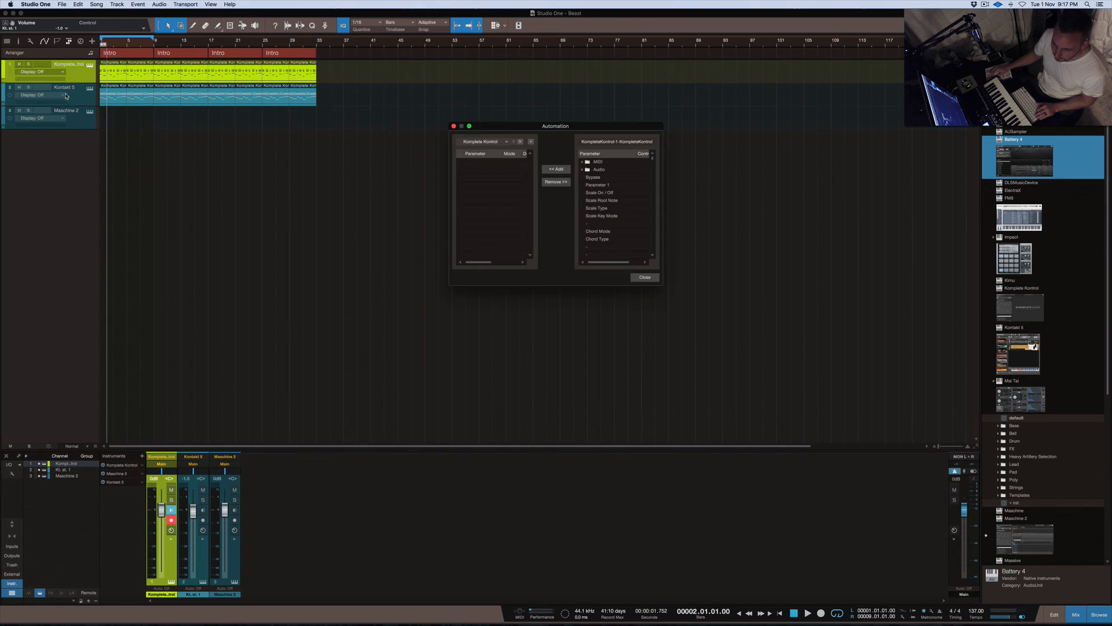
left_click(597, 178)
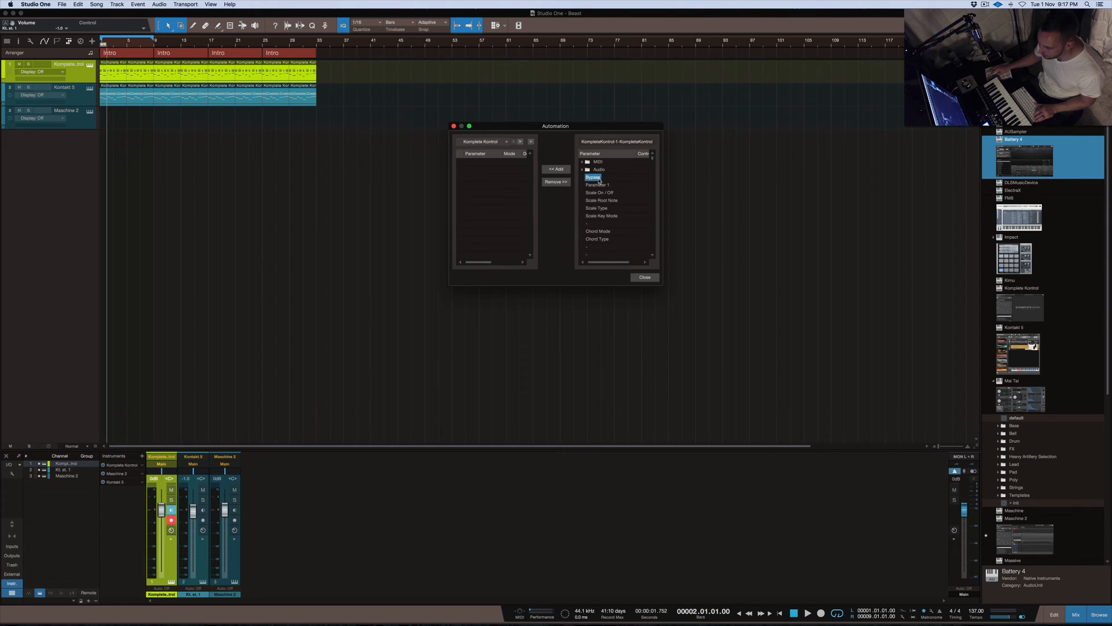
left_click(556, 169)
left_click(645, 278)
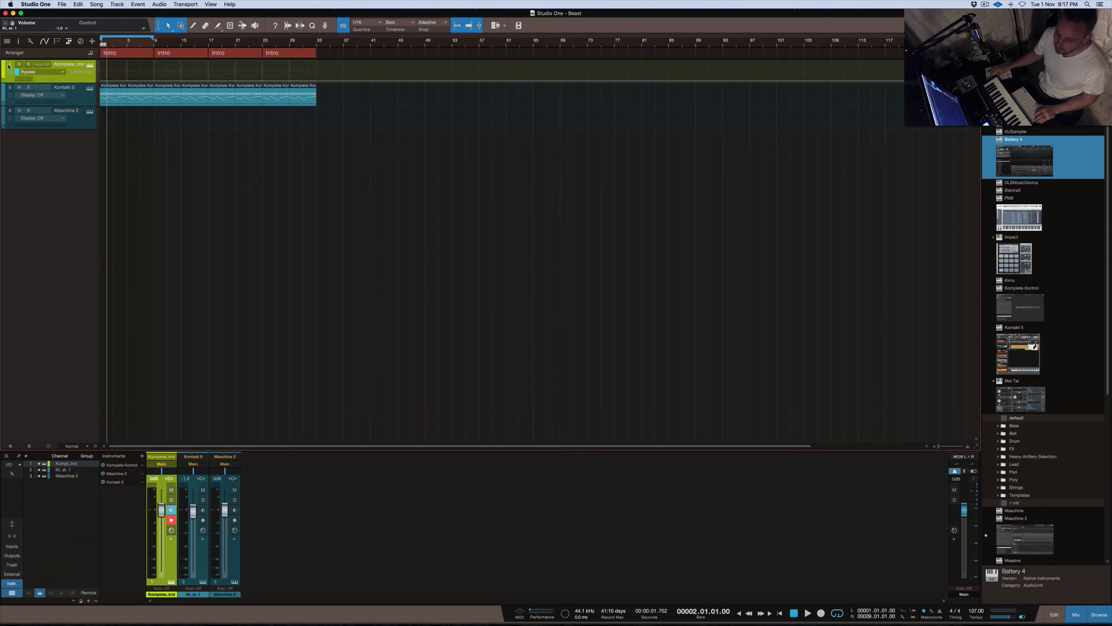
Set the Komplete Kontrol track's automation display to off, leave the automation view and return the playhead to the song start
left_click(28, 72)
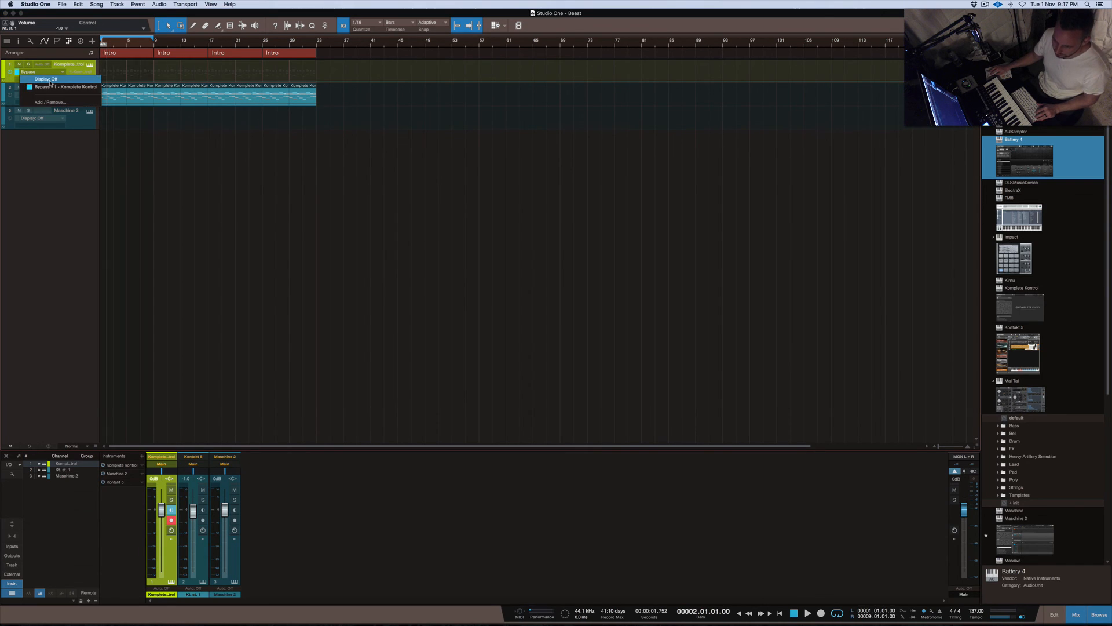
left_click(46, 79)
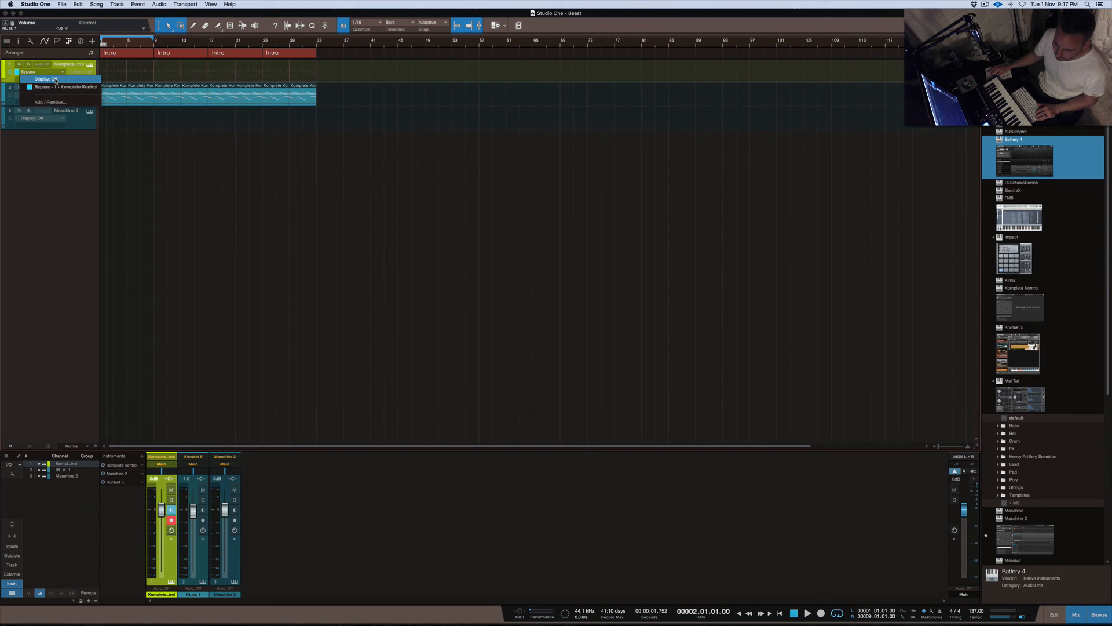
key("a")
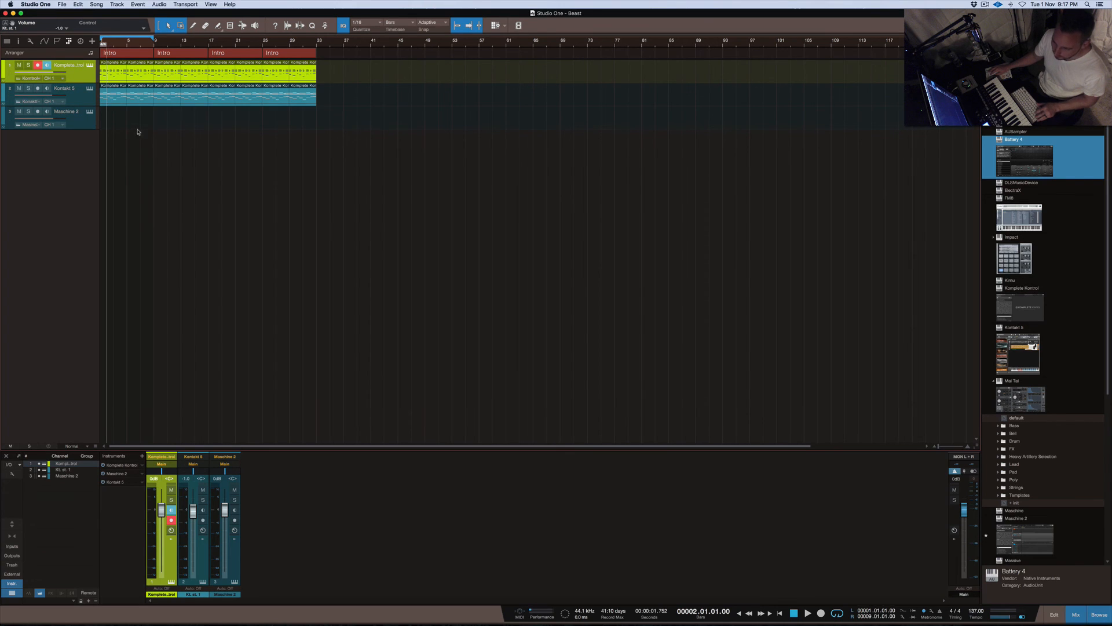
key("comma")
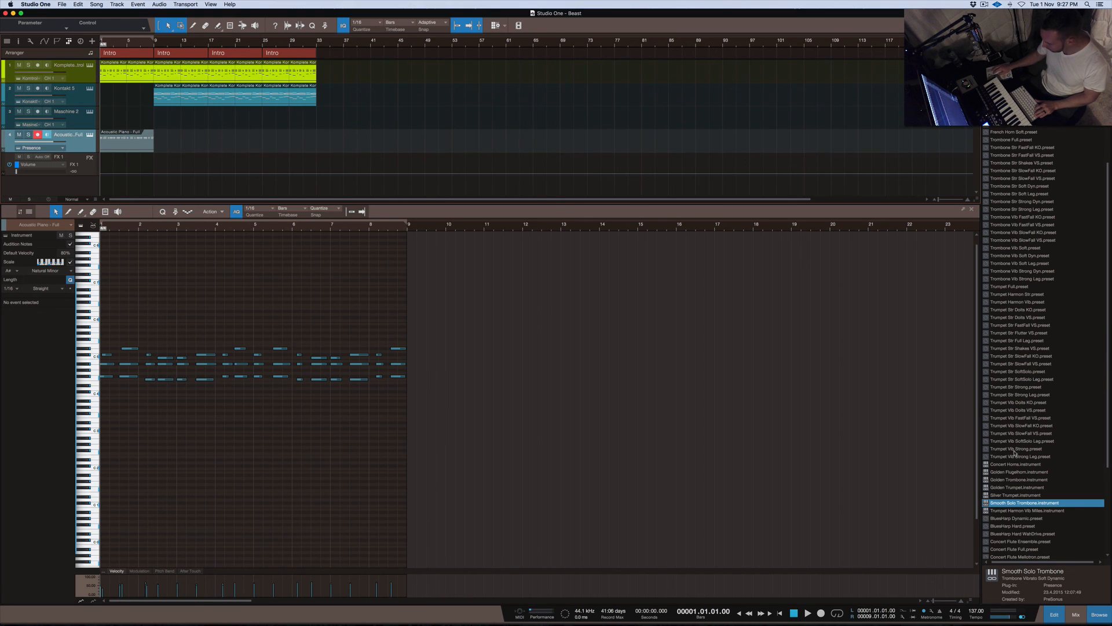
Hide the browser and show the mixing console in place of the Acoustic Piano note editor
left_click(1100, 613)
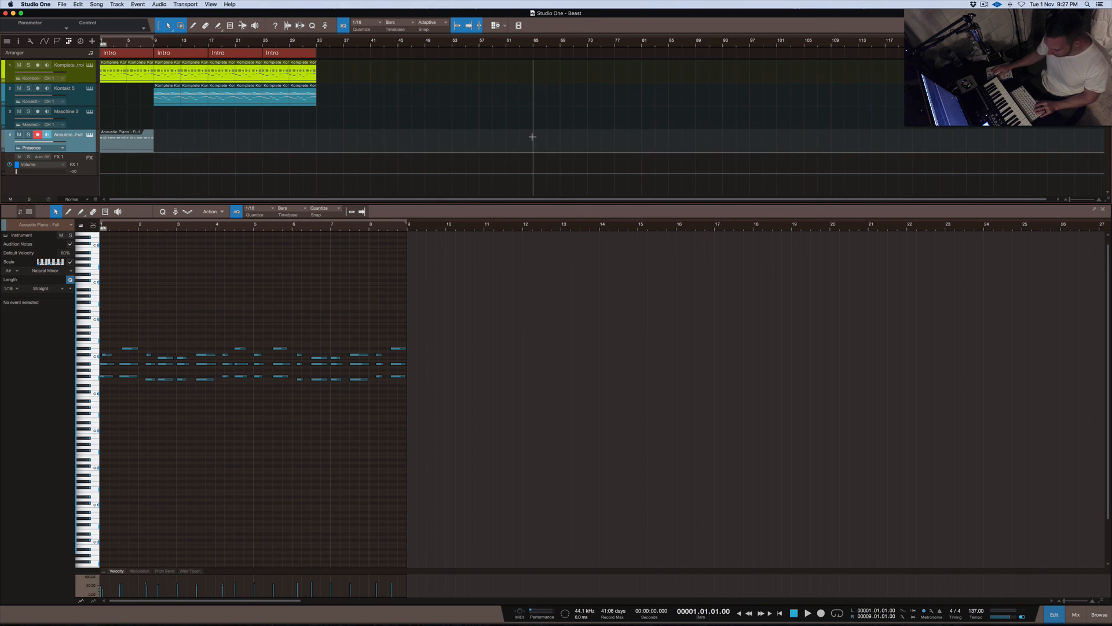
key("F3")
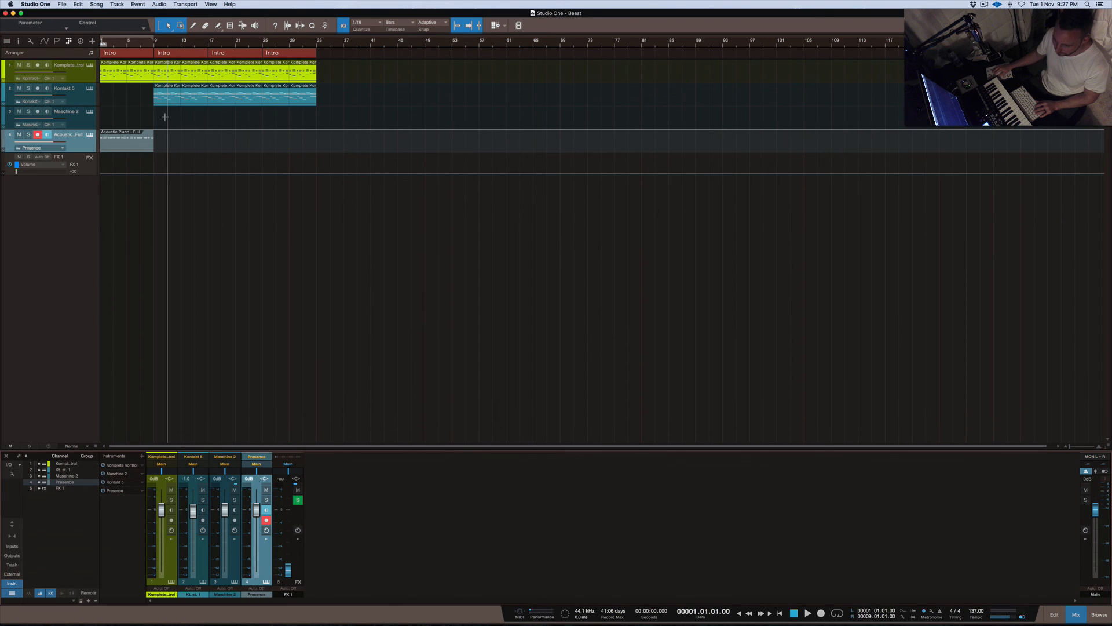